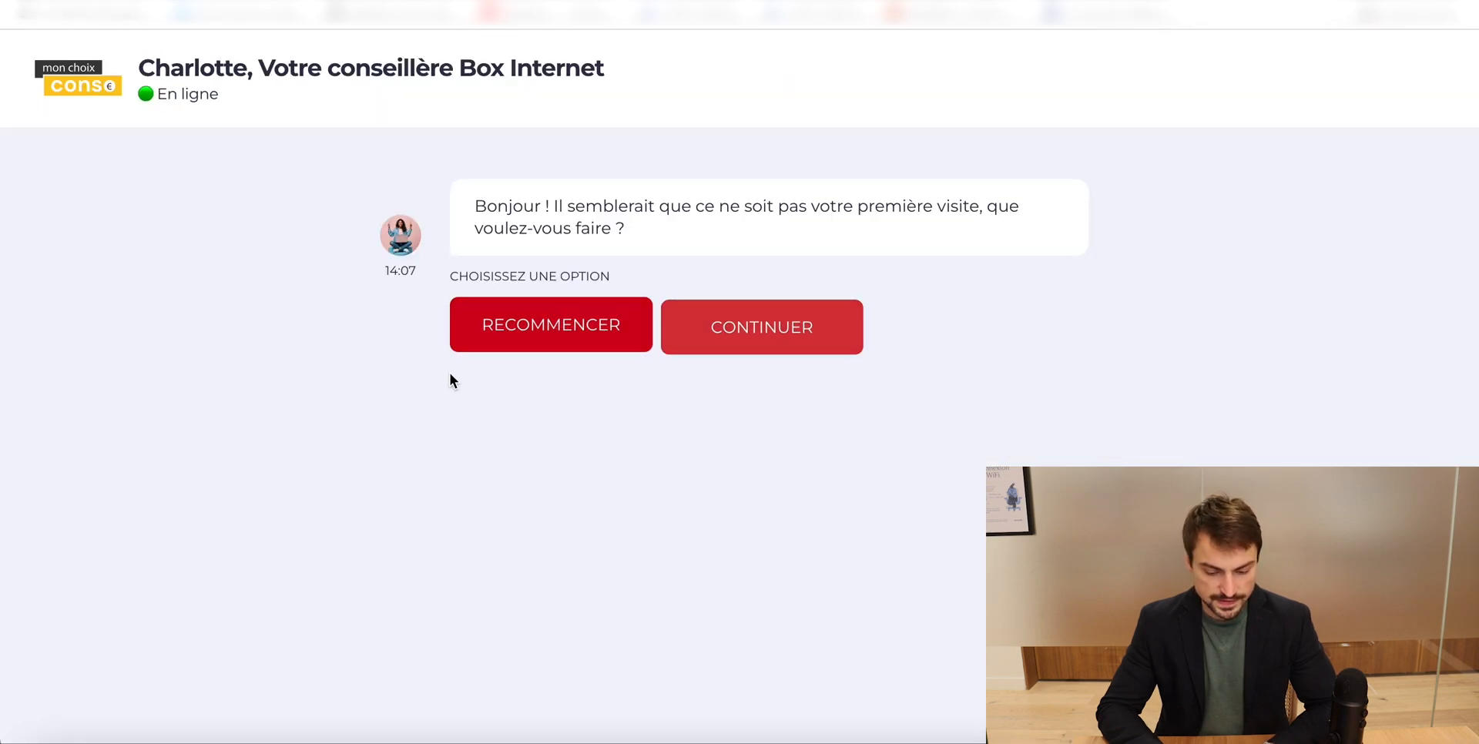
- Restart the Box Internet adviser chat and copy its introduction message beginning with "Bonjour,"
left_click(518, 339)
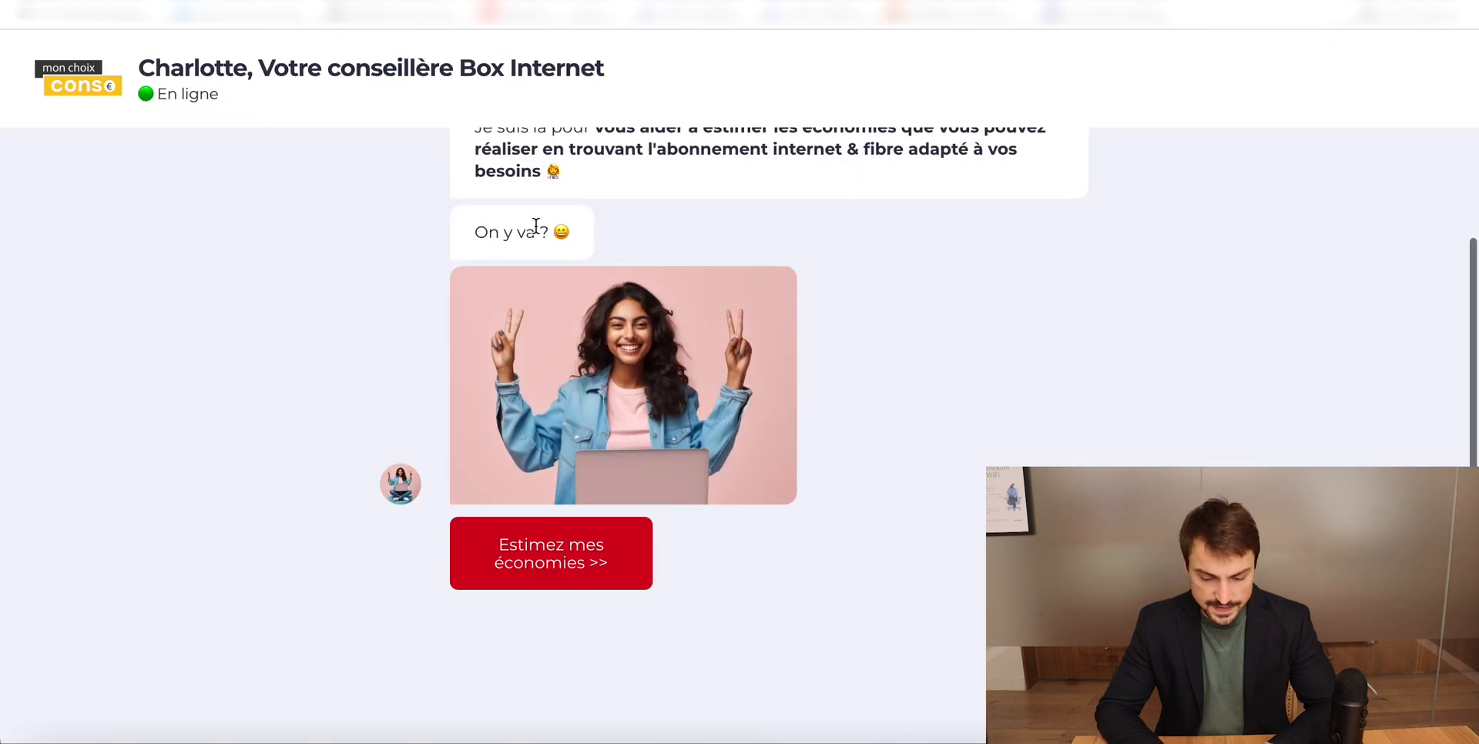
scroll(475, 292, "up", 5)
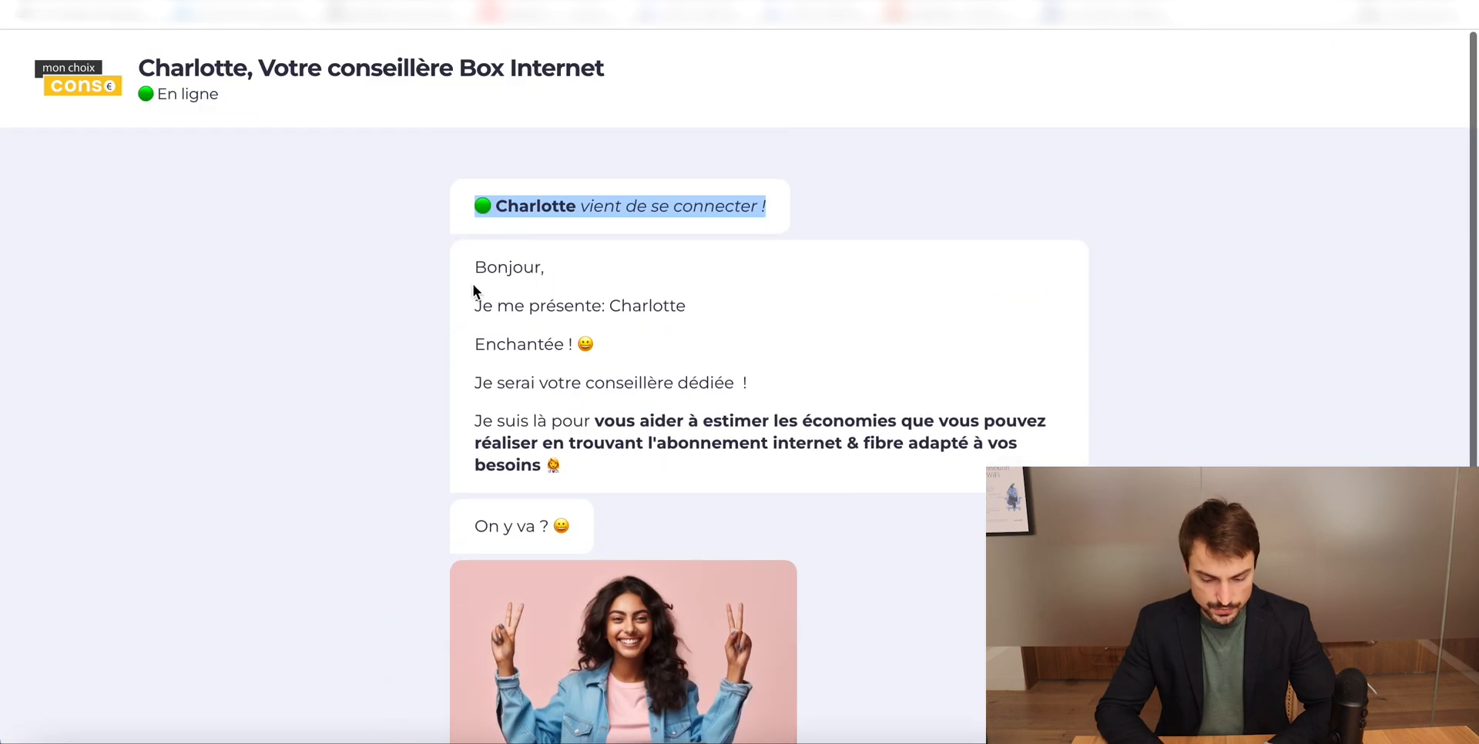
left_click_drag(475, 277, 599, 447)
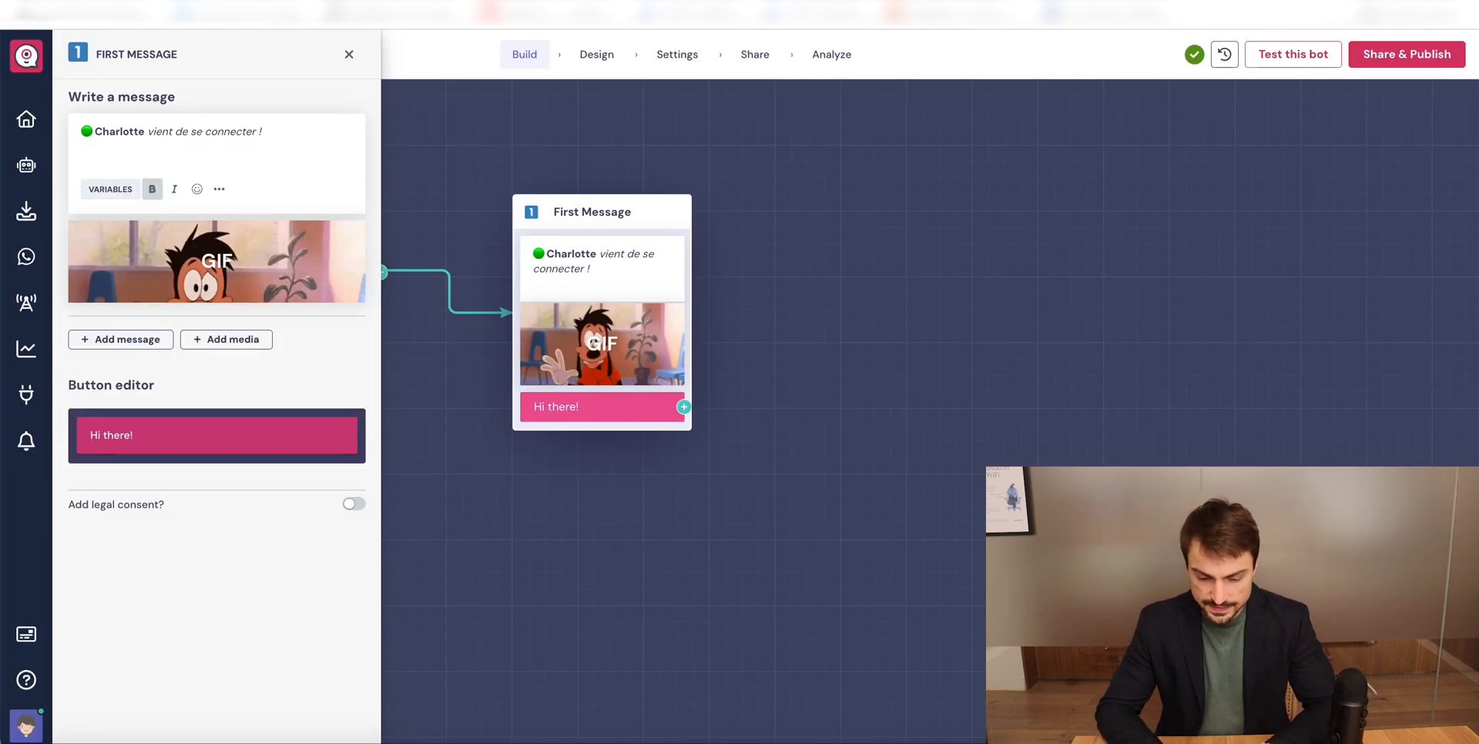
- Add the copied introduction as a message below the GIF in First Message, breaking the line before "Je serai votre conseillère dédiée" and removing the stray camera emoji
left_click(116, 339)
left_click(116, 324)
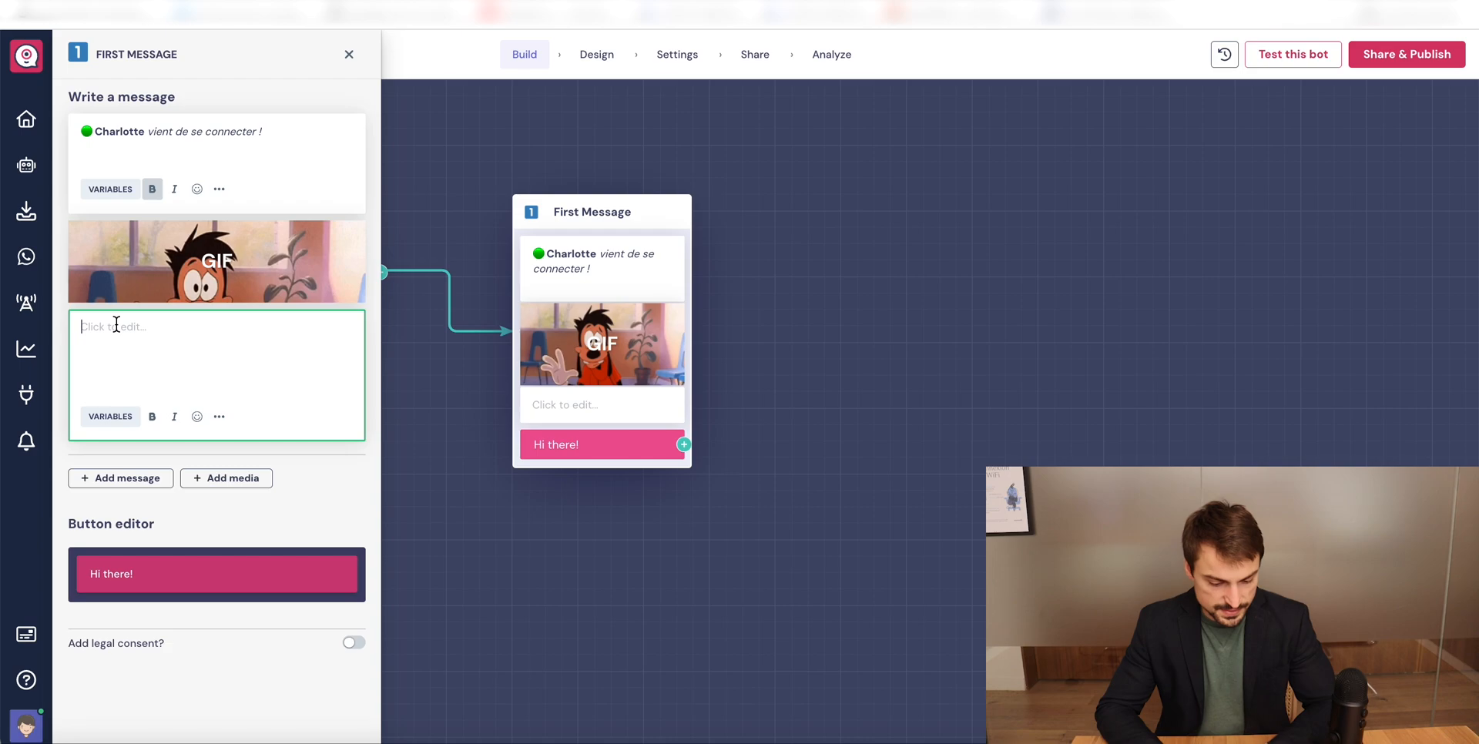
type("Bonjour Je me présente: CharlotteEnchantée ! 😊Je serai votre conseillère dédiée  !Je suis là pour vous aider à estimer les économies que vous pouvez réaliser en trouvant l'abonnement internet & fibre adapté à vos besoins 🌻 📷")
left_click(92, 342)
key("Return")
key("Return")
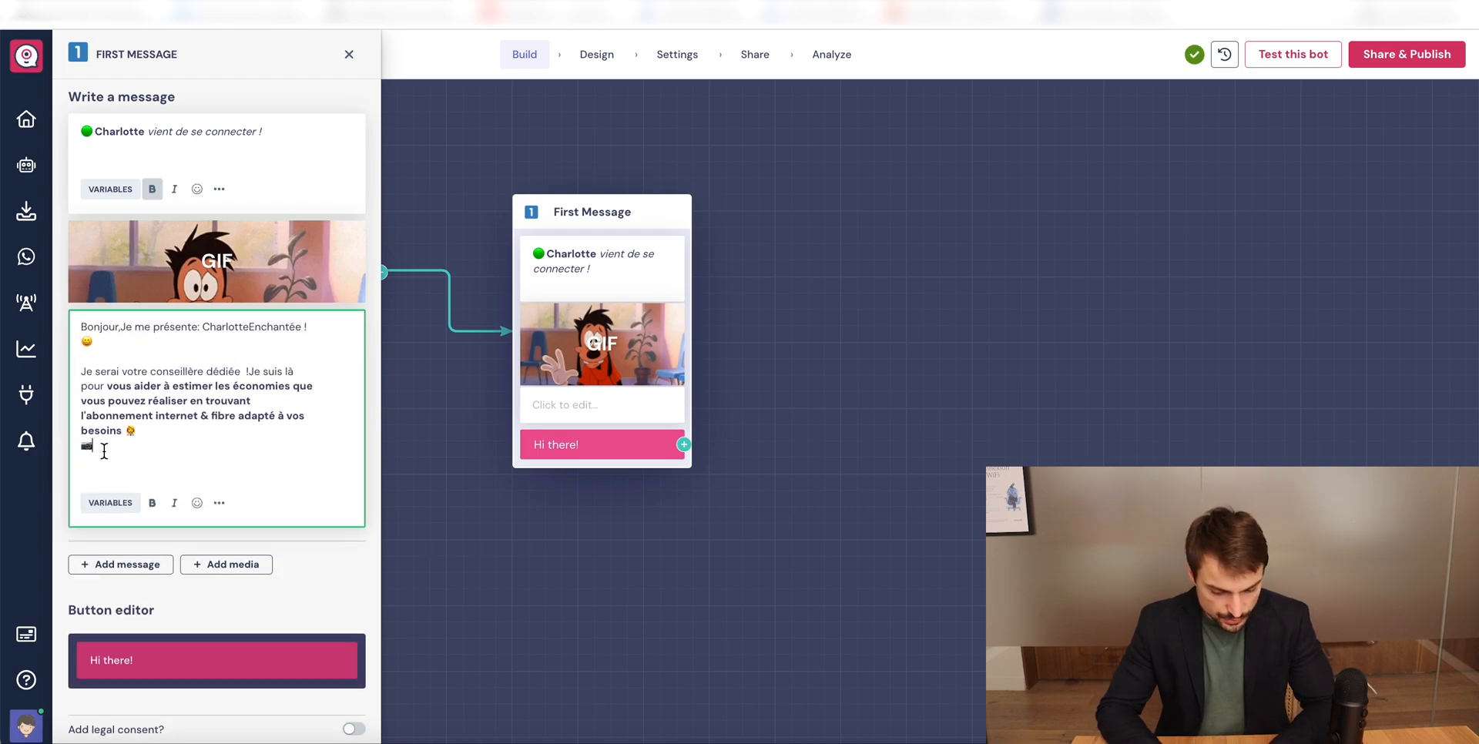
key("BackSpace")
- Copy "On y va ? 😀" from the adviser chat into a new message in the First Message block
left_click(453, 478)
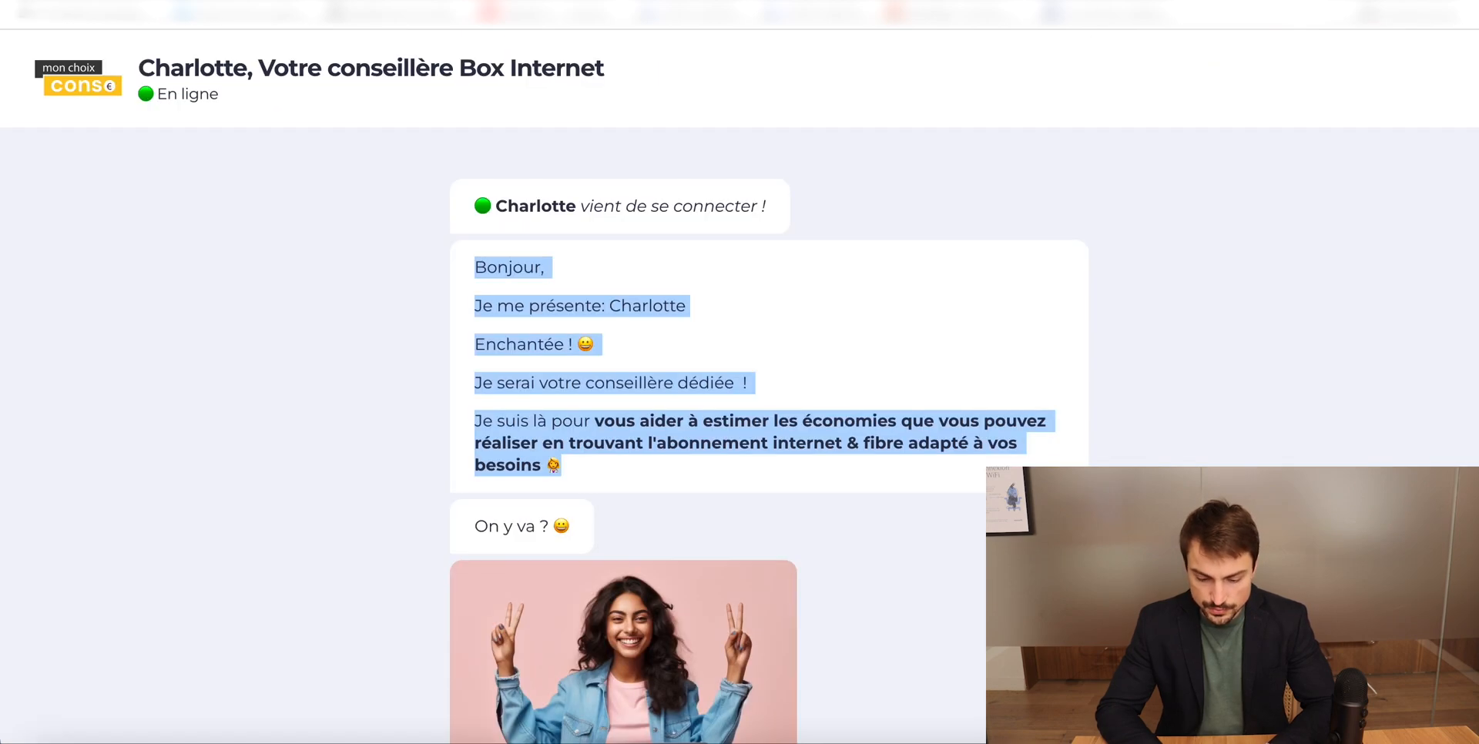
triple_click(510, 422)
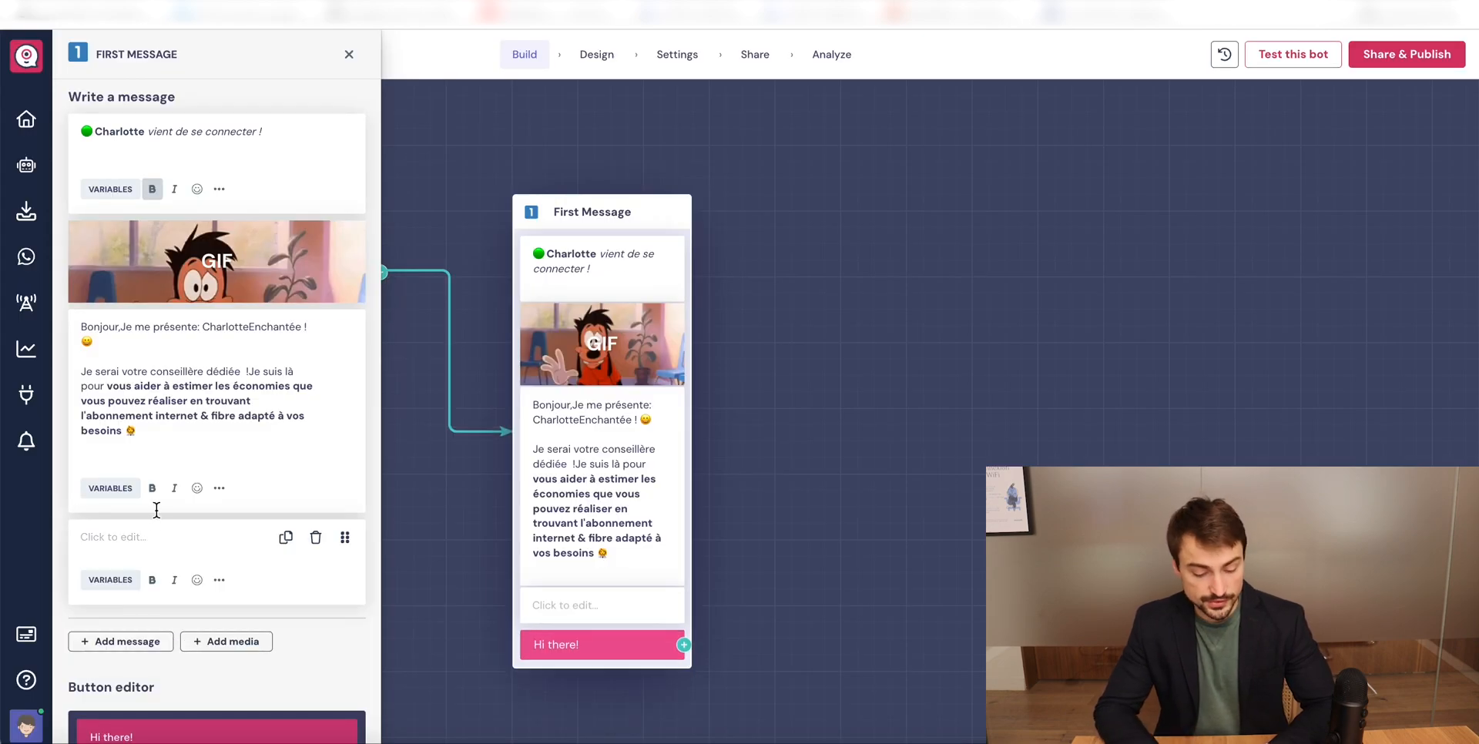
left_click(140, 532)
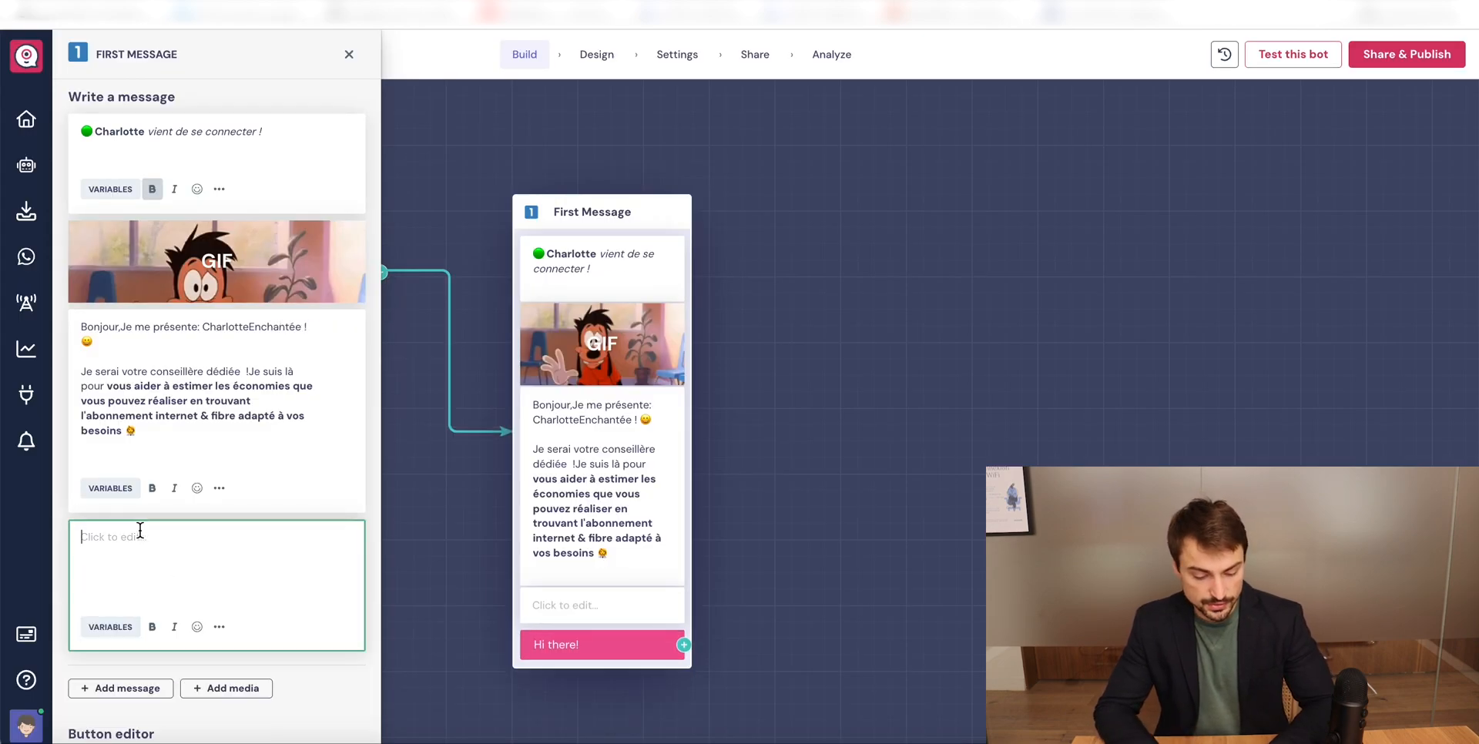
- Copy the adviser chat's first reply and use it as the First Message button label, "Estimez mes économies >>"
scroll(171, 576, "down", 2)
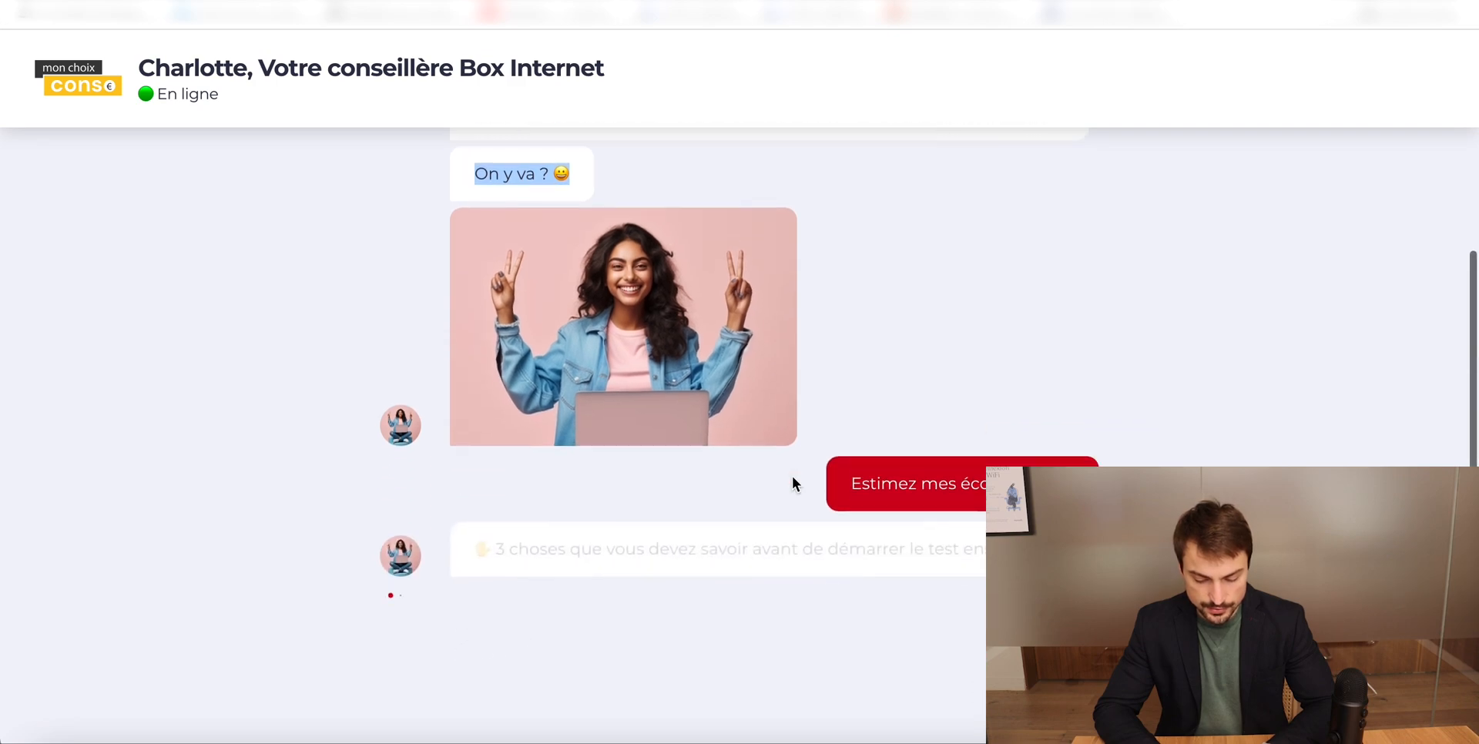
triple_click(888, 400)
key("ctrl+c")
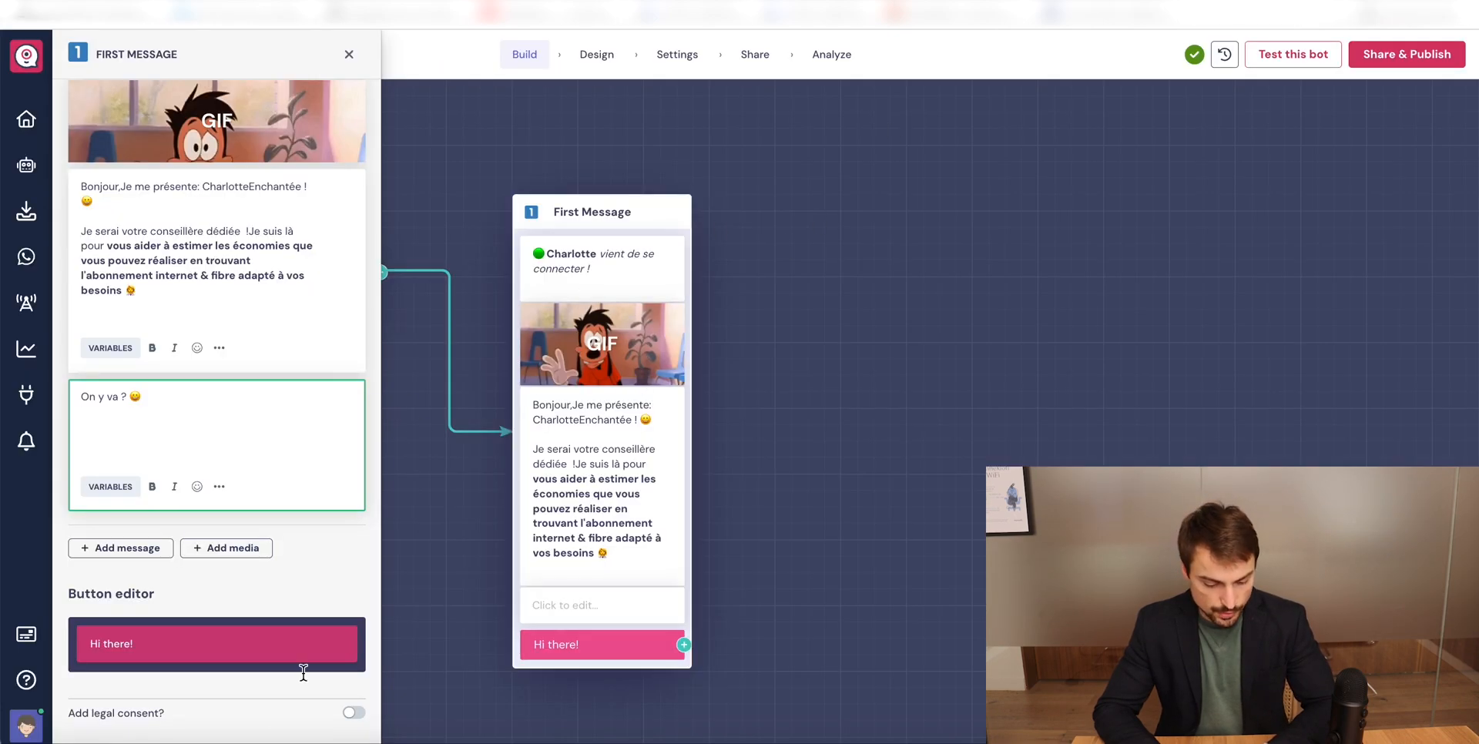
left_click(182, 645)
key("ctrl+a")
key("ctrl+v")
left_click(501, 629)
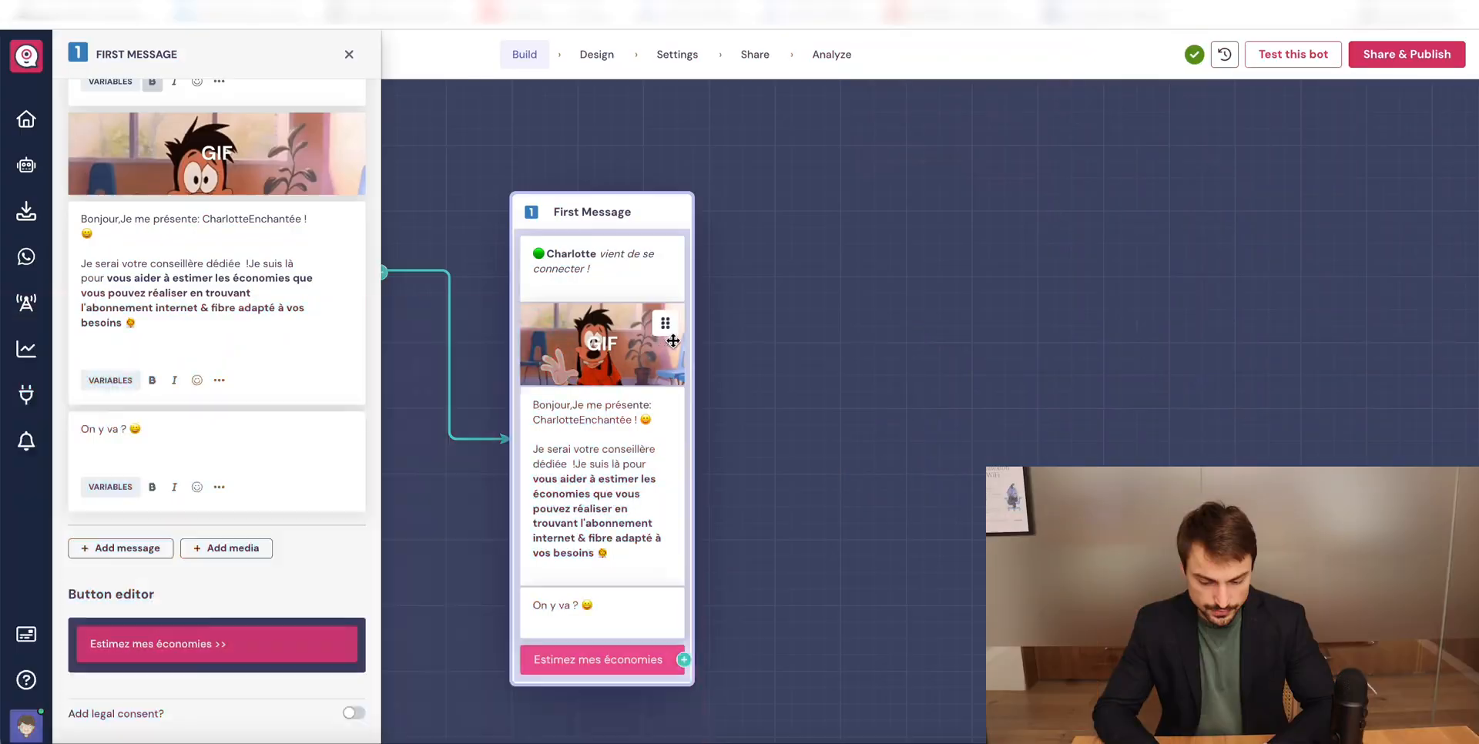
- Close the First Message editor and add a Send a message block to the right of First Message
mouse_move(194, 175)
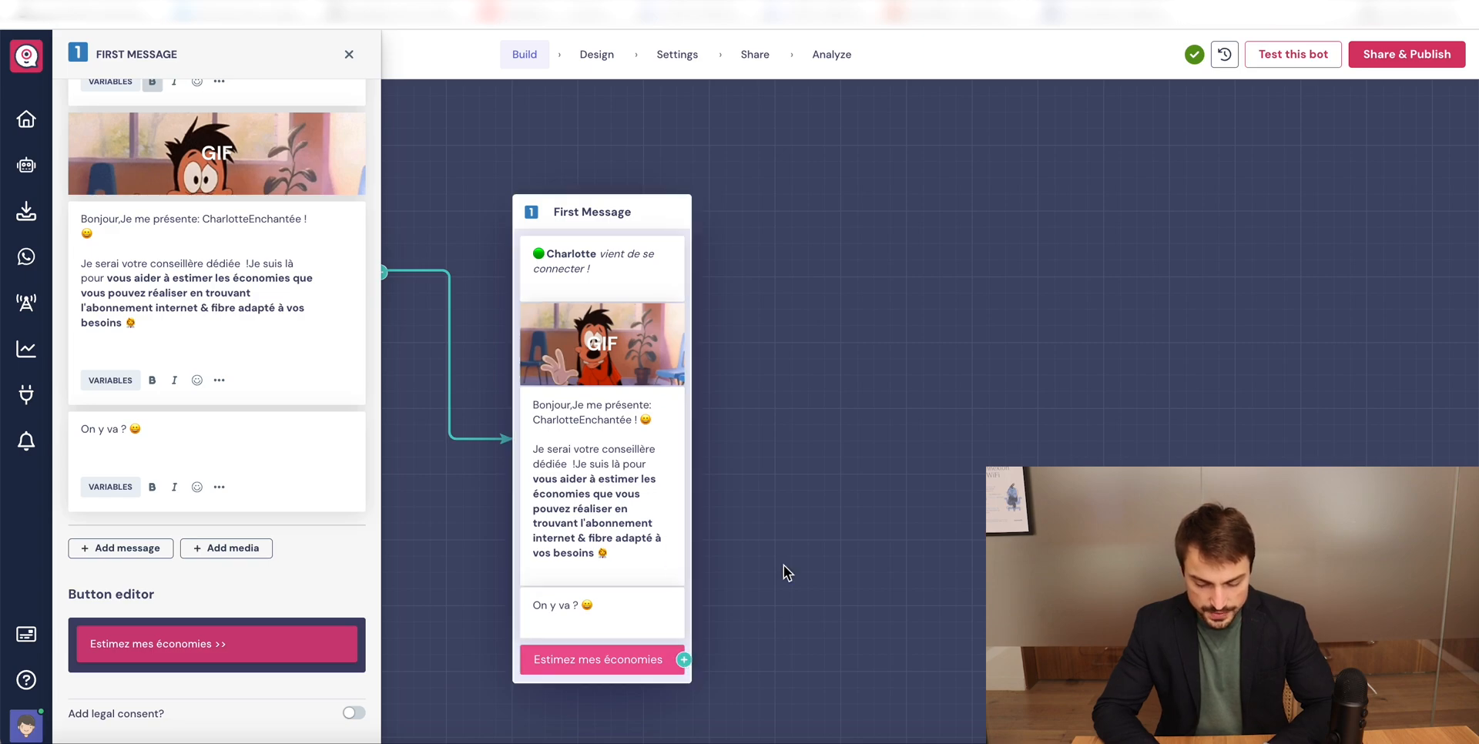
scroll(785, 571, "down", 2)
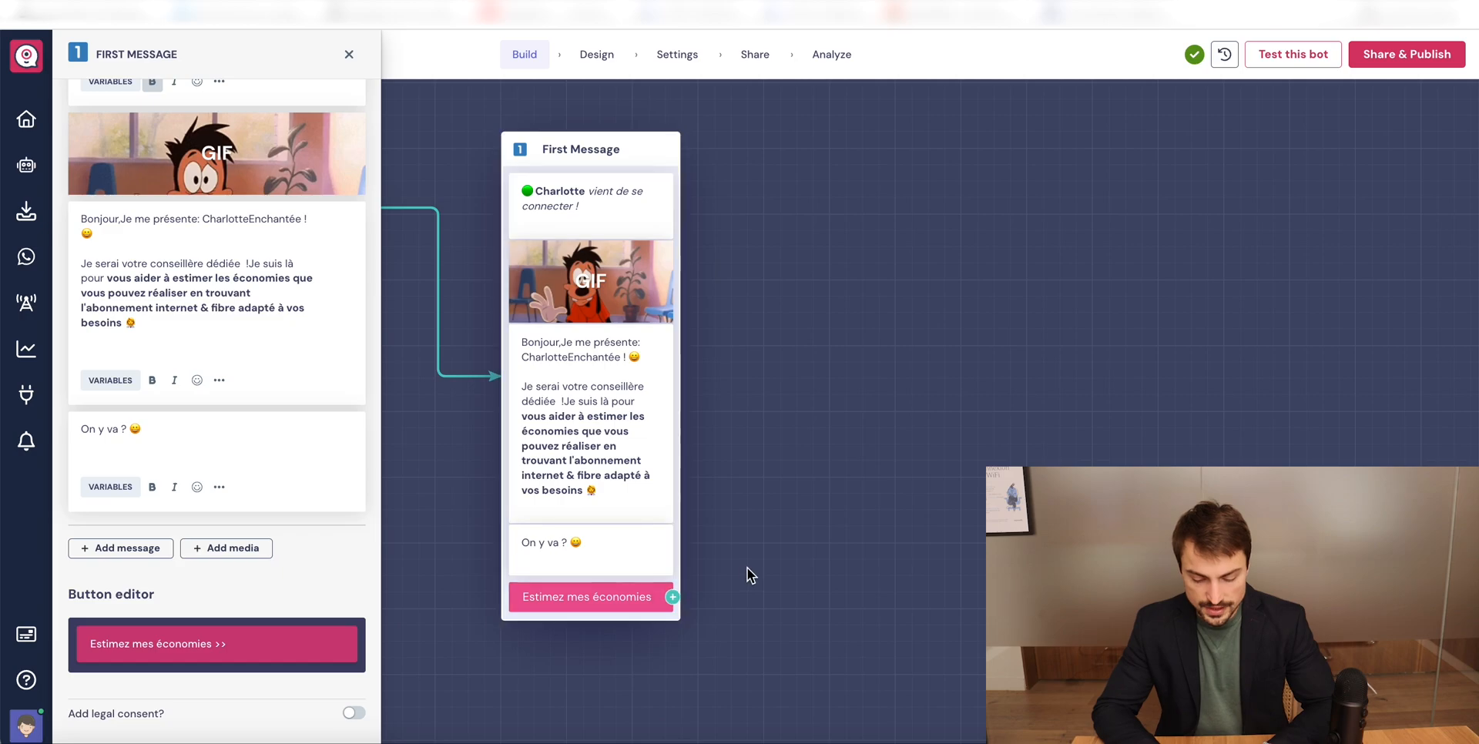
left_click(736, 589)
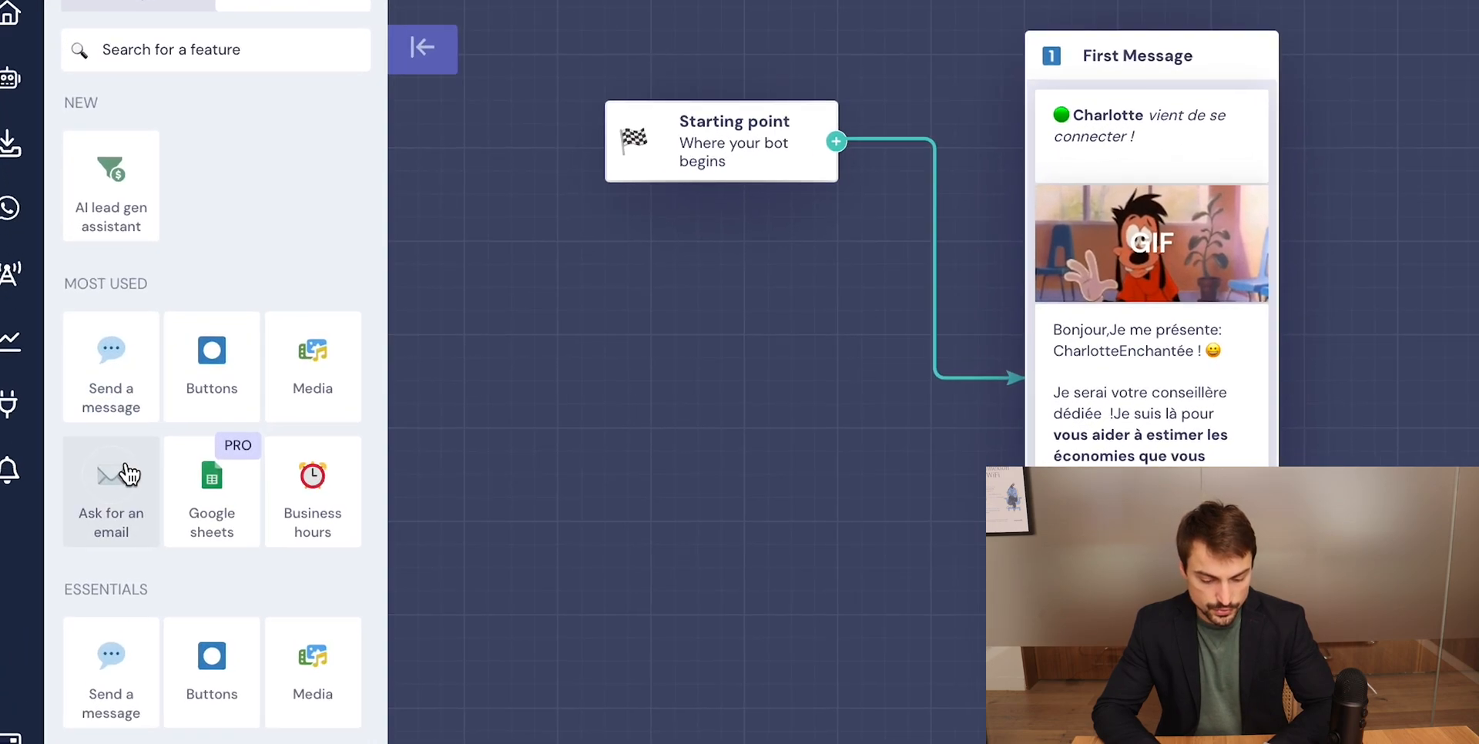
scroll(111, 441, "down", 10)
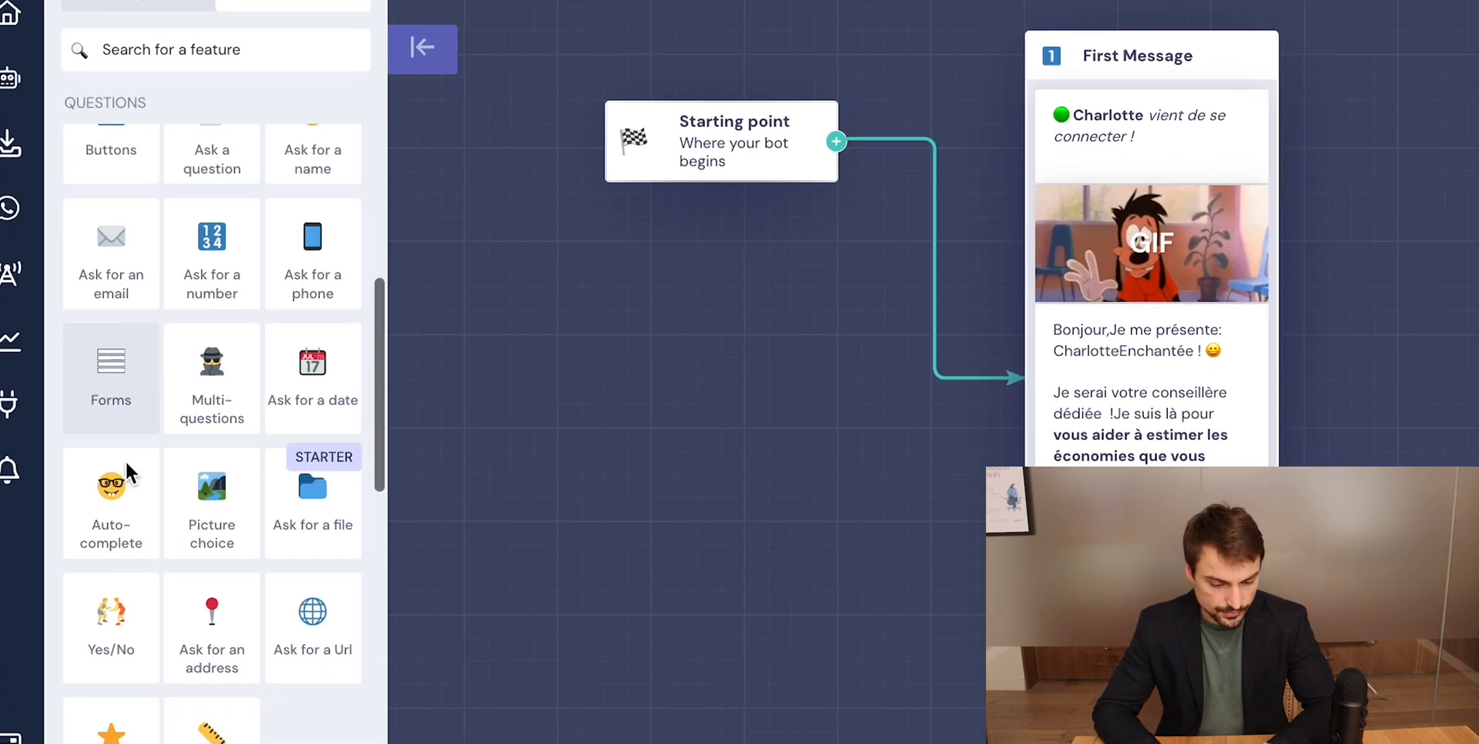
scroll(126, 460, "up", 10)
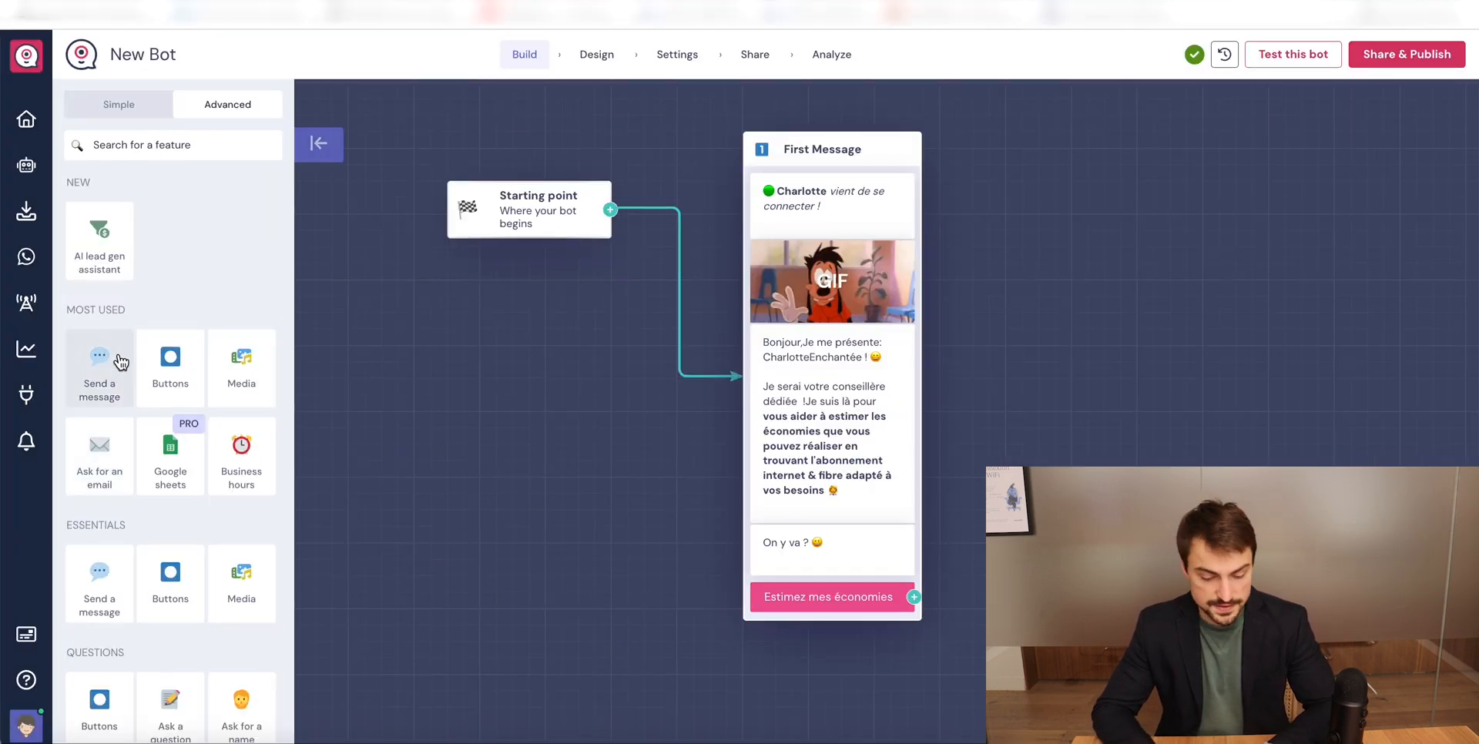
left_click_drag(1049, 354, 1169, 340)
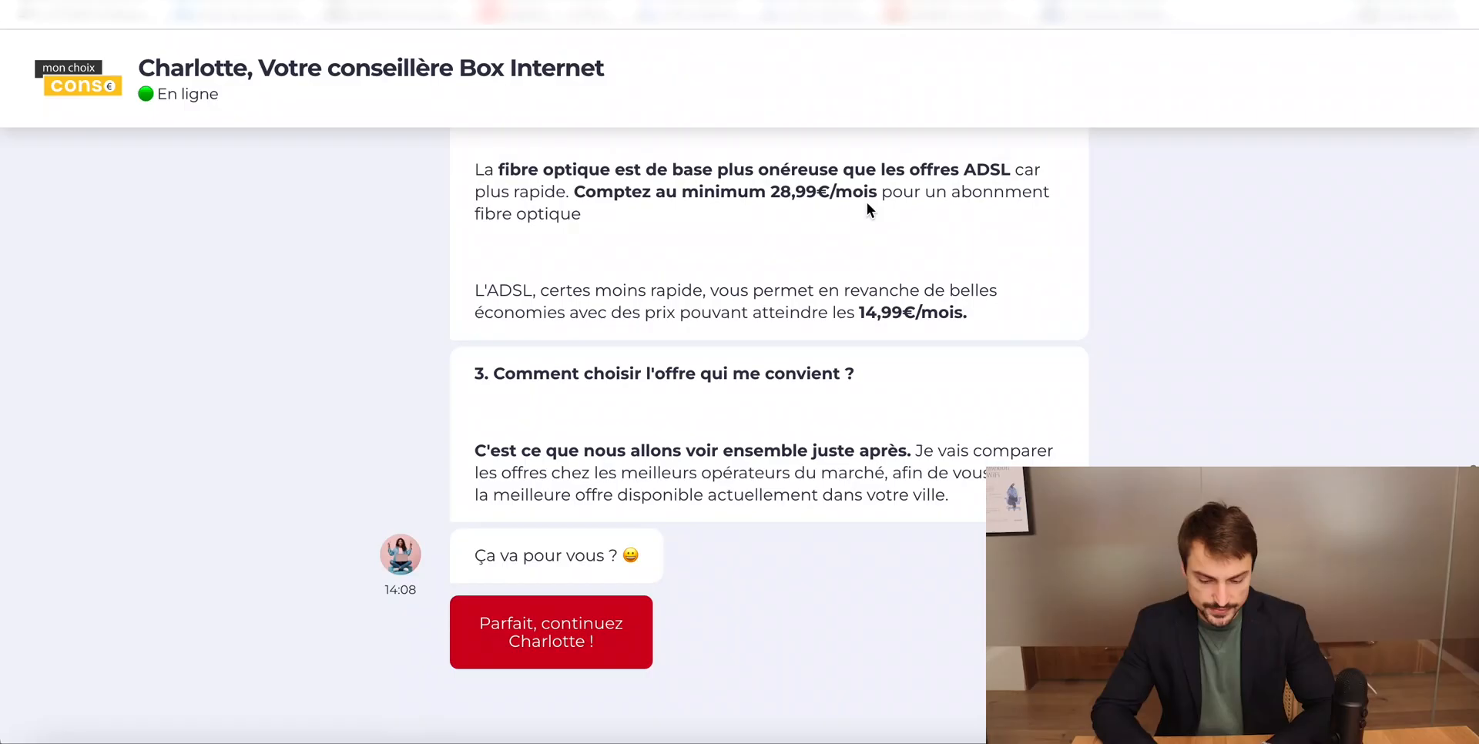
- Copy "✋ 3 choses que vous devez savoir avant de démarrer le test ensemble." from the adviser chat into the new Messages block
scroll(866, 202, "down", 2)
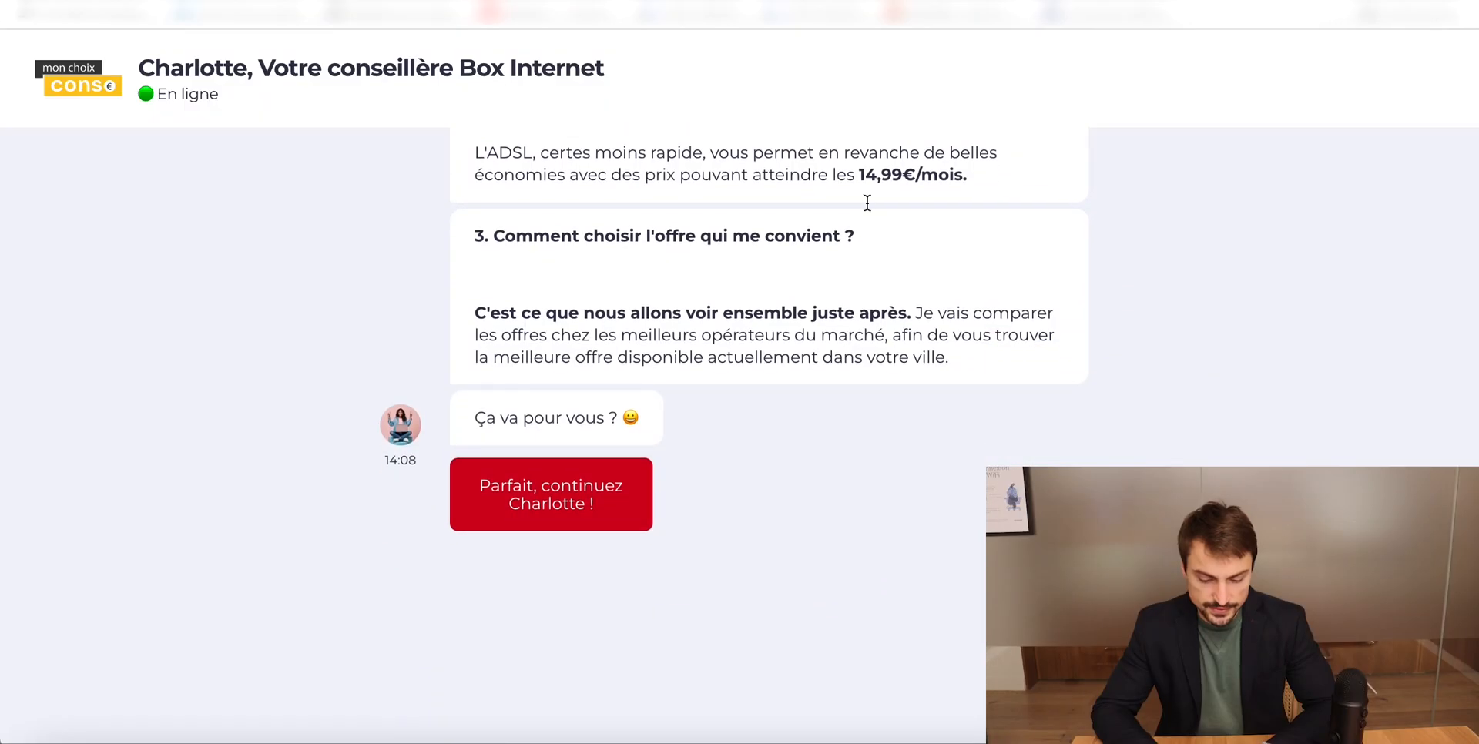
scroll(760, 350, "up", 14)
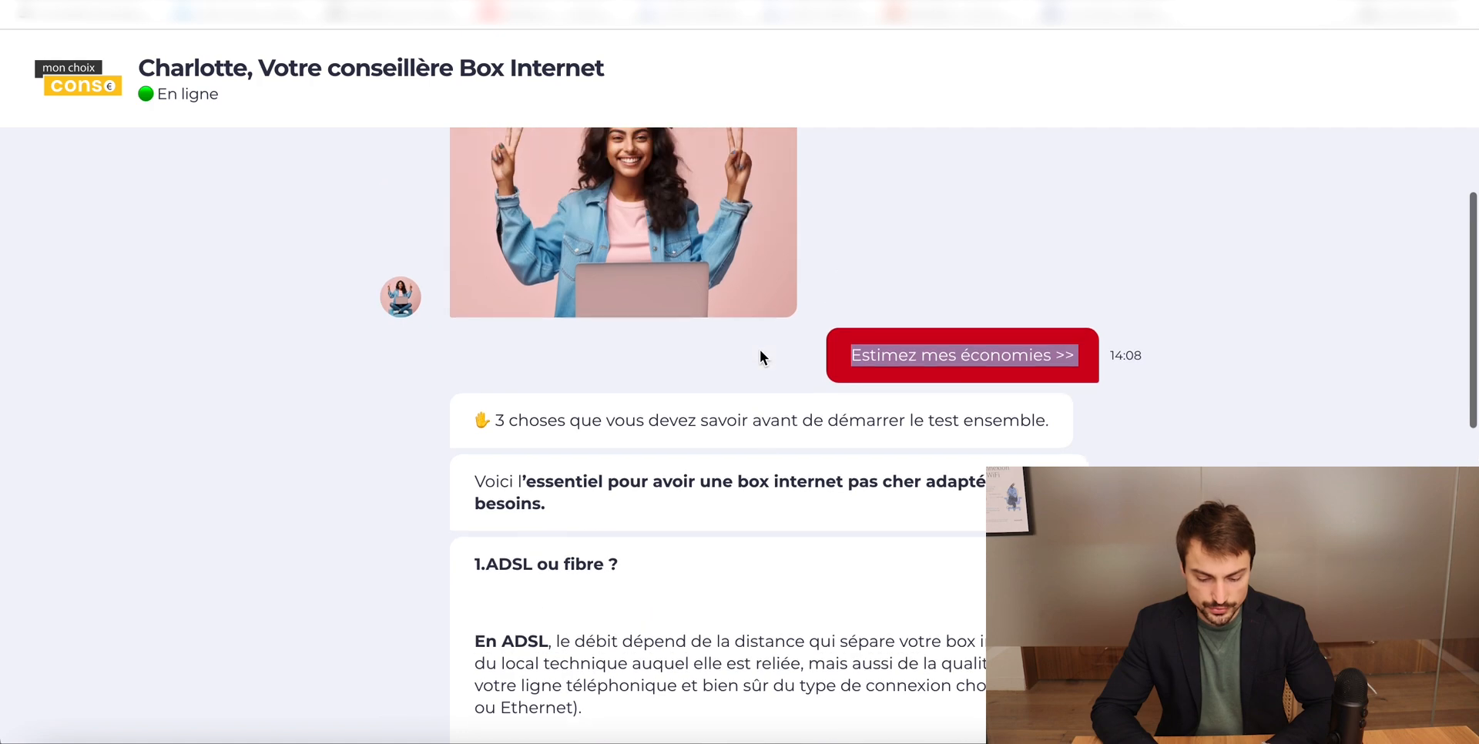
triple_click(649, 422)
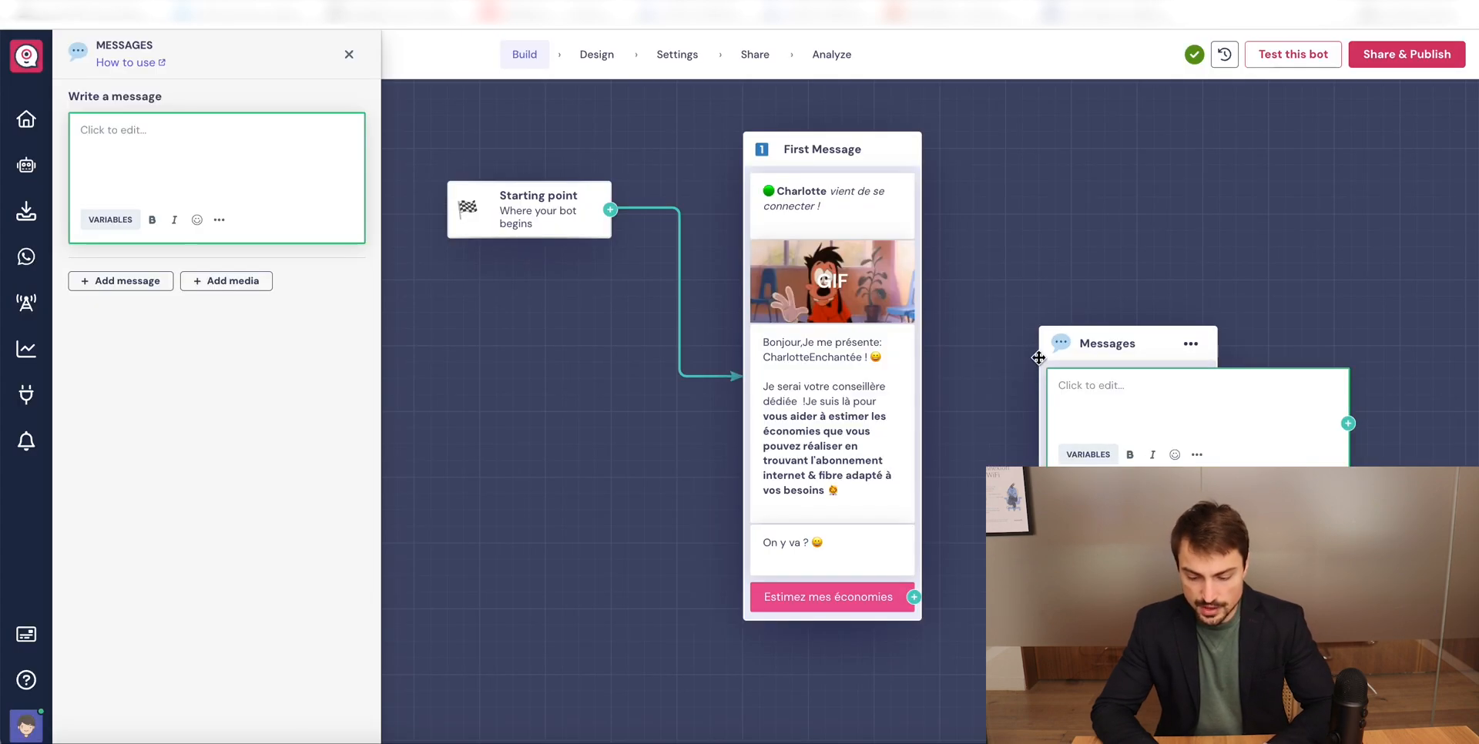
left_click(1090, 383)
type("✋ 3 choses que vous devez savoir avant de démarrer le test ensemble. 📷")
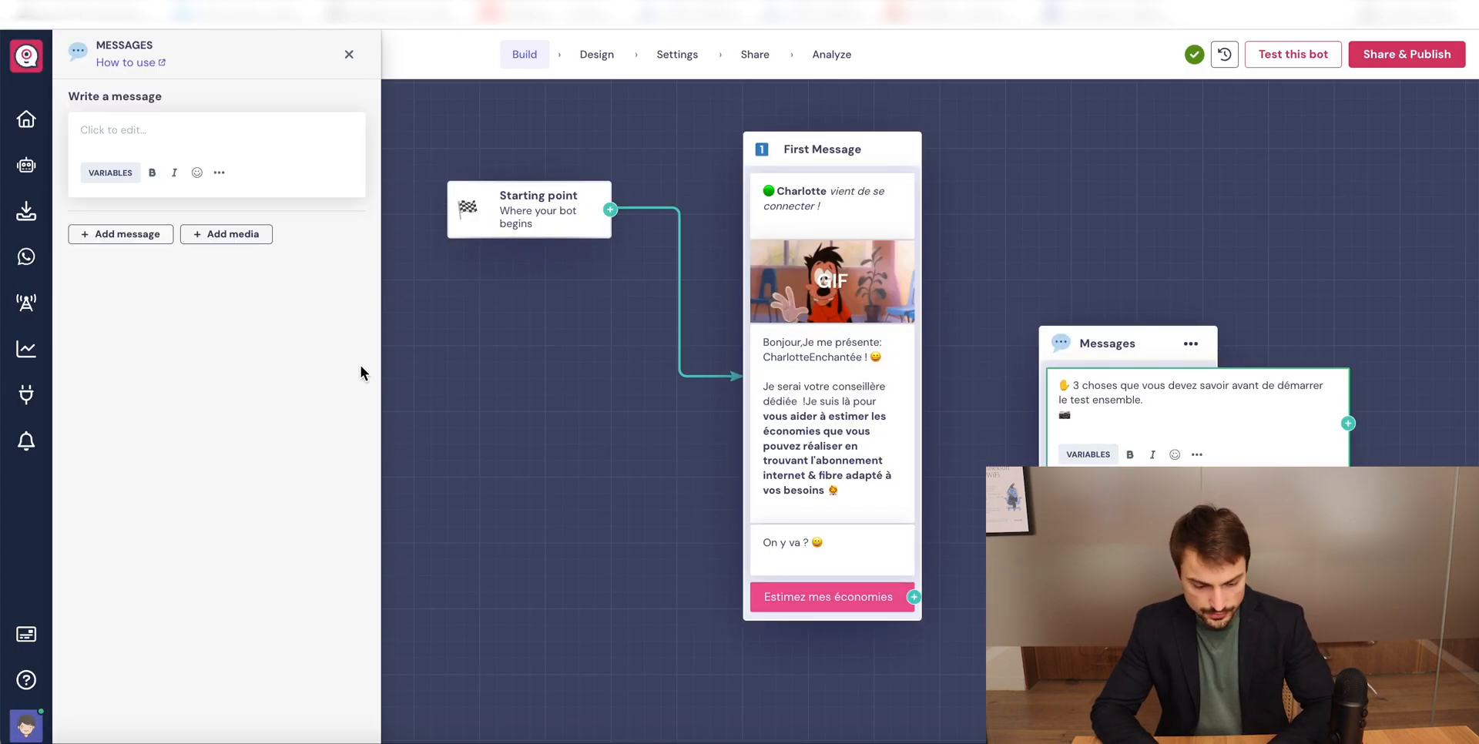
- Add a second message to the Messages block with the copied text "Voici l'essentiel pour avoir une box internet pas cher adaptée à vos besoins."
left_click(90, 281)
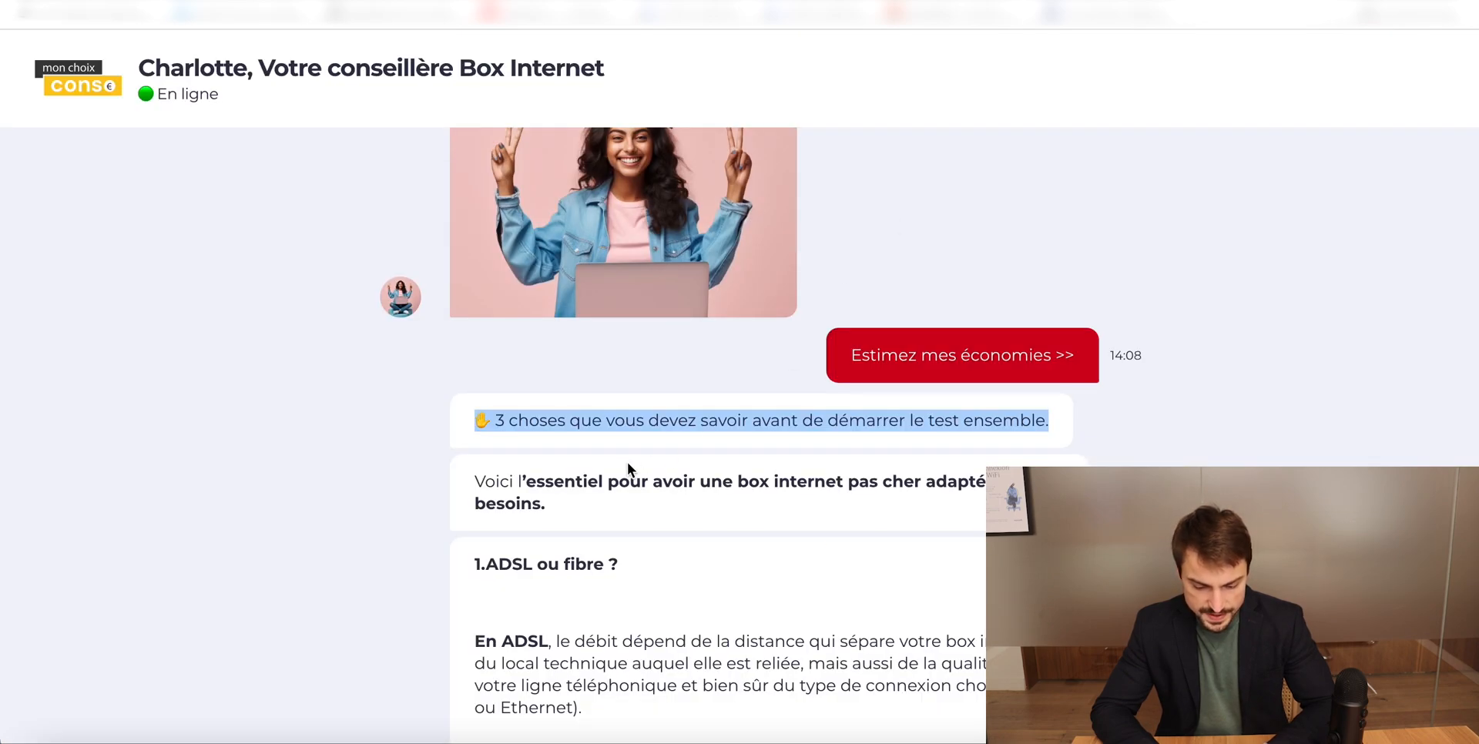
triple_click(596, 487)
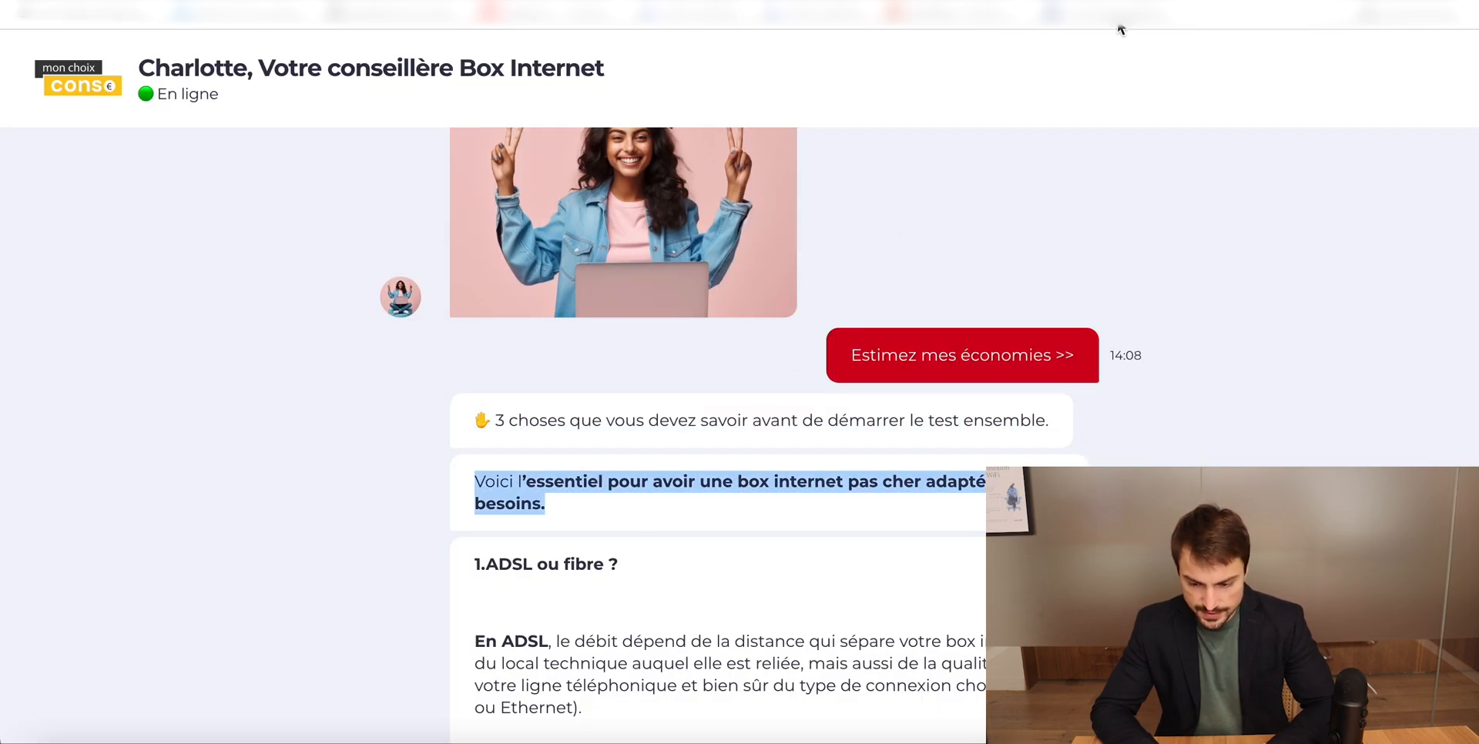
left_click(1126, 1)
left_click(139, 259)
type("Voici l’essentiel pour avoir une box internet pas cher adaptée à vos besoins.")
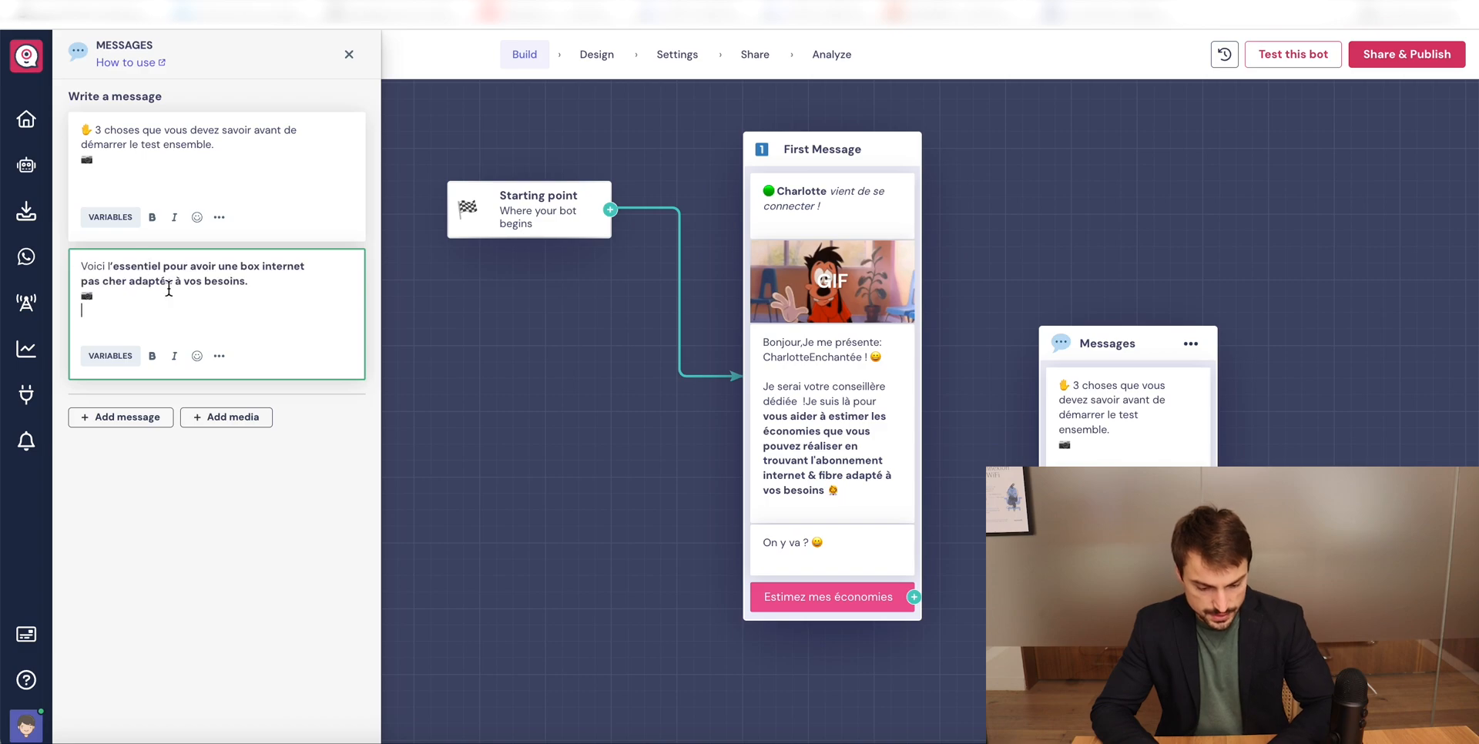
- Add a third message to the Messages block with the copied "Ça va pour vous ? 😀" text and its reply label, and close the block's editor
left_click(121, 417)
left_click(121, 410)
left_click(1110, 16)
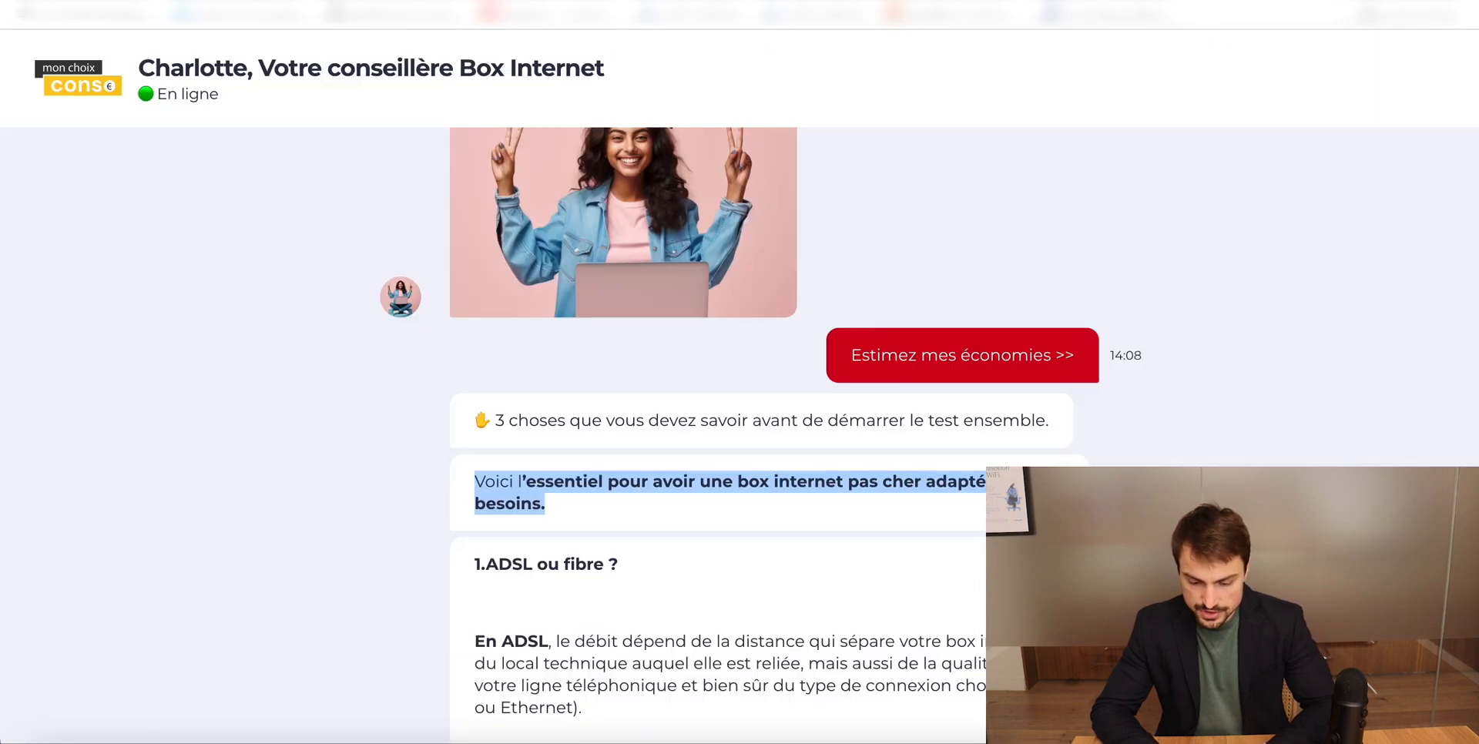
scroll(850, 285, "down", 10)
triple_click(541, 577)
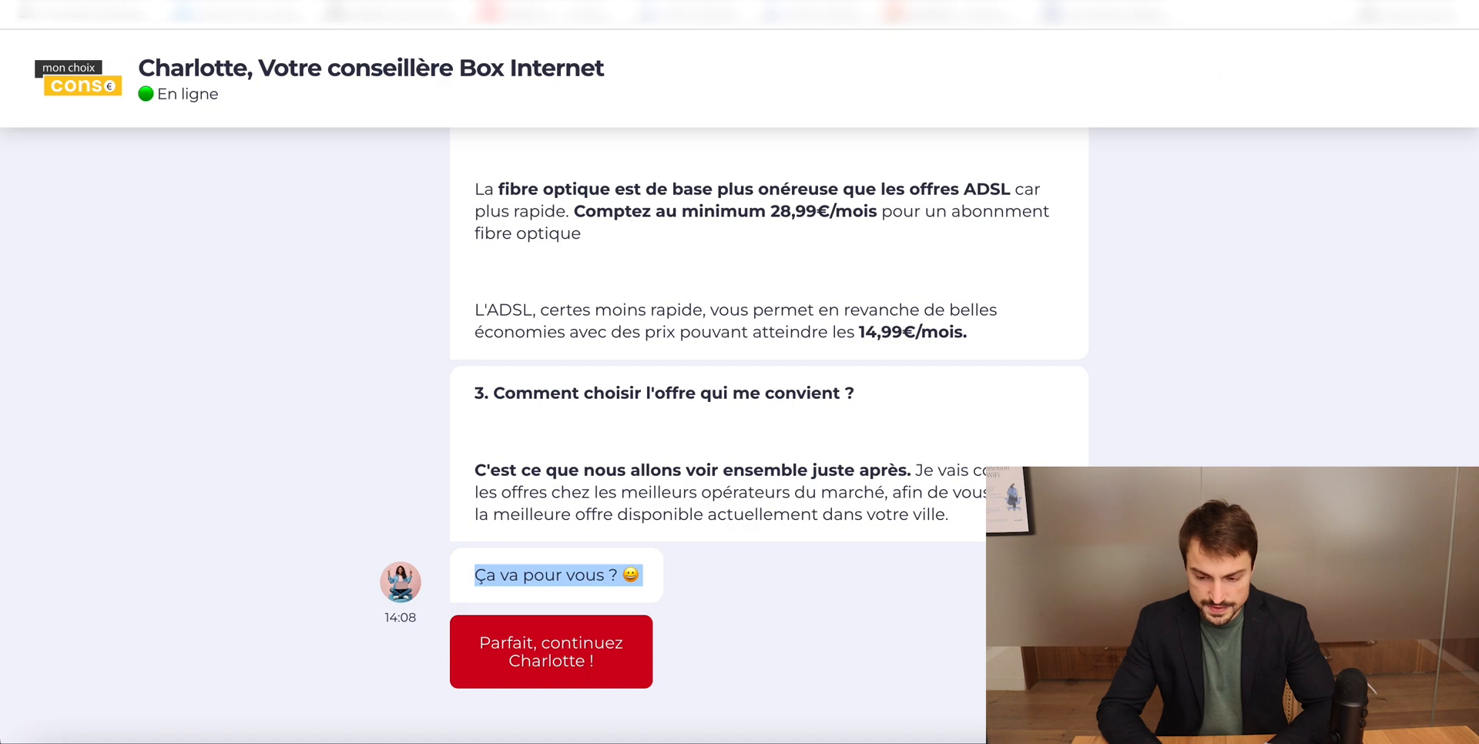
key("ctrl+Tab")
type("Ça va pour vous ? 😀 📷 Parfait, continuez Charlotte ! RETOUR")
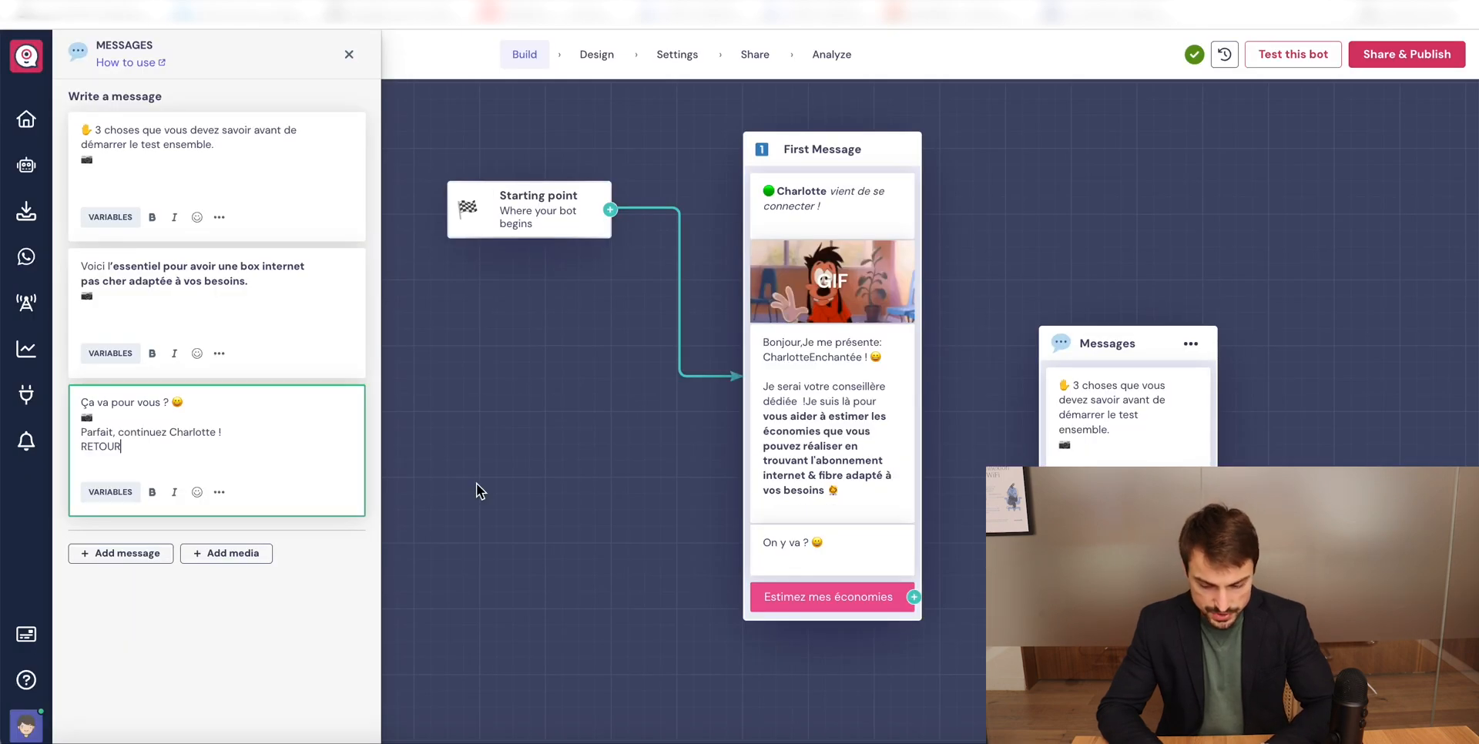
left_click(532, 641)
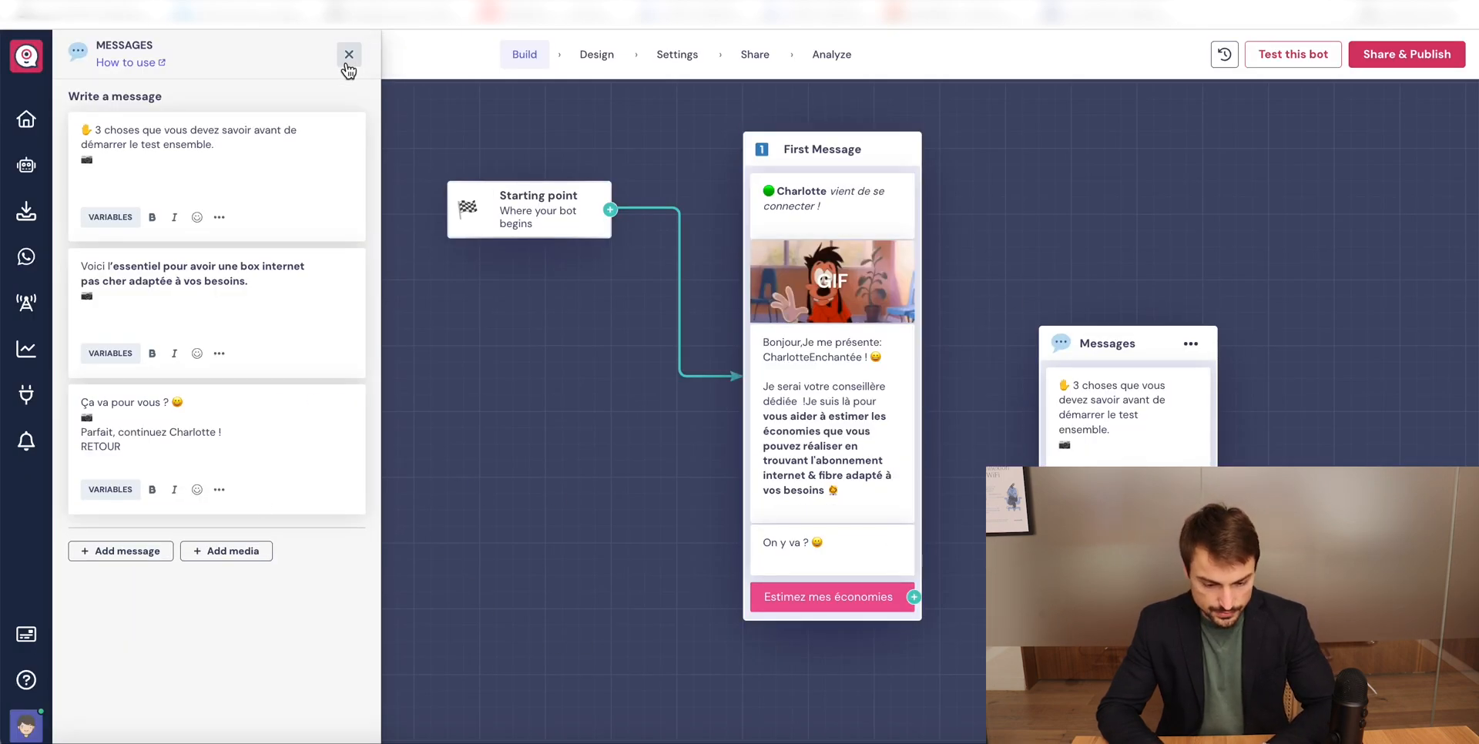
left_click(348, 56)
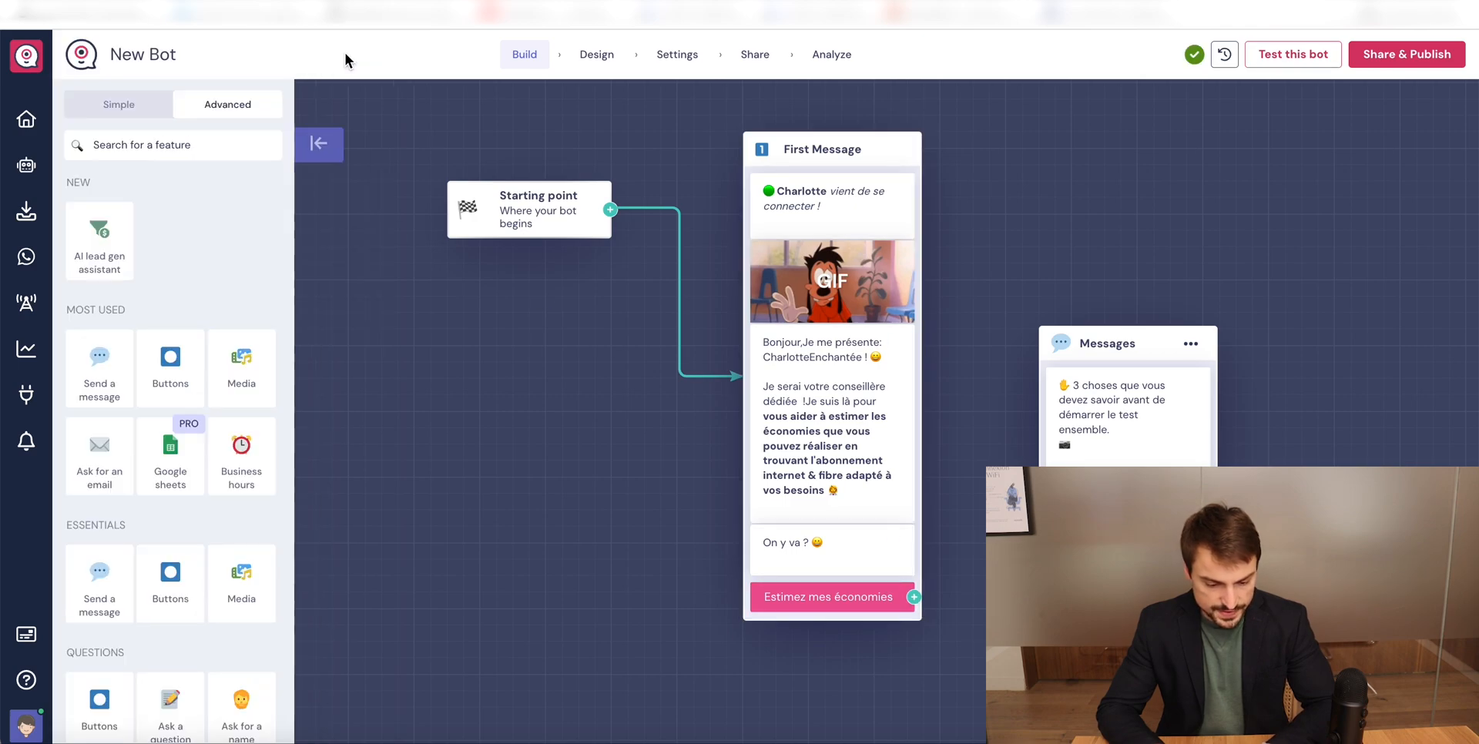
- Add a Buttons block to the right of First Message and connect the "Estimez mes économies" button to it
left_click(170, 365)
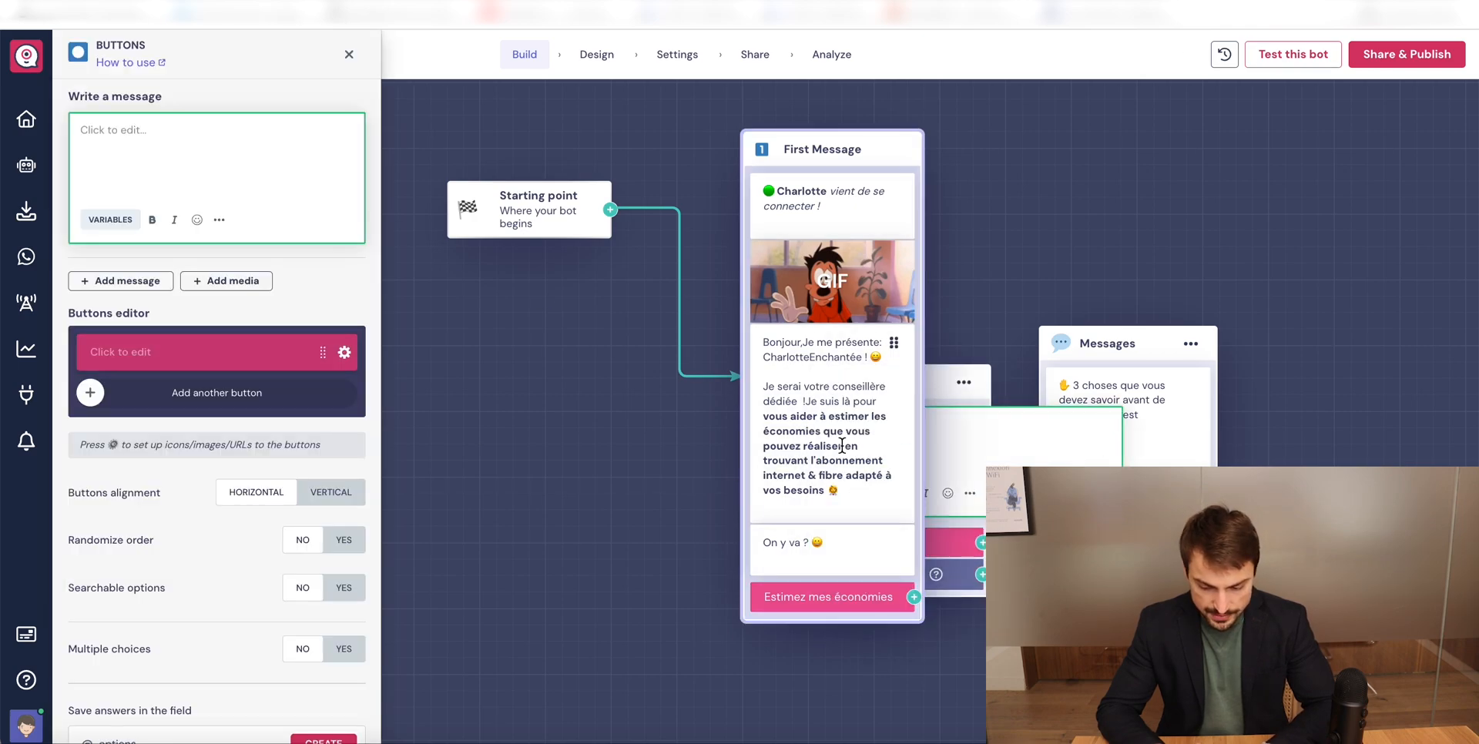
left_click_drag(1168, 390, 1143, 407)
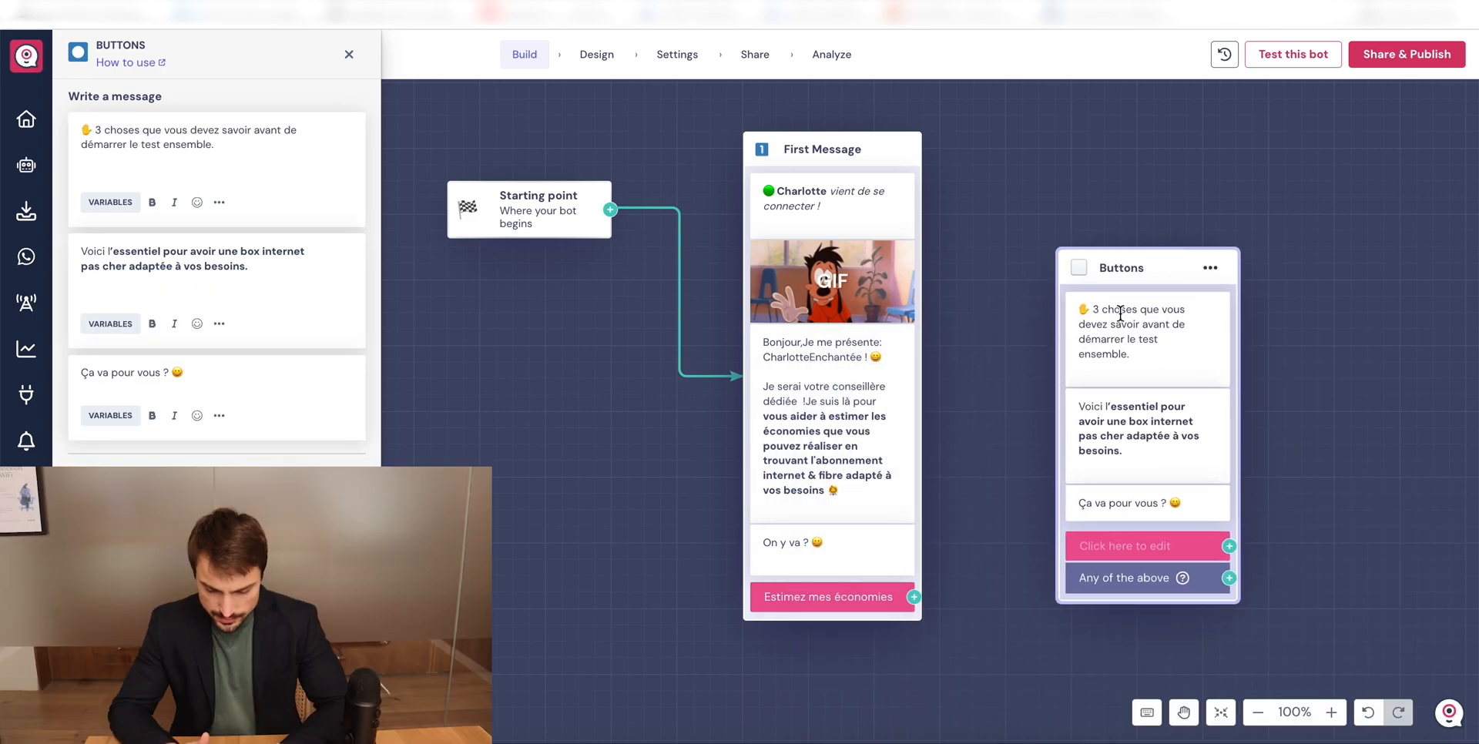
left_click_drag(918, 597, 1072, 350)
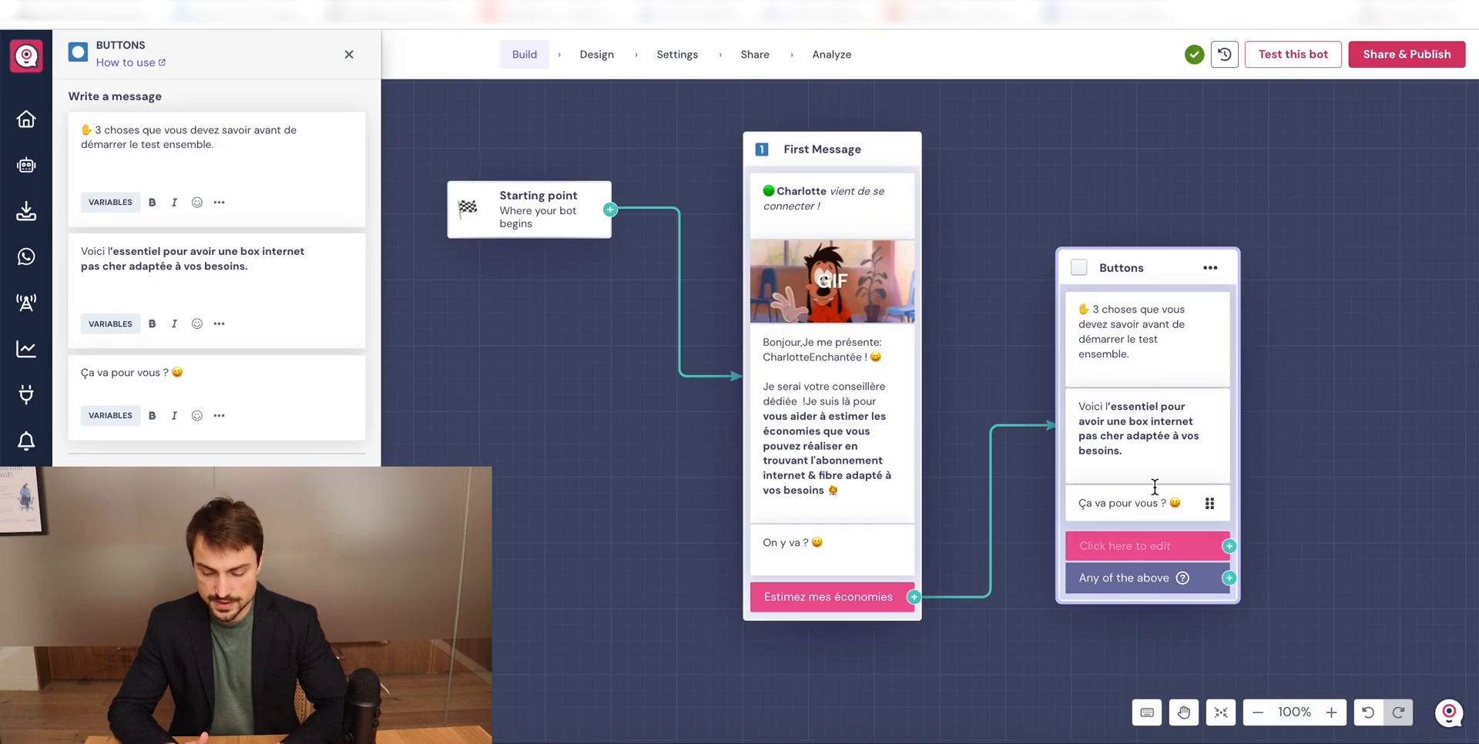
- Label the first button of the Buttons block "Parfait Charlotte ! Continuez"
left_click(1125, 545)
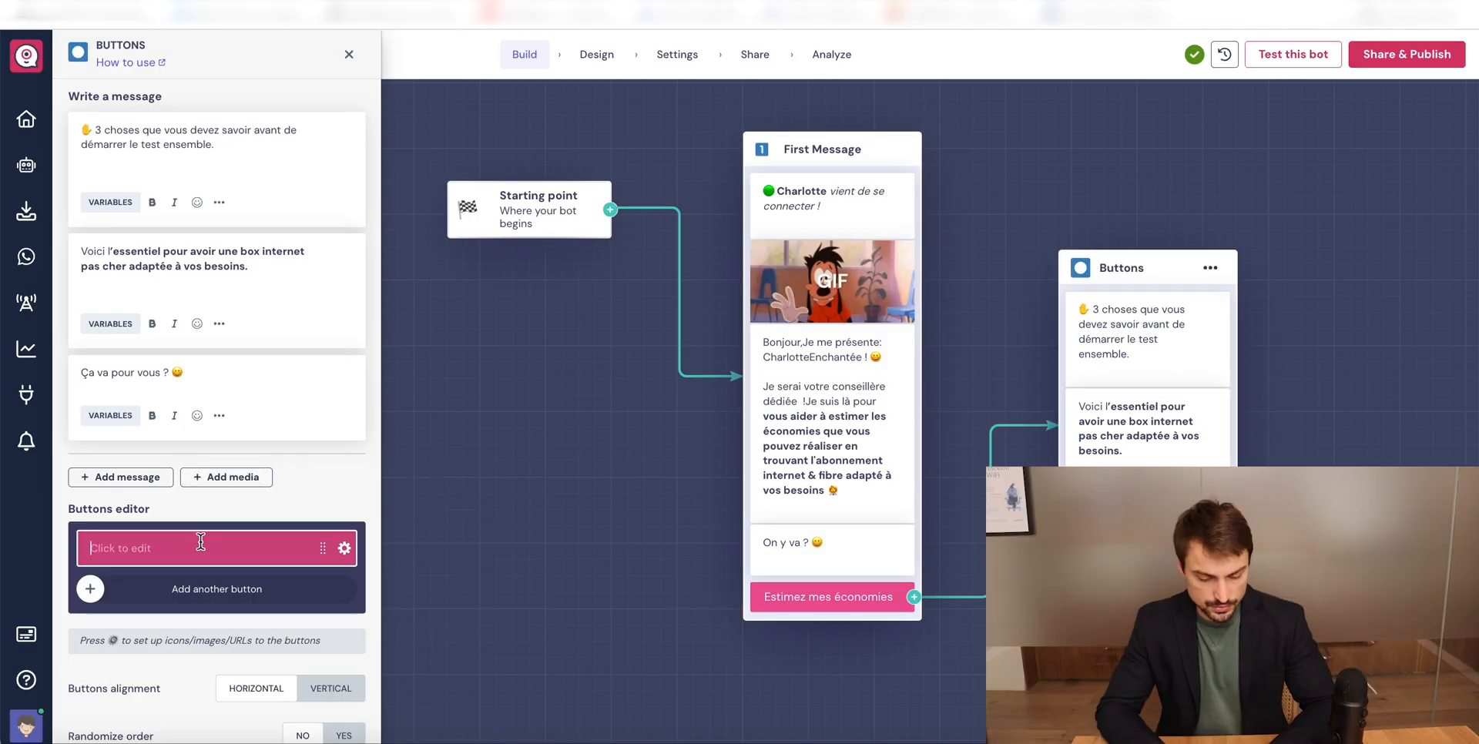
type("Parfa")
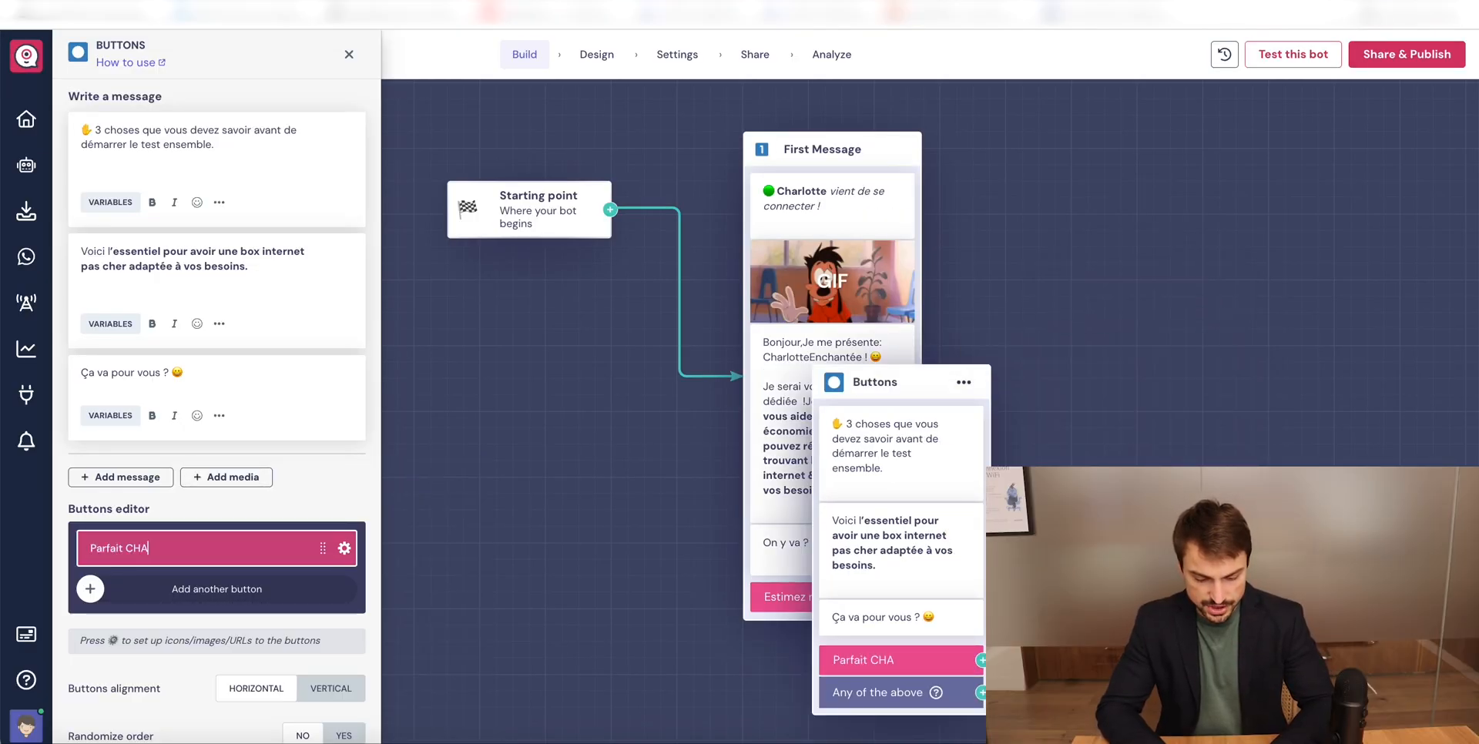
type("it CH")
key("BackSpace")
type("harlotte ! Continuez")
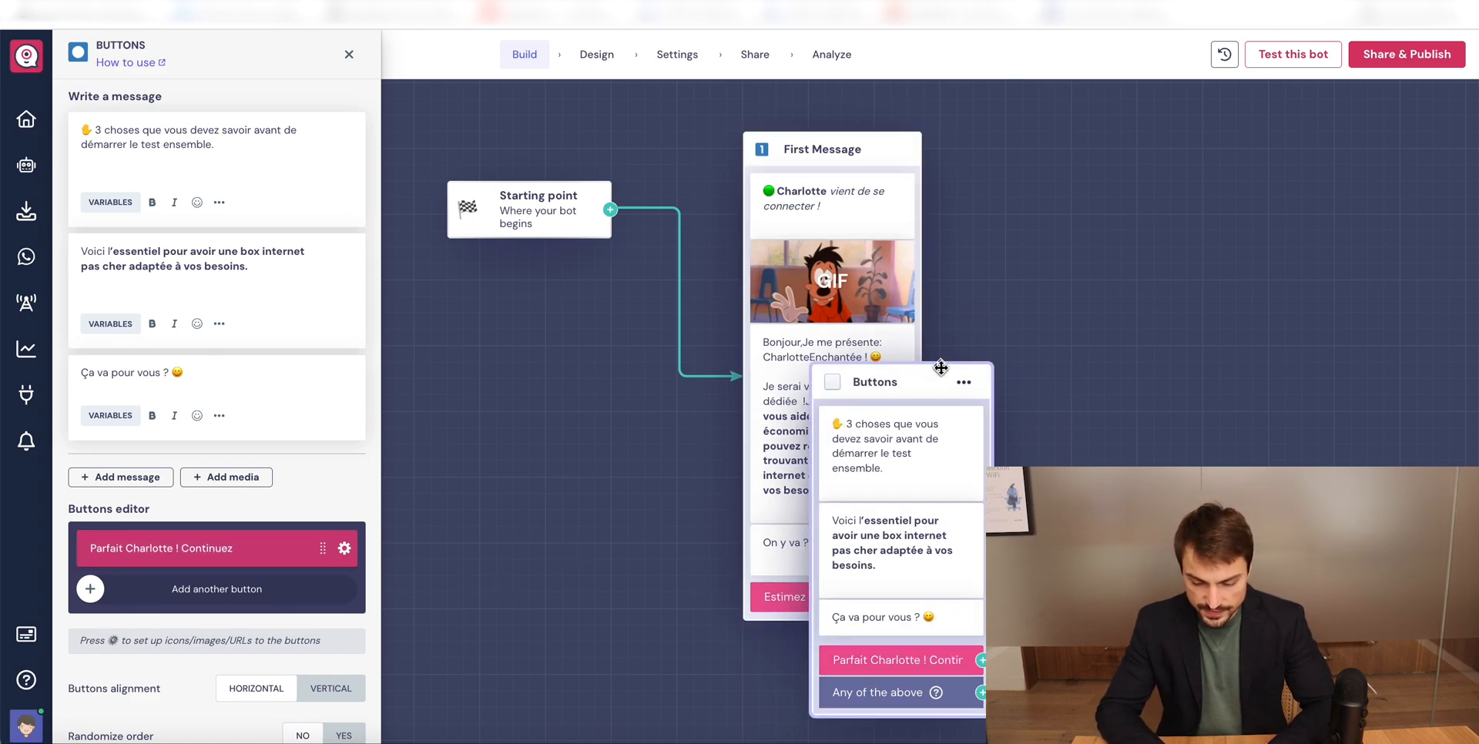
- Place the Buttons block beside First Message and add a connected Messages block to its right containing the copied "Super :) Allons-y !" text
left_click_drag(944, 372, 1149, 260)
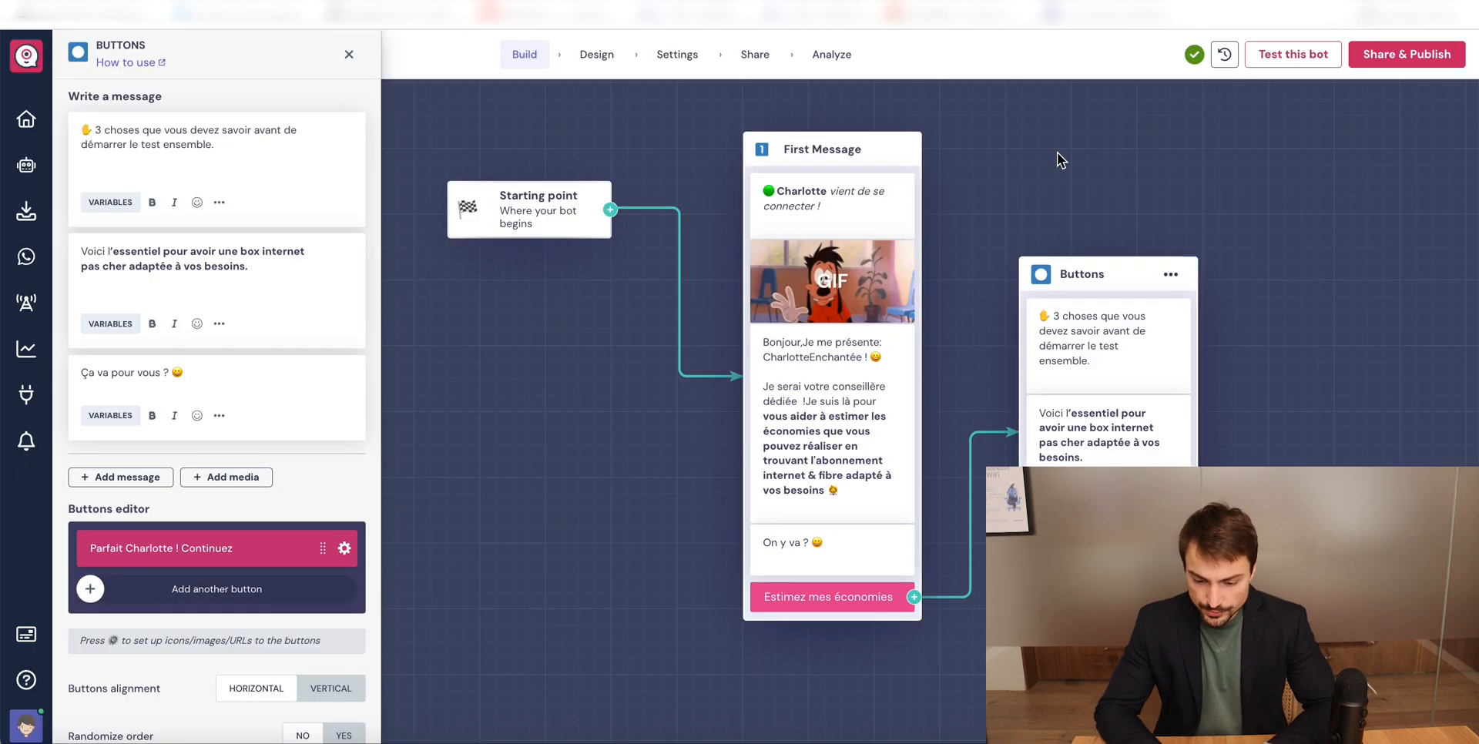
left_click(349, 54)
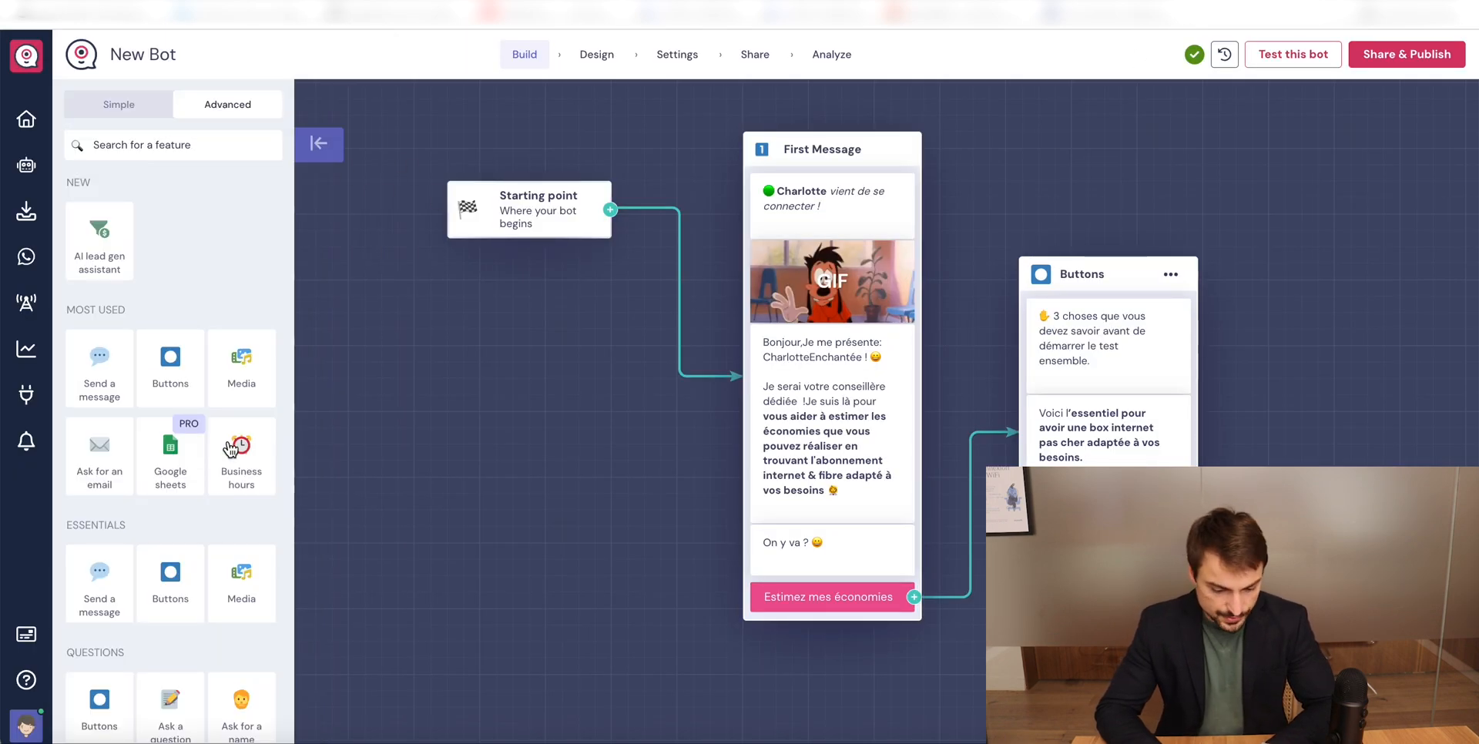
left_click_drag(100, 370, 1406, 368)
key("ctrl+v")
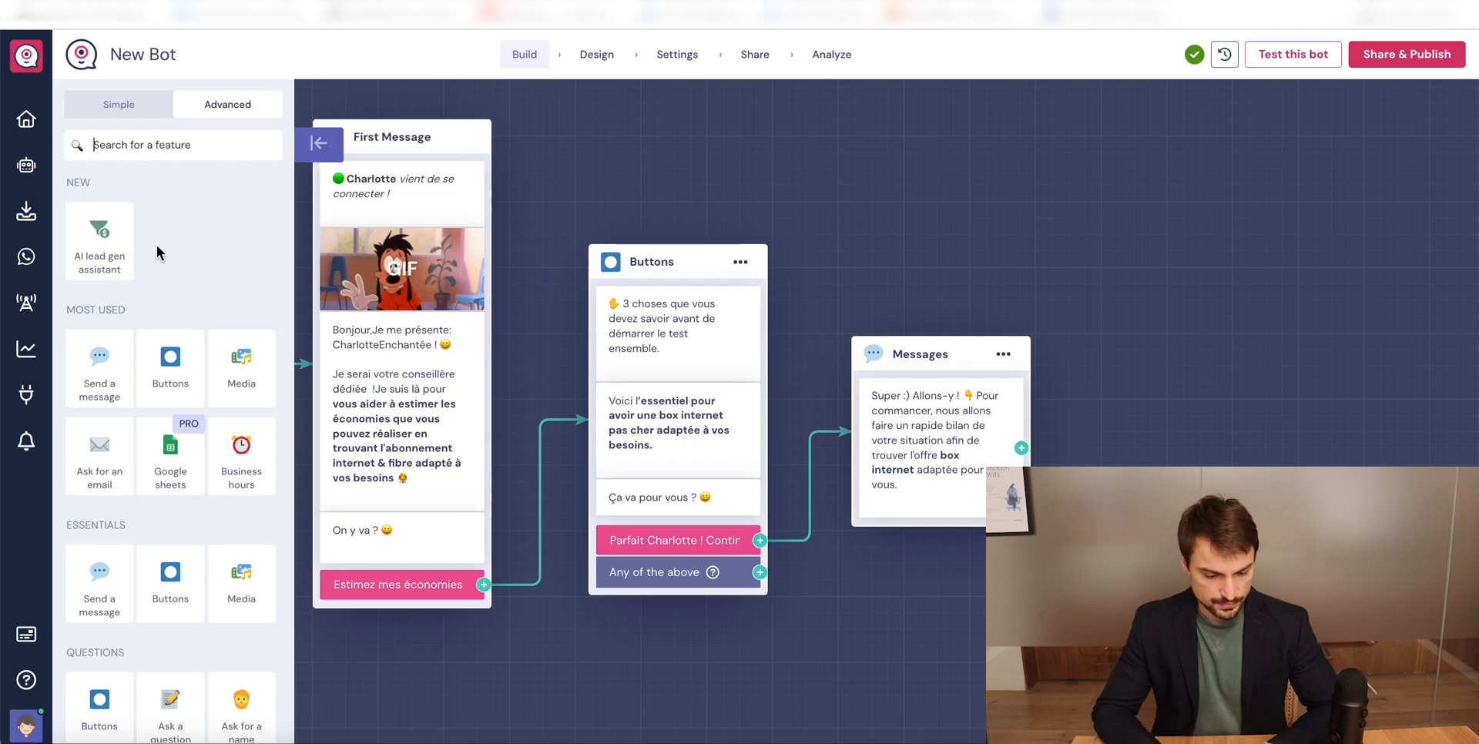
- Add a Multi-questions block with the message "Premièrement, j'ai besoin d'information sur votre fournisseur actuel pour estimer vos économies potentielles"
type("mu")
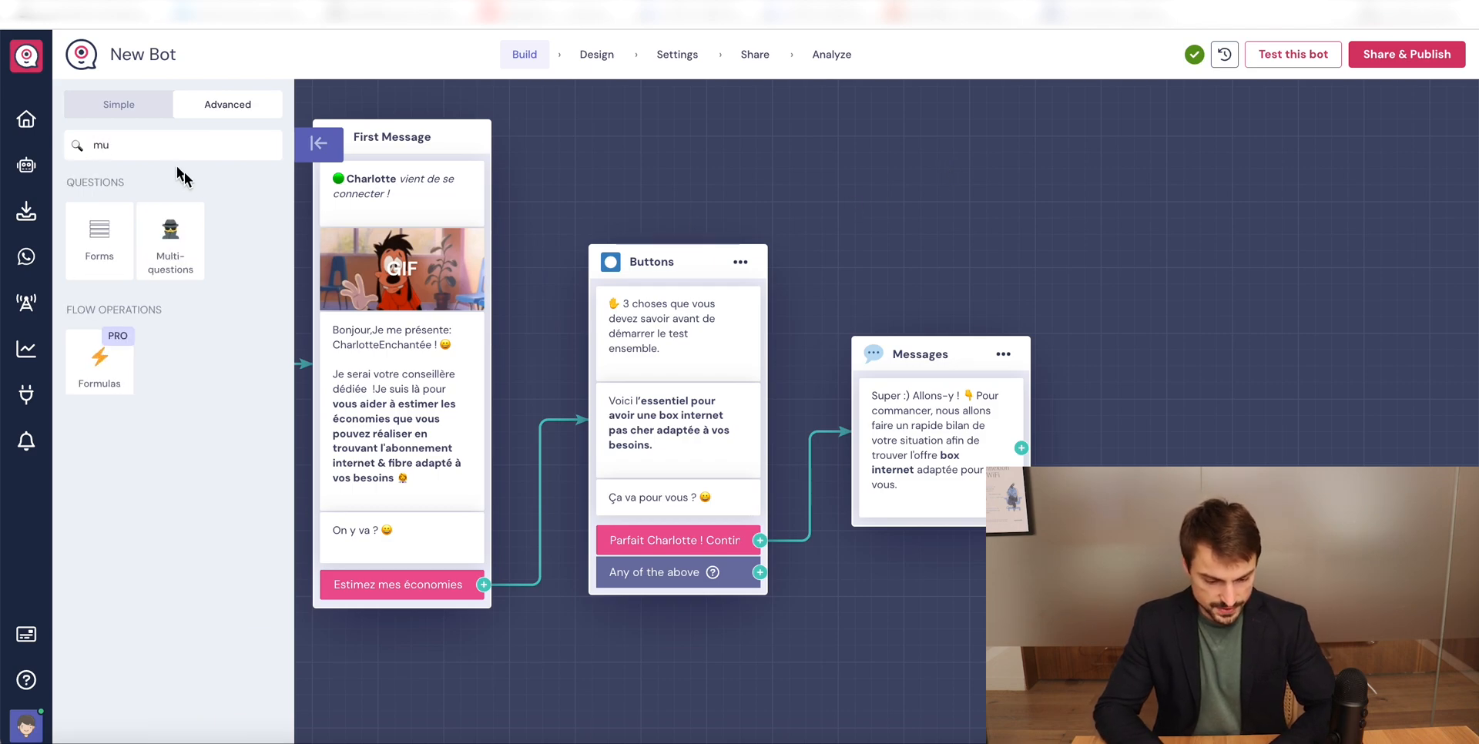
left_click(170, 235)
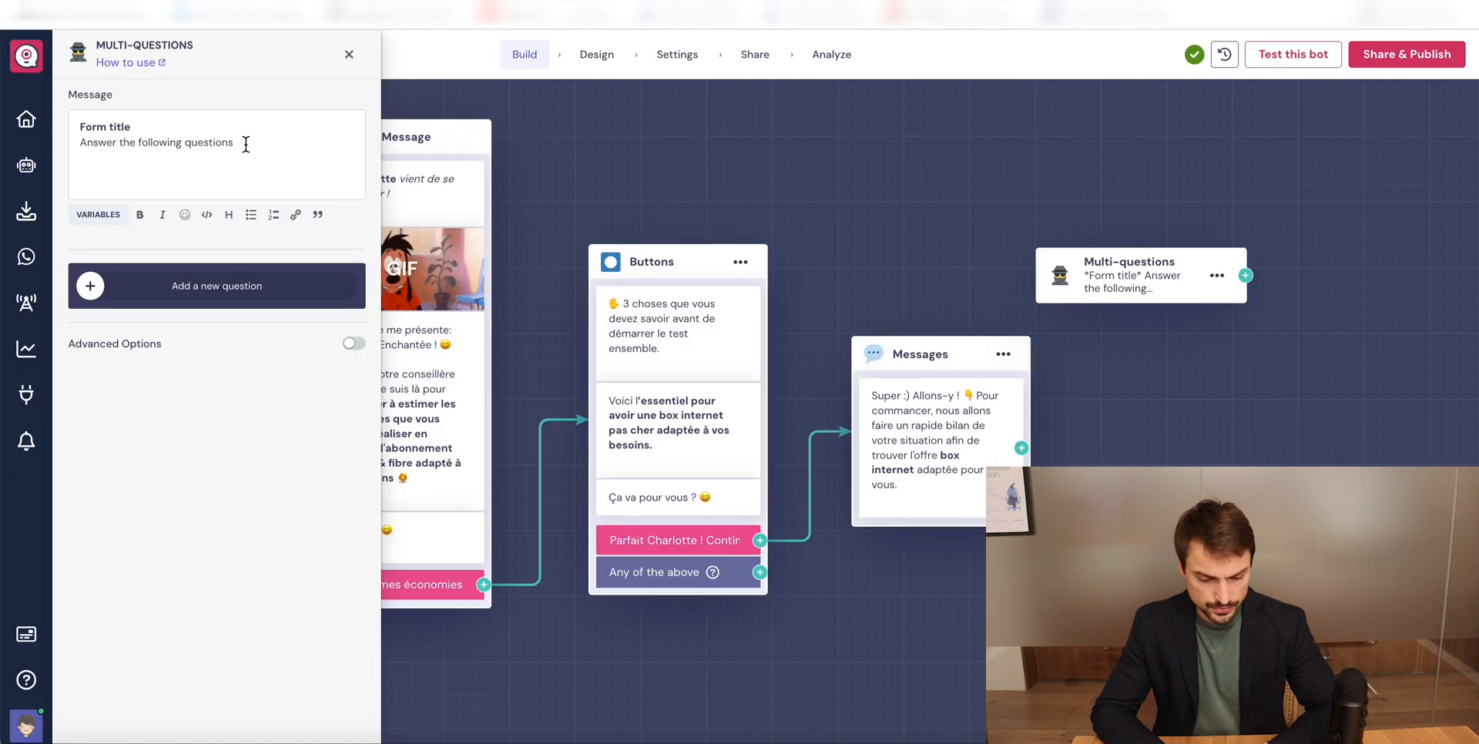
left_click_drag(241, 144, 67, 109)
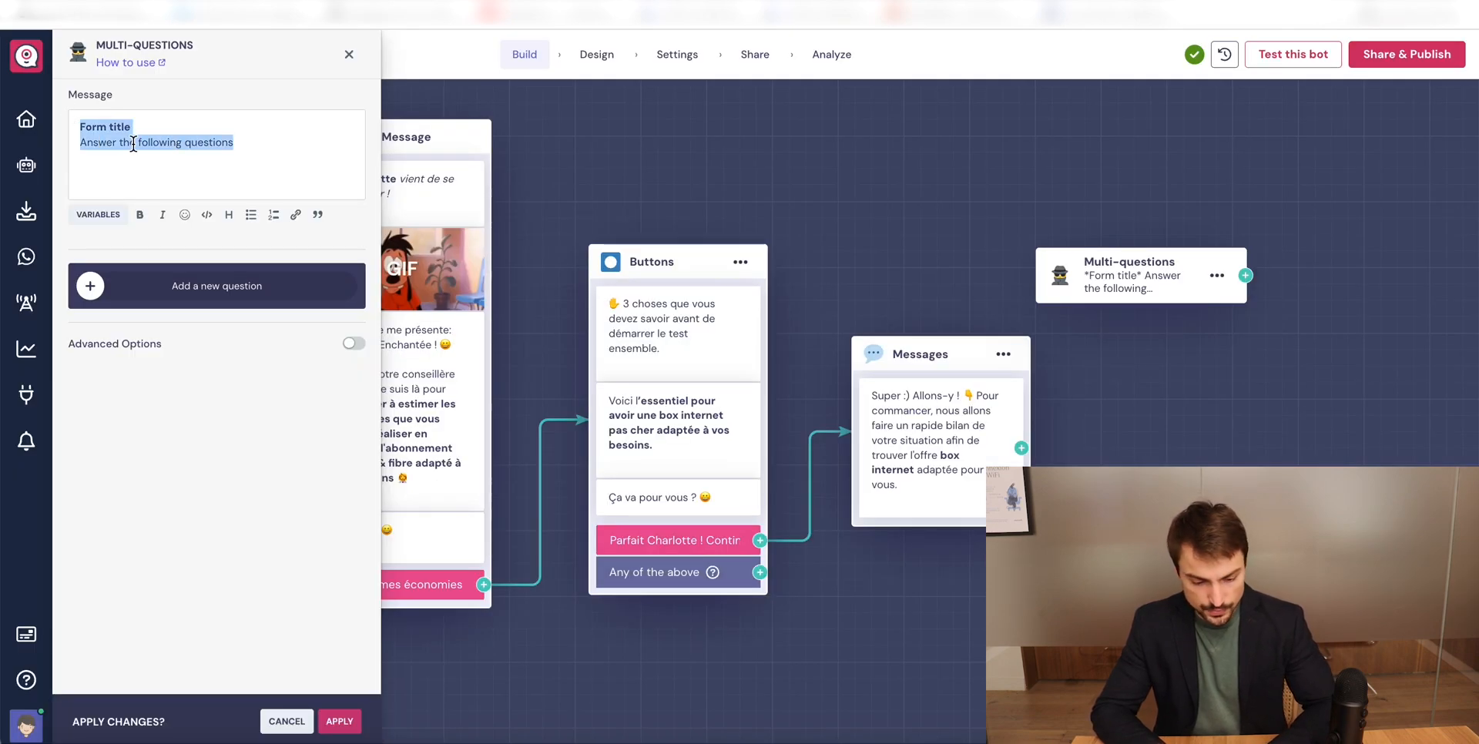
type("Premièrement, j'ai besoin d'information sur votre fournisseur actuel pour estimer vos économies potentielles")
- Add a first question to the Multi-questions block, check the original form's dropdowns, and set the question type to select
left_click(206, 286)
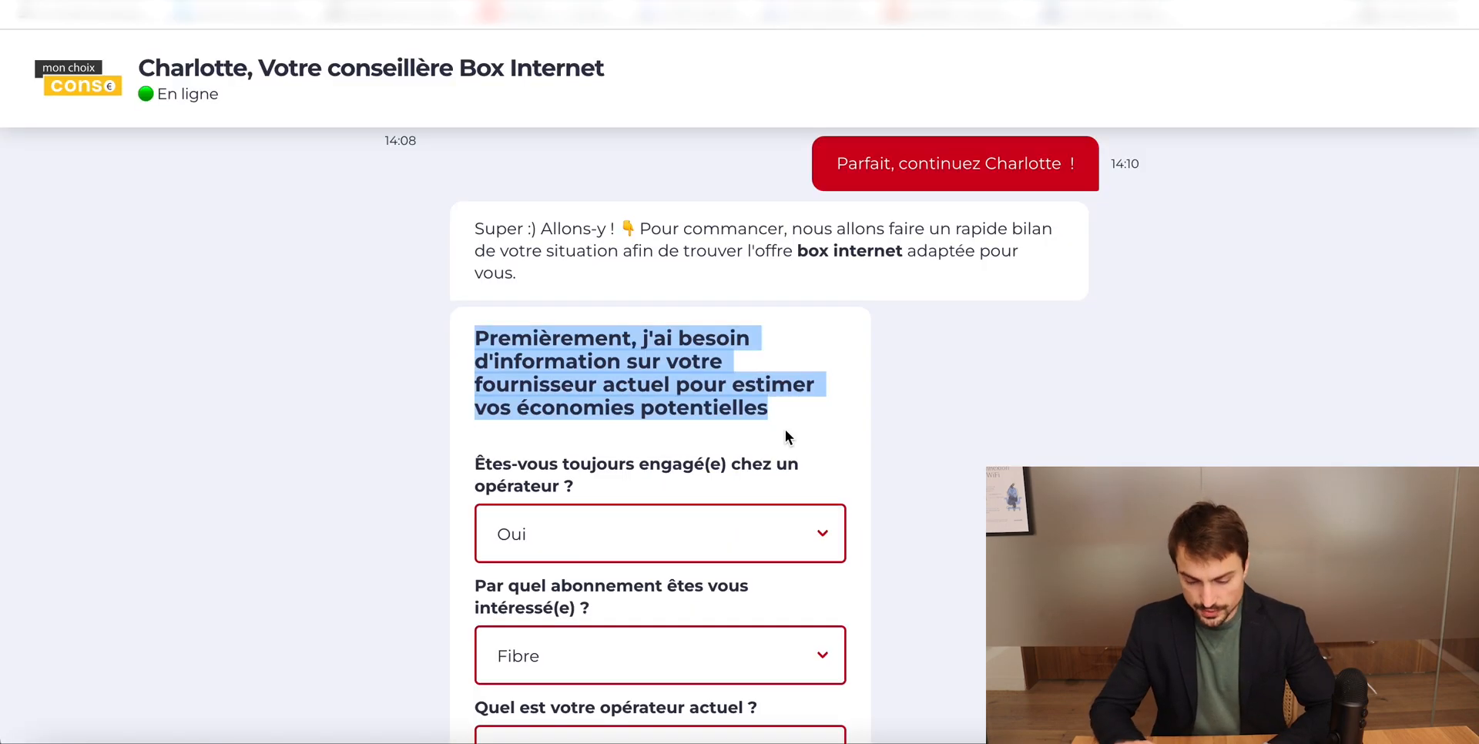
scroll(677, 603, "down", 8)
scroll(677, 603, "up", 4)
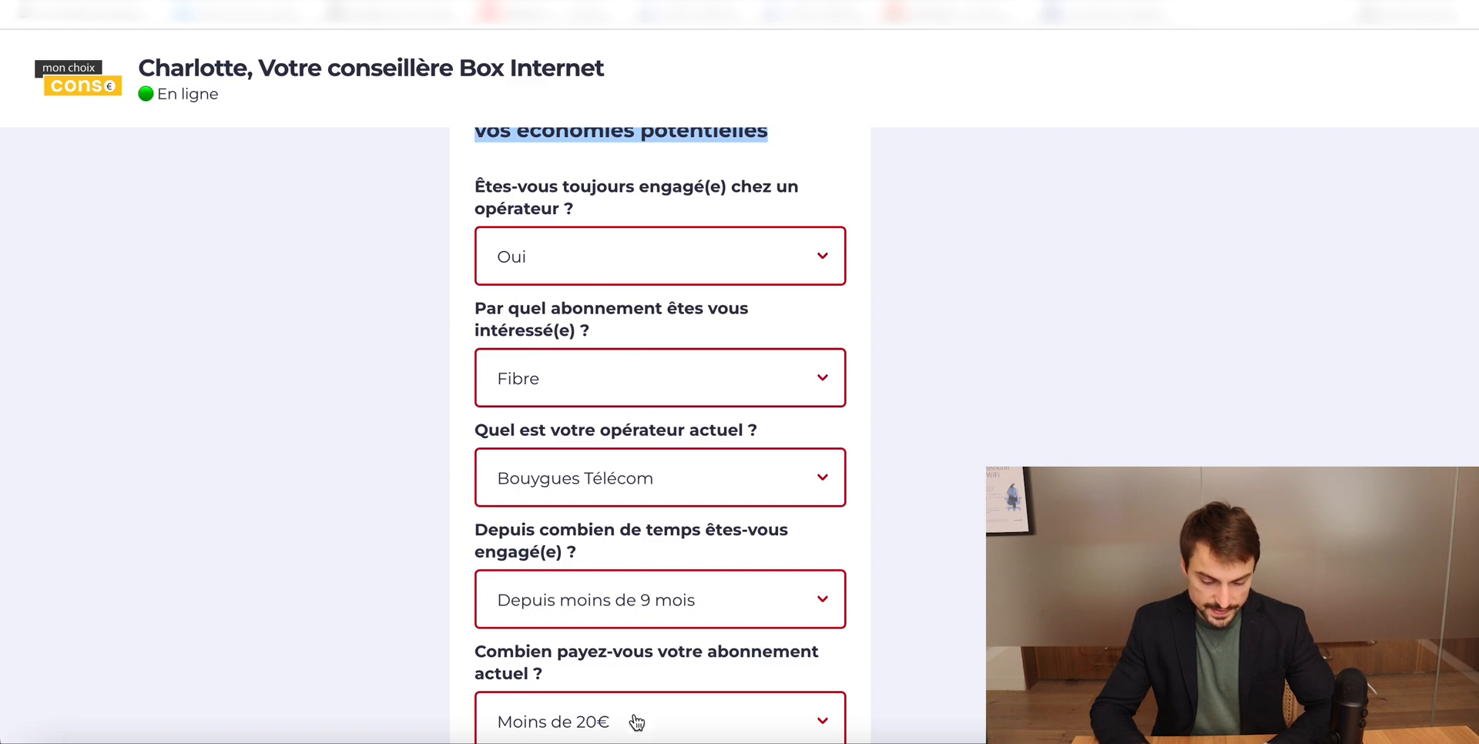
left_click(742, 257)
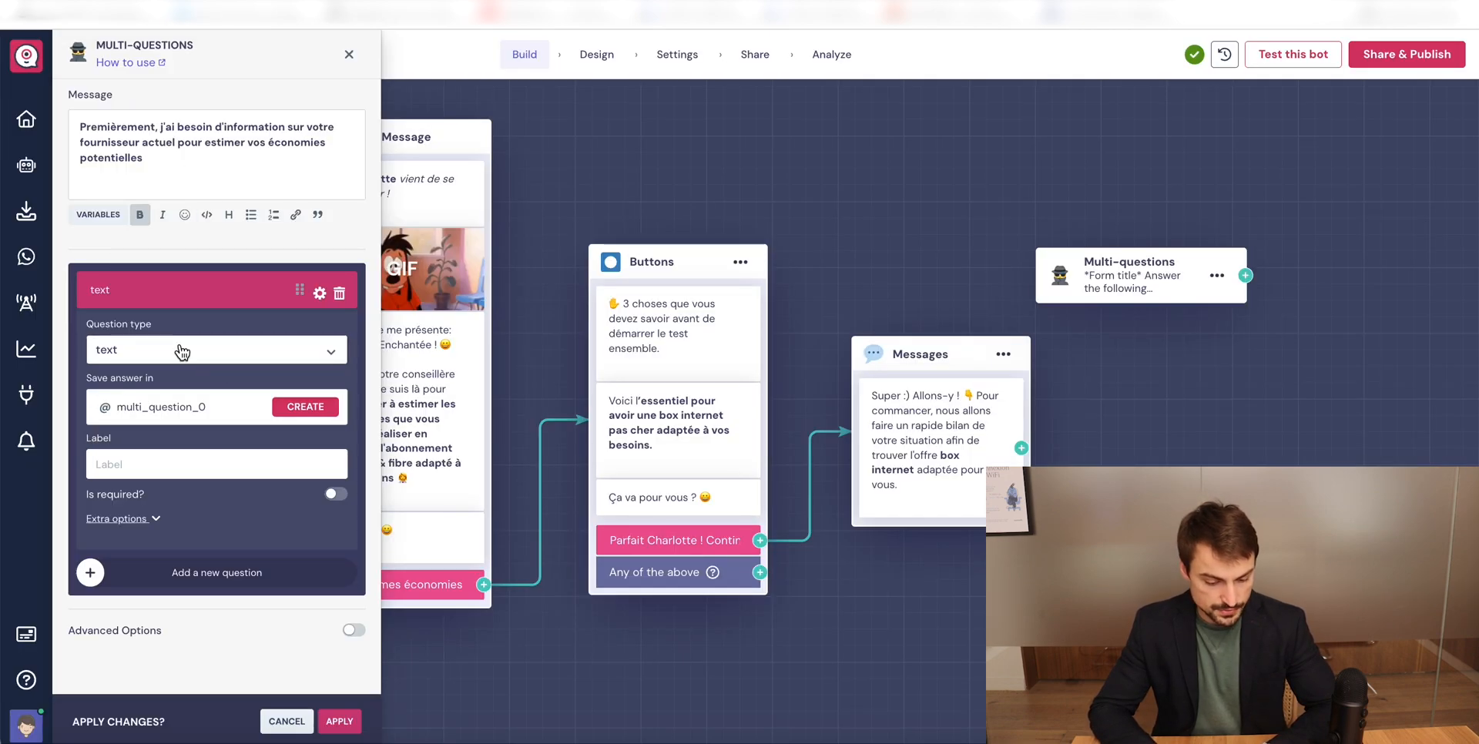
left_click(182, 352)
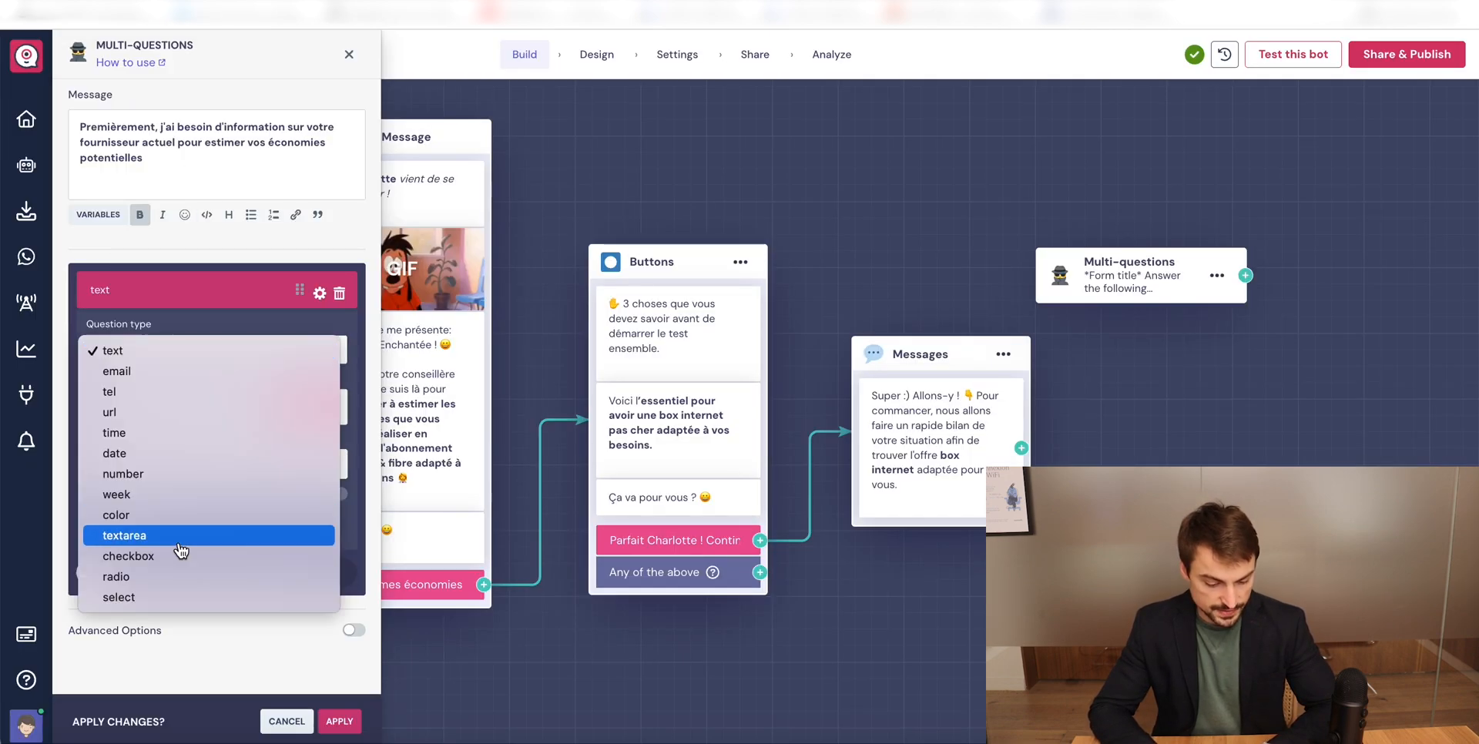
left_click(157, 604)
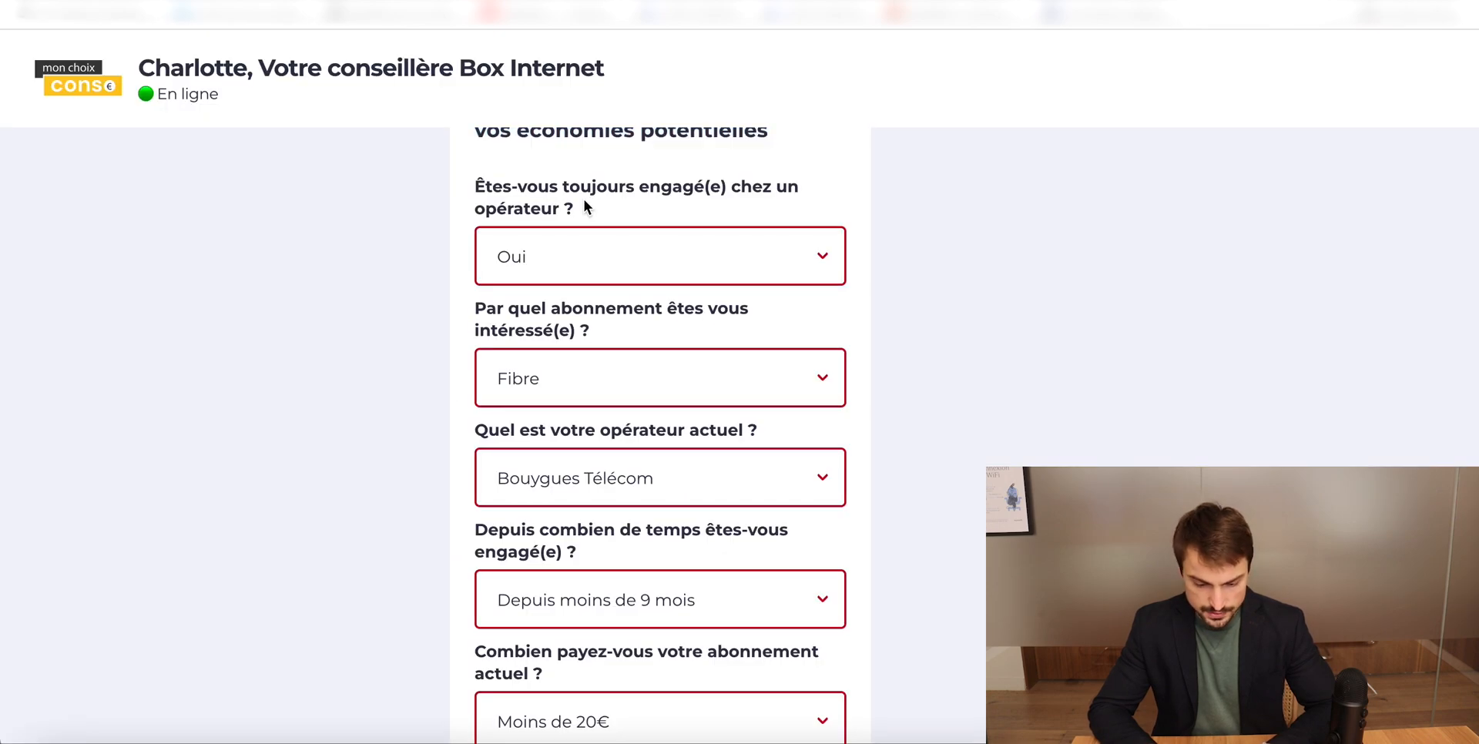
- Copy "Êtes-vous toujours engagé(e) chez un opérateur ?" from the original form and use it as the select question's label
triple_click(584, 200)
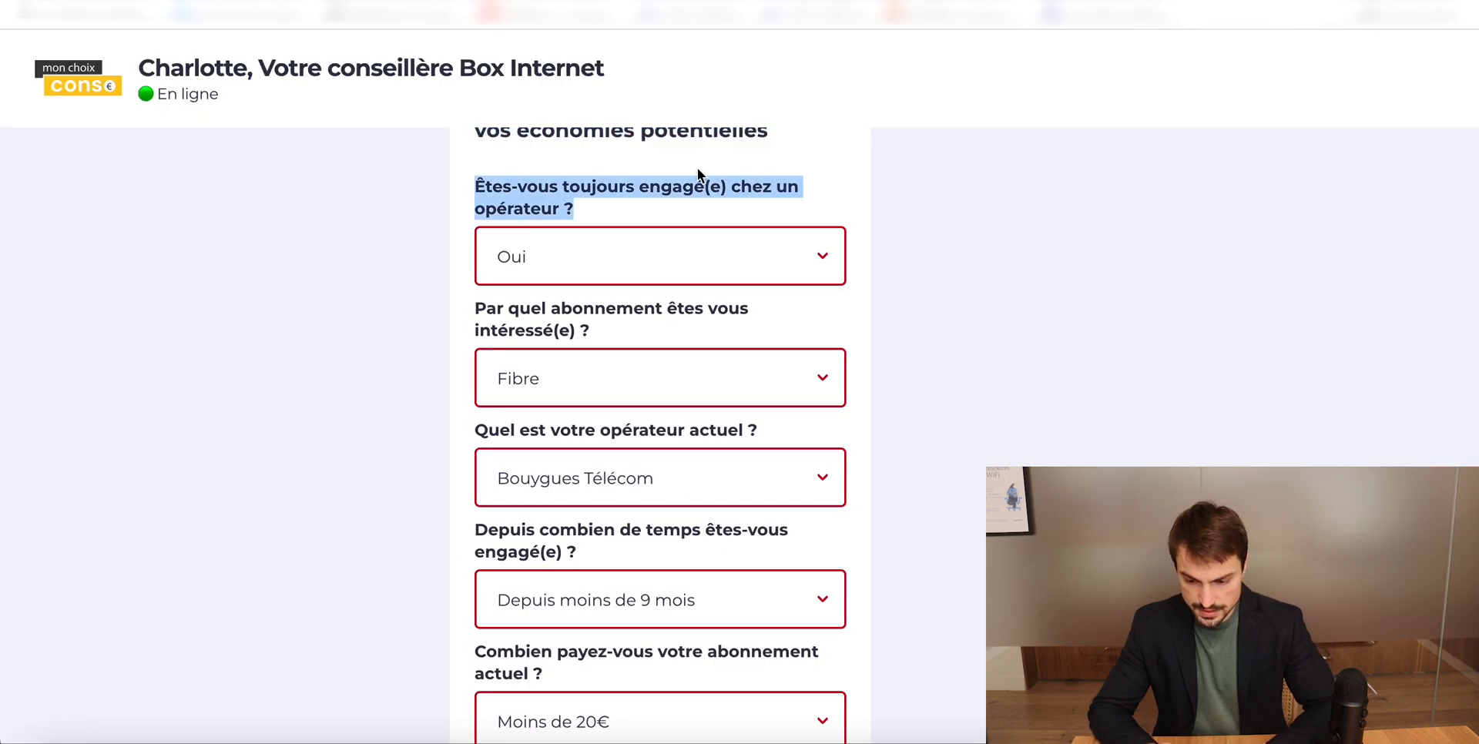
key("ctrl+c")
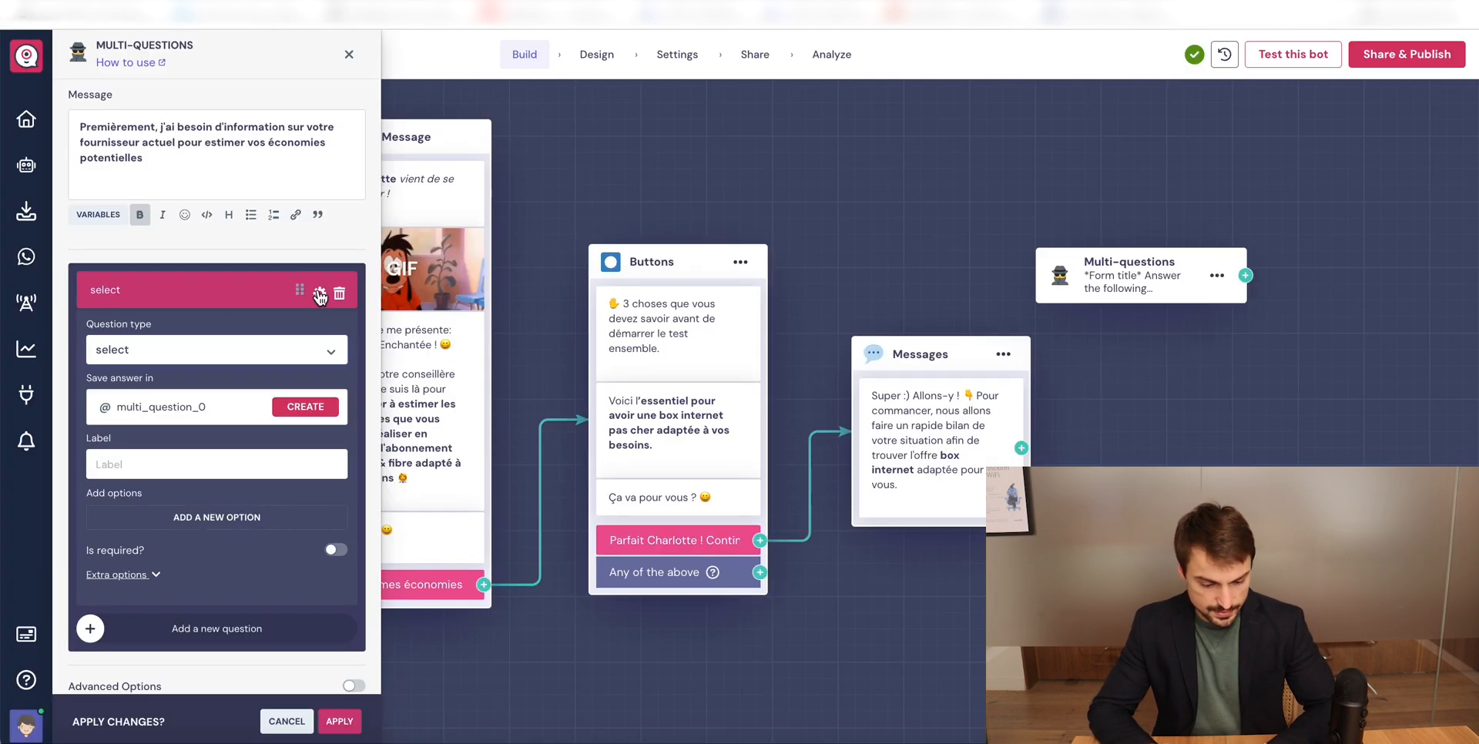
left_click(198, 462)
key("ctrl+v")
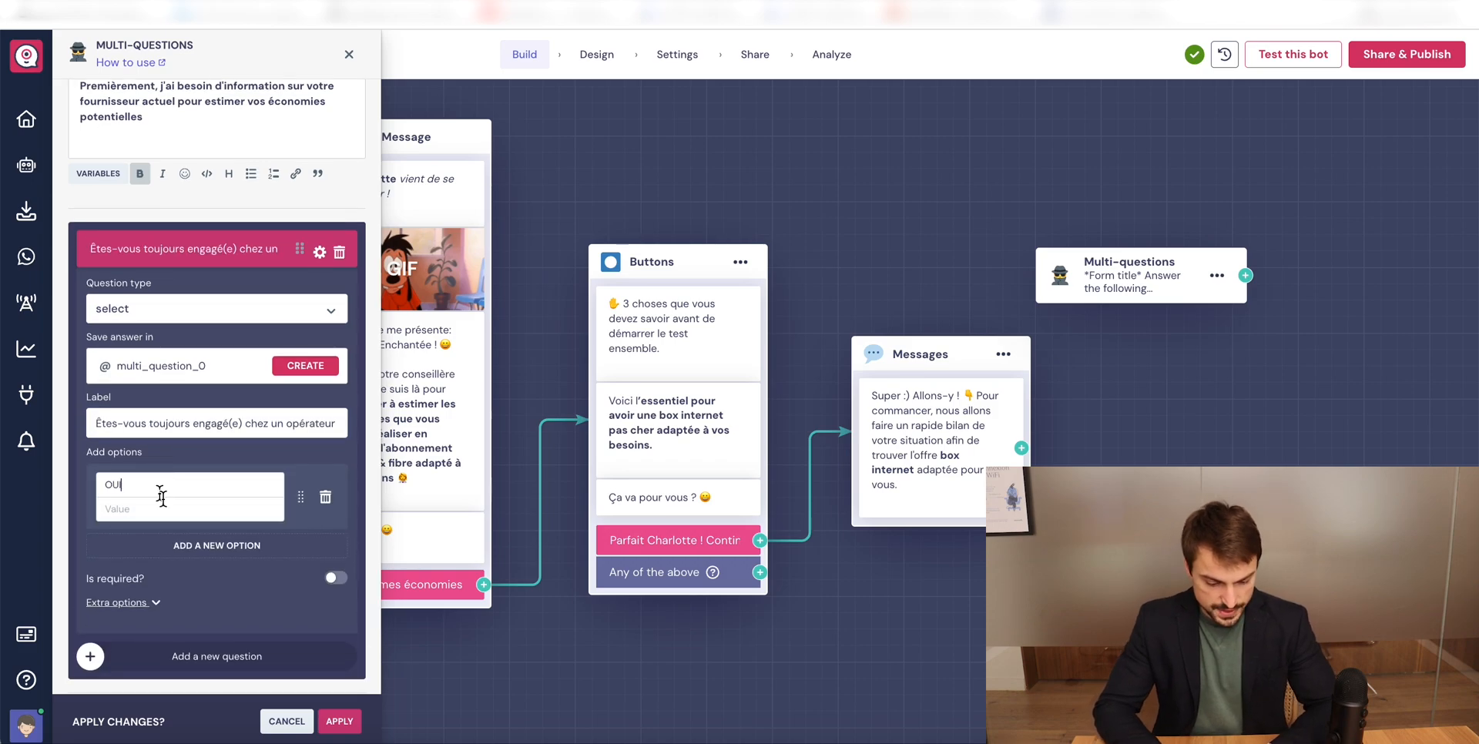
- Give the select question two options, OUI and NON, with the matching values OUI and NON
key("Return")
type("NON")
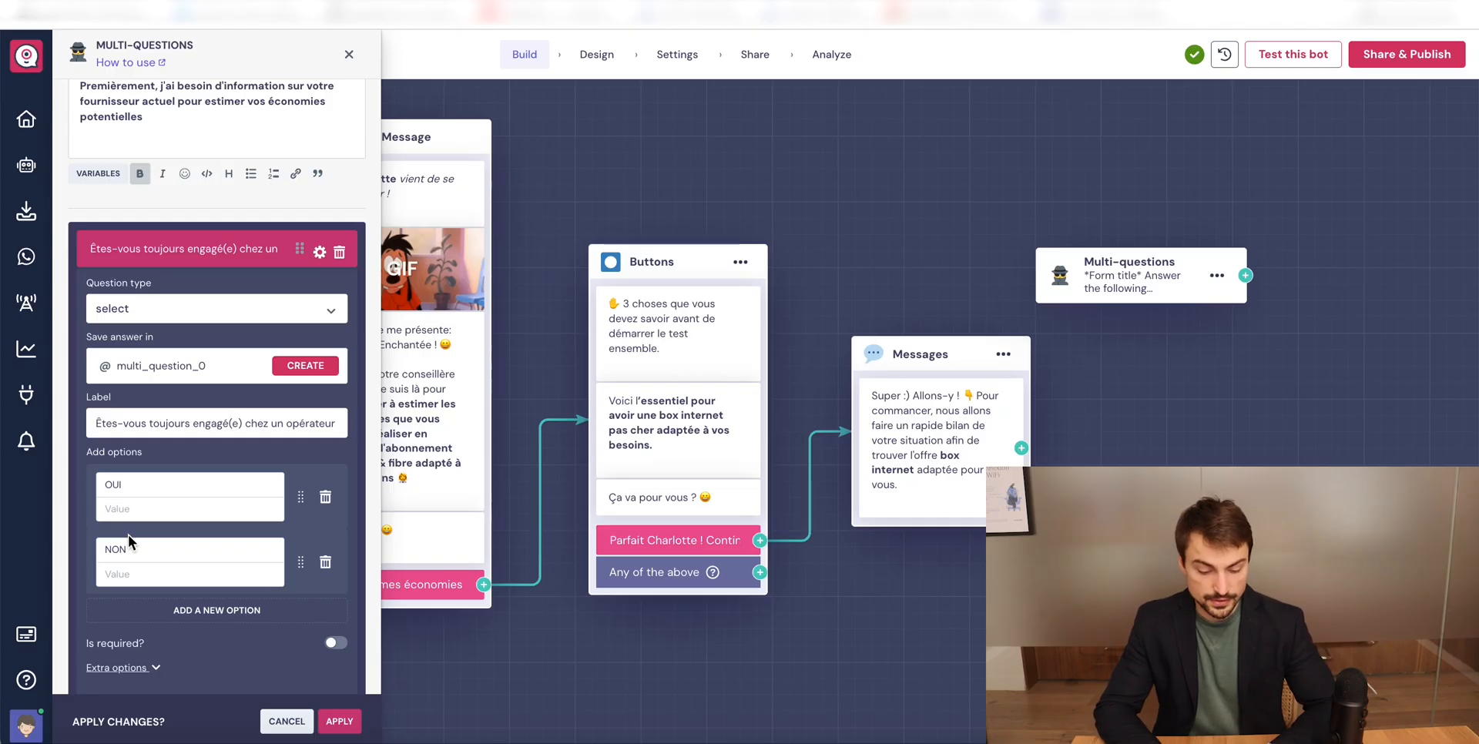
type("OUI")
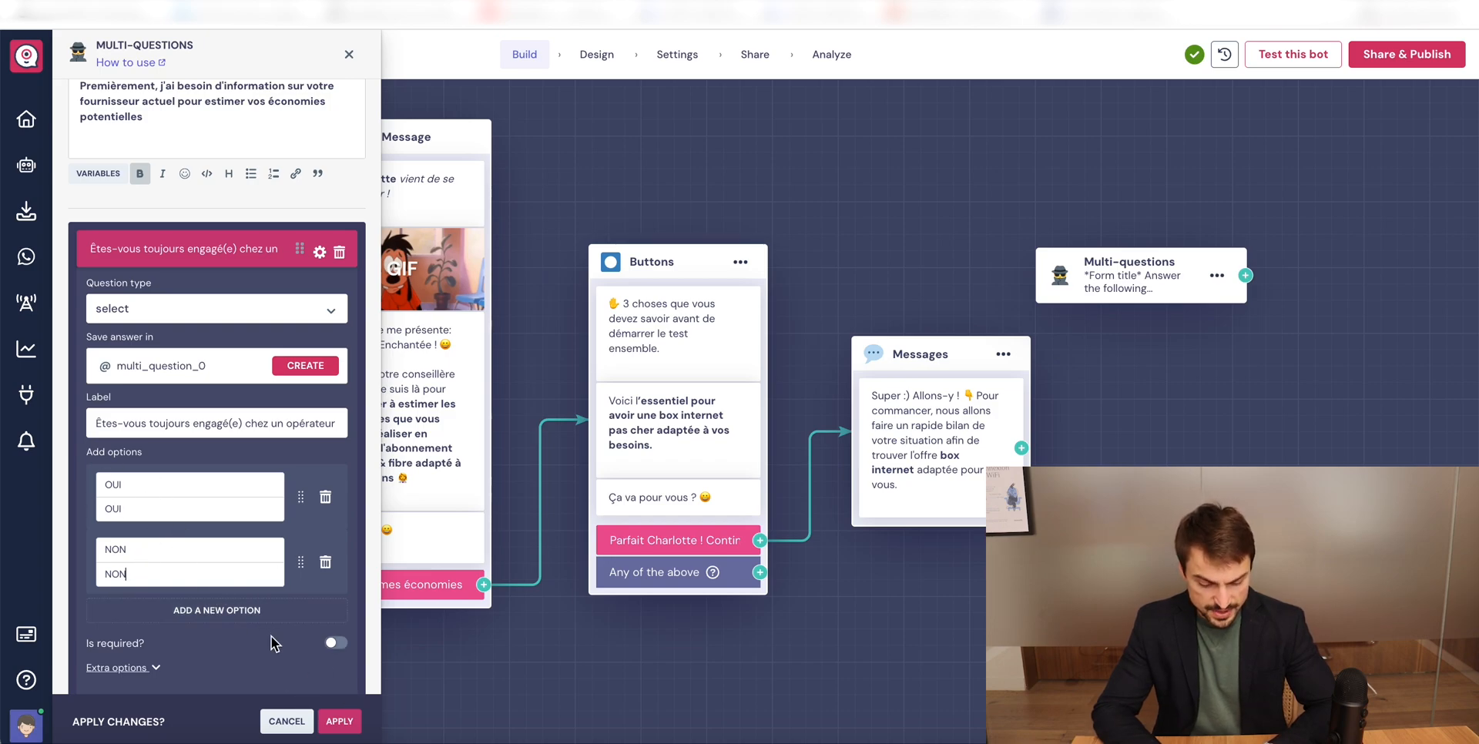
- Add a second question to the Multi-questions block, apply the changes, and connect the Messages block to it
scroll(271, 637, "down", 2)
left_click(215, 608)
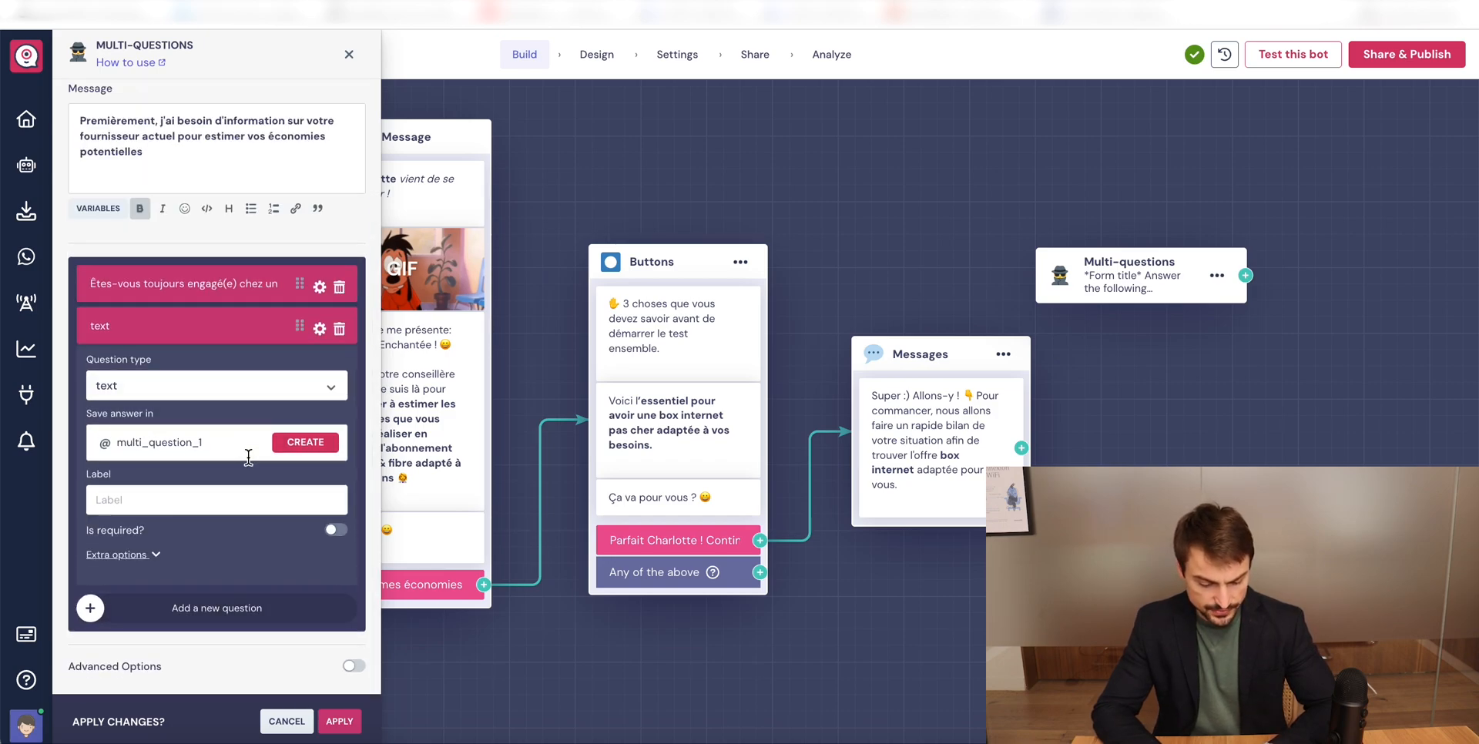
left_click(339, 721)
left_click_drag(1020, 448, 1089, 266)
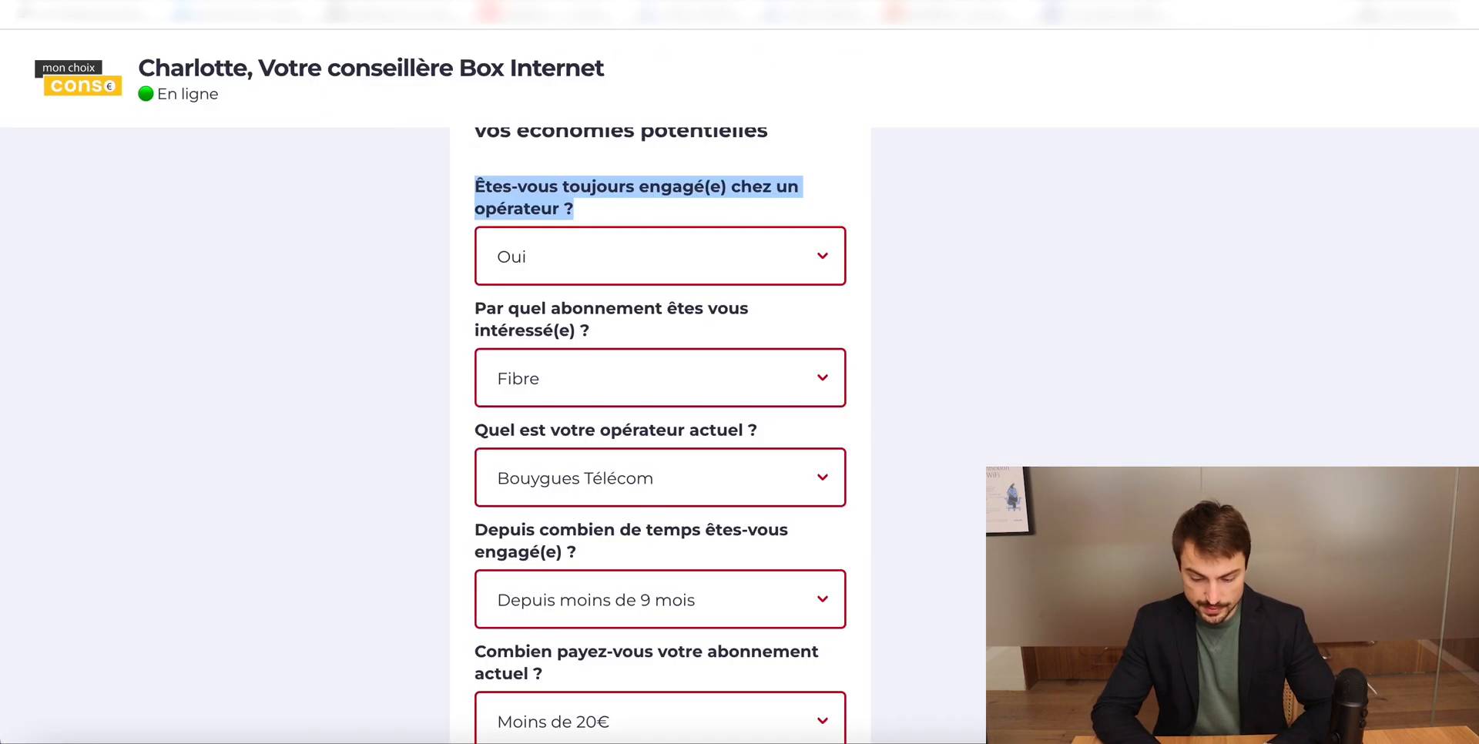
- Submit the first form in the original chatbot and examine the name, first name and postcode fields of the following form
scroll(871, 395, "down", 3)
left_click(570, 557)
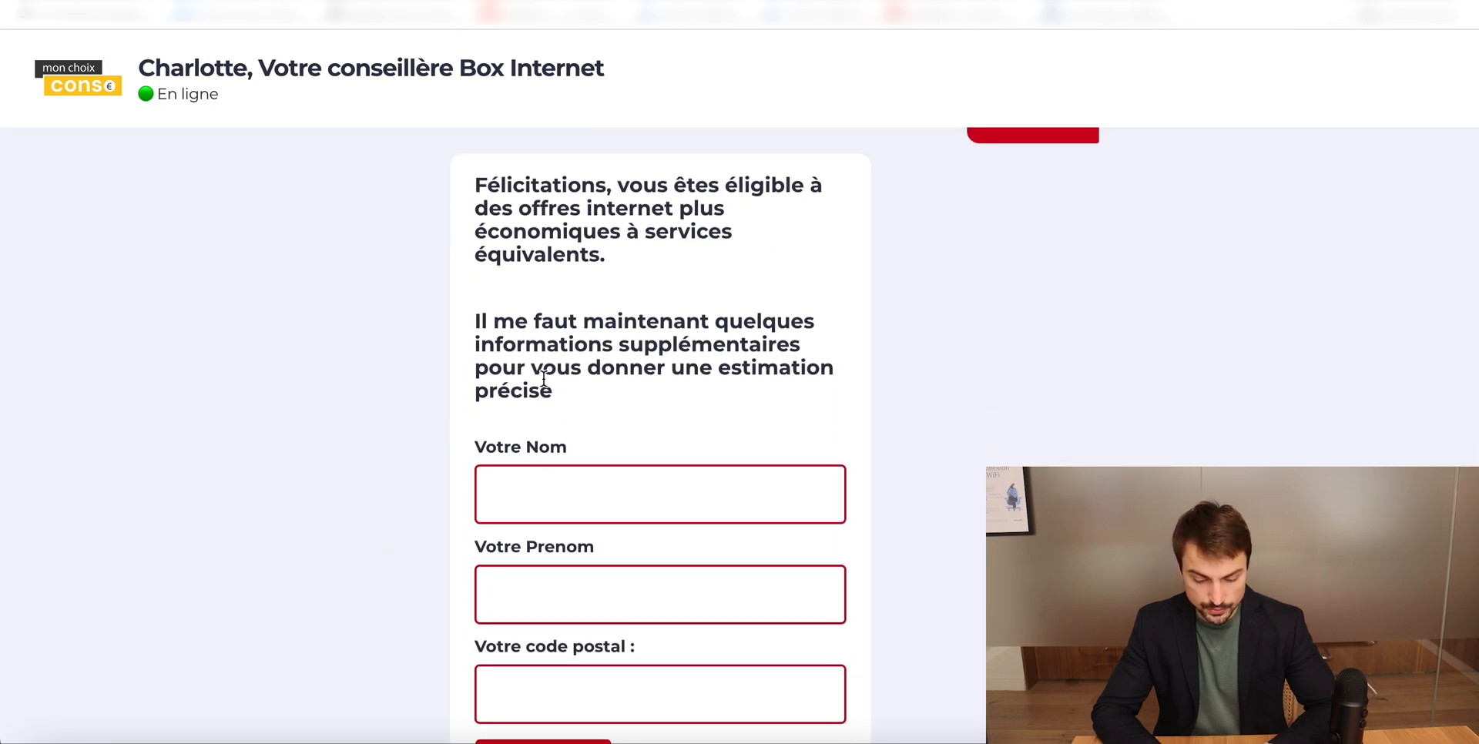
left_click(535, 504)
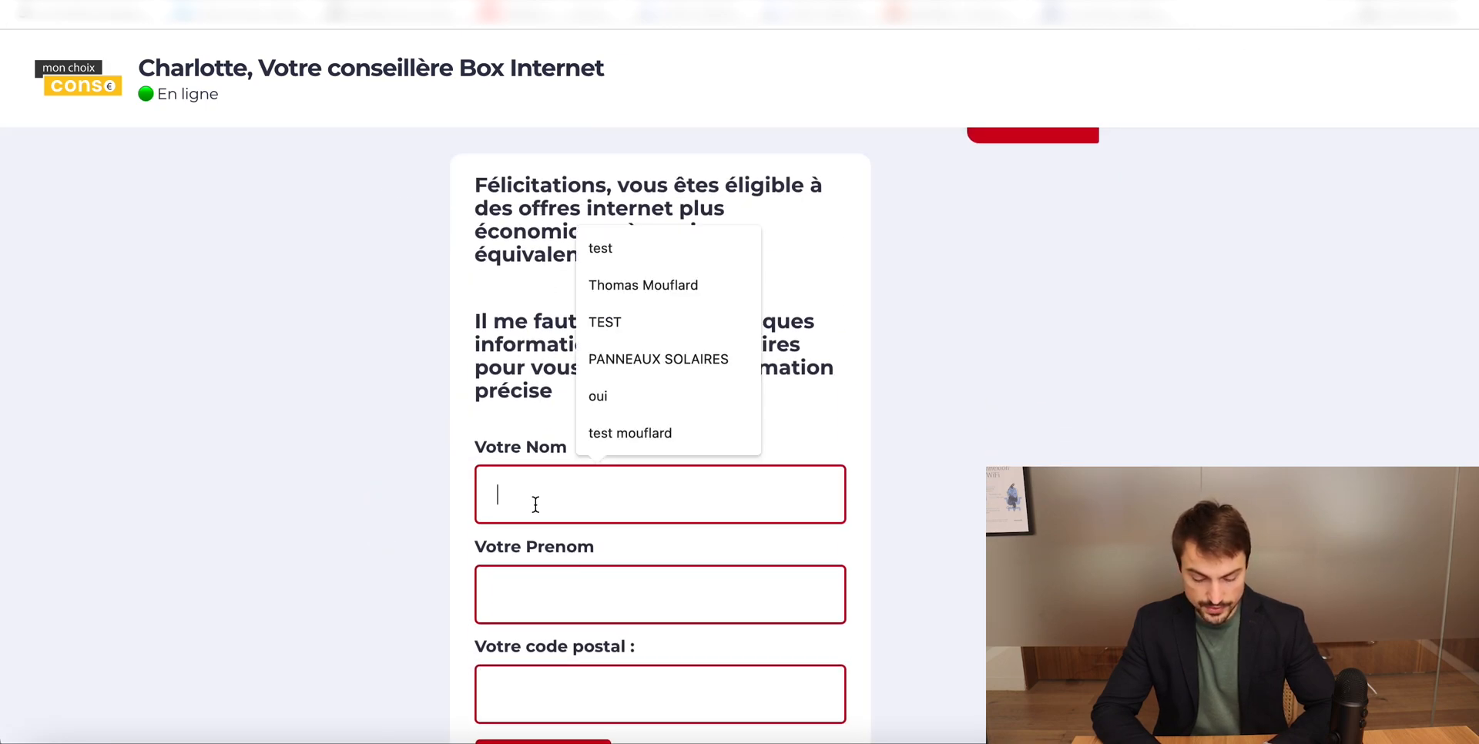
left_click(508, 451)
left_click(1082, 4)
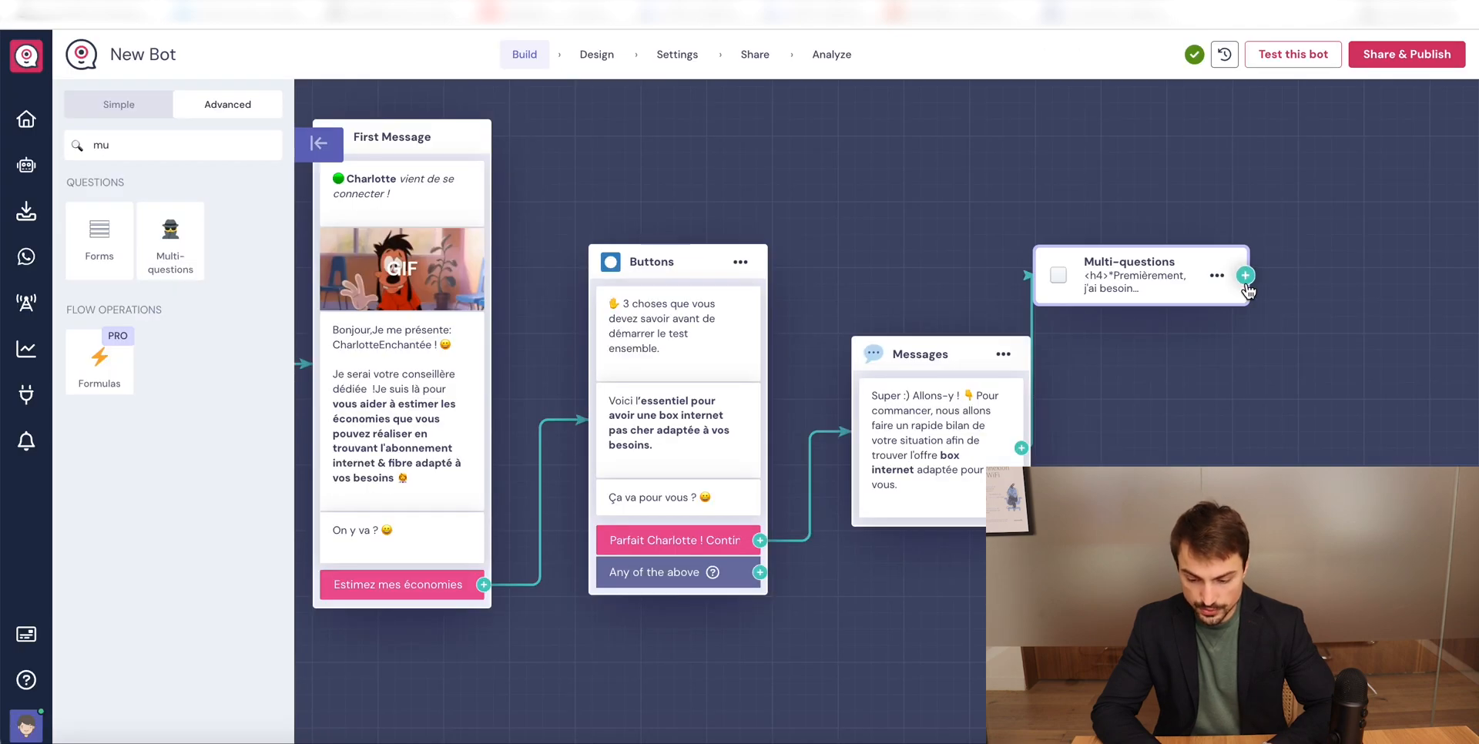
- Add a second Multi-questions block with the copied message "Félicitations, vous êtes éligible à des offres internet plus économiques à services équivalents." and a first question
double_click(170, 261)
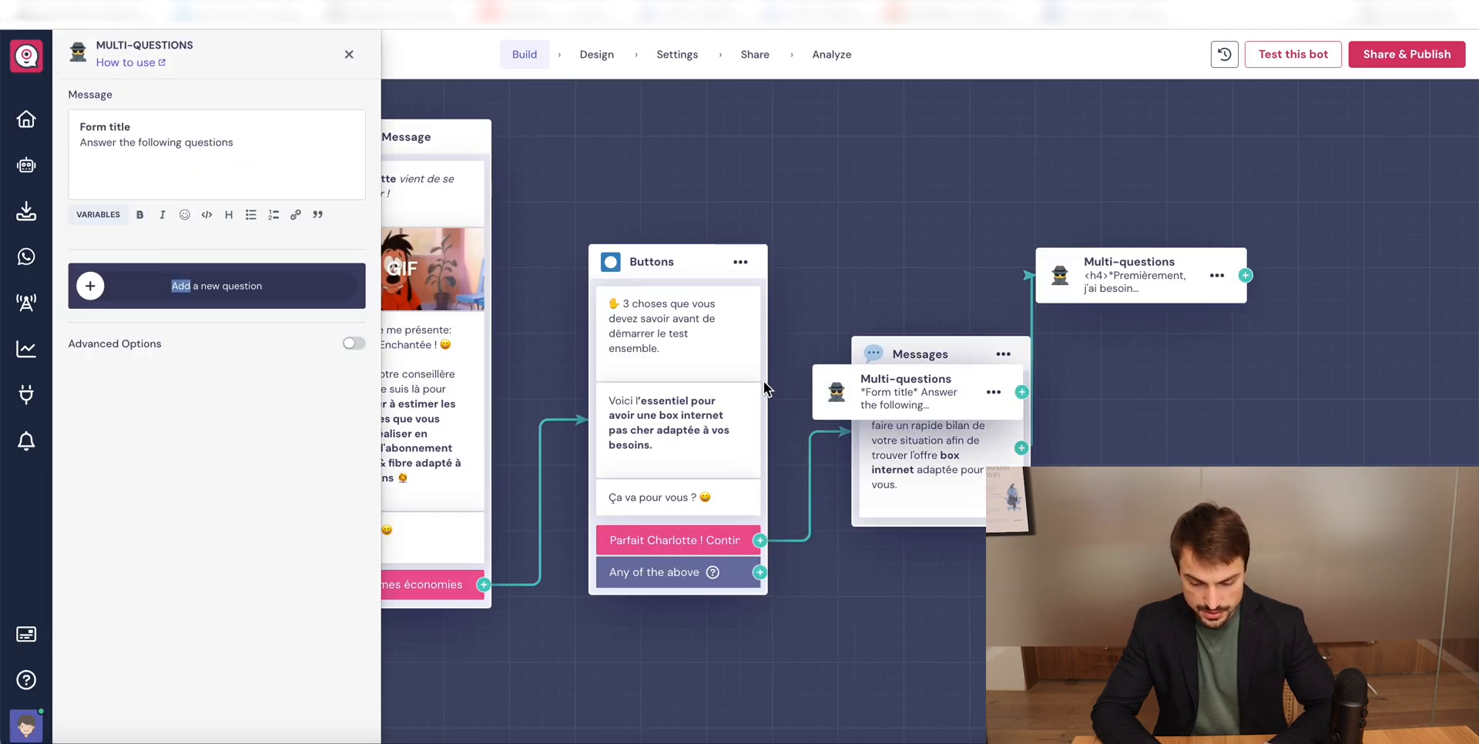
left_click(1001, 3)
triple_click(527, 207)
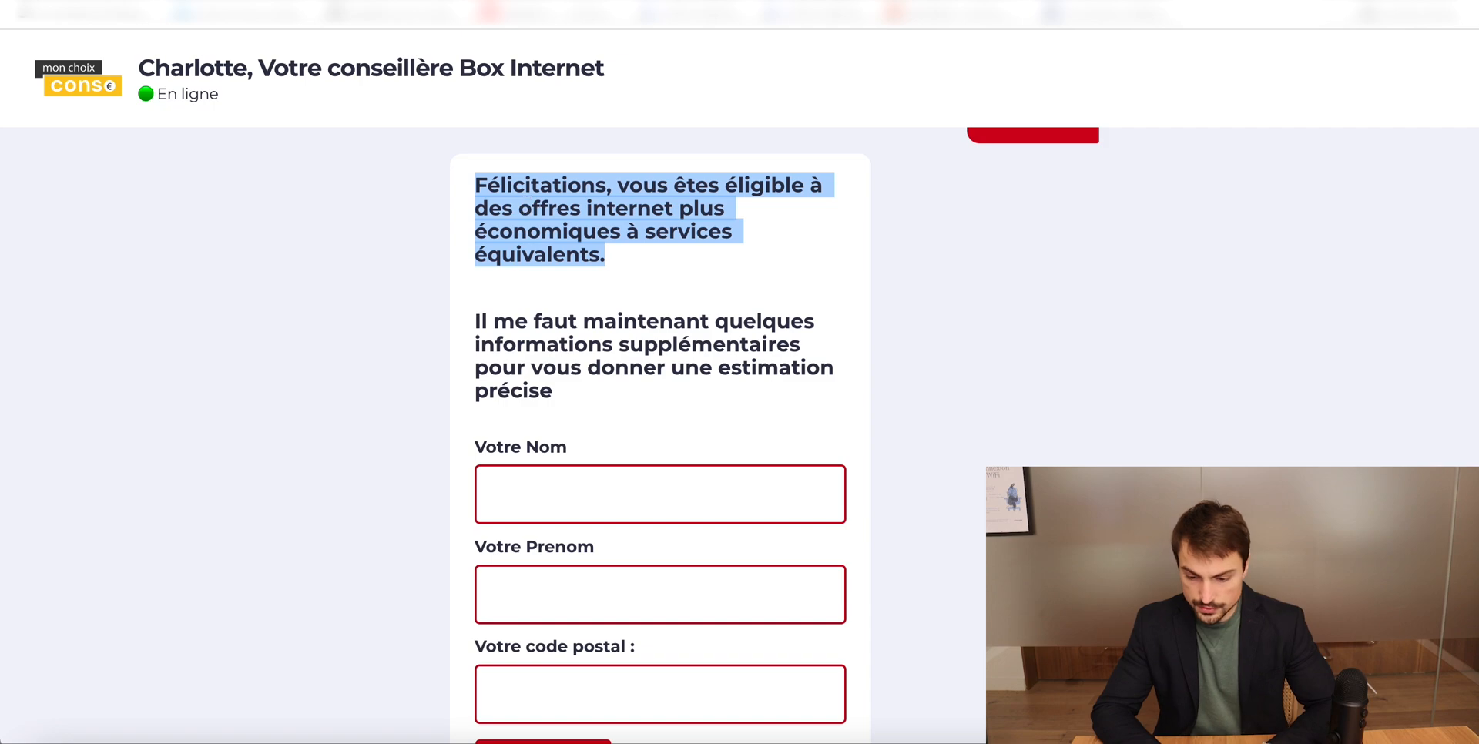
left_click(1082, 4)
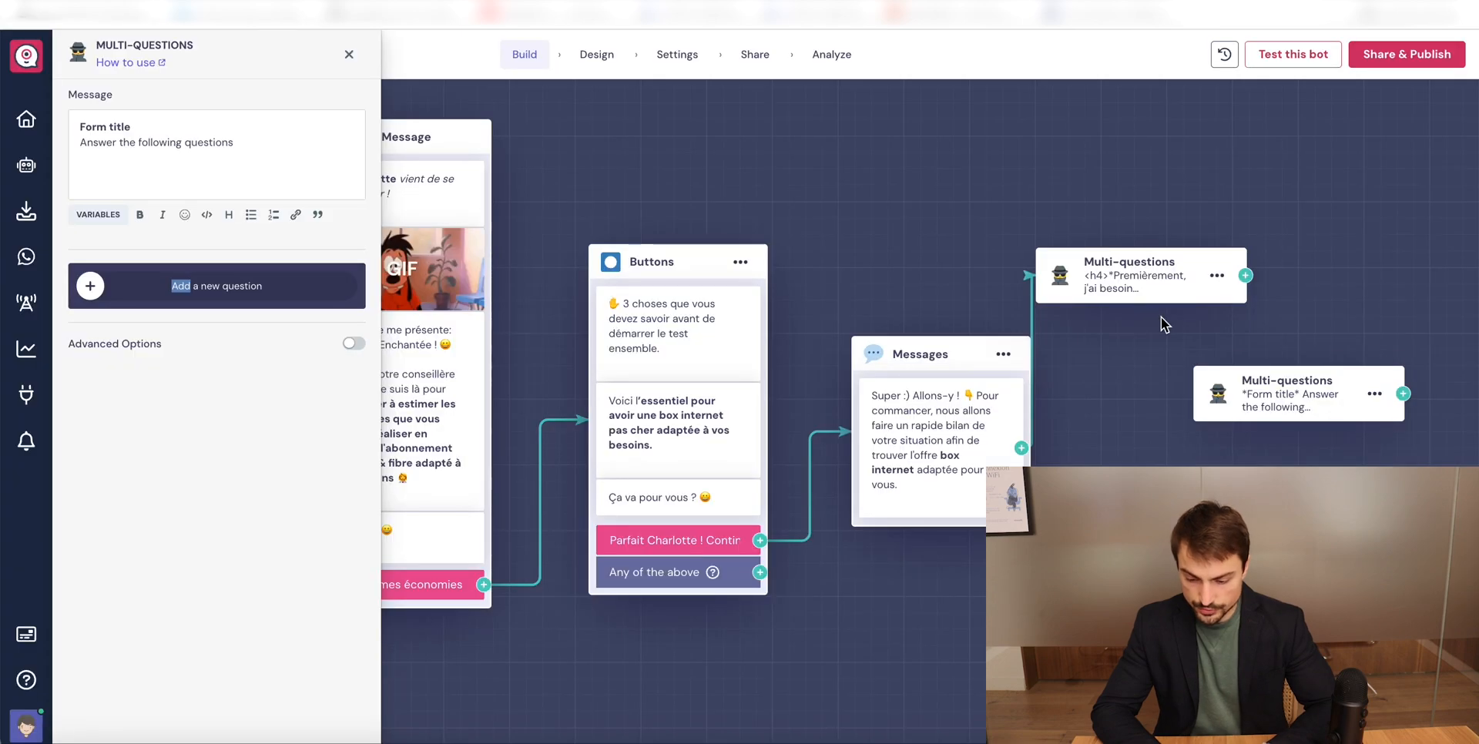
left_click(259, 150)
key("ctrl+a")
key("ctrl+v")
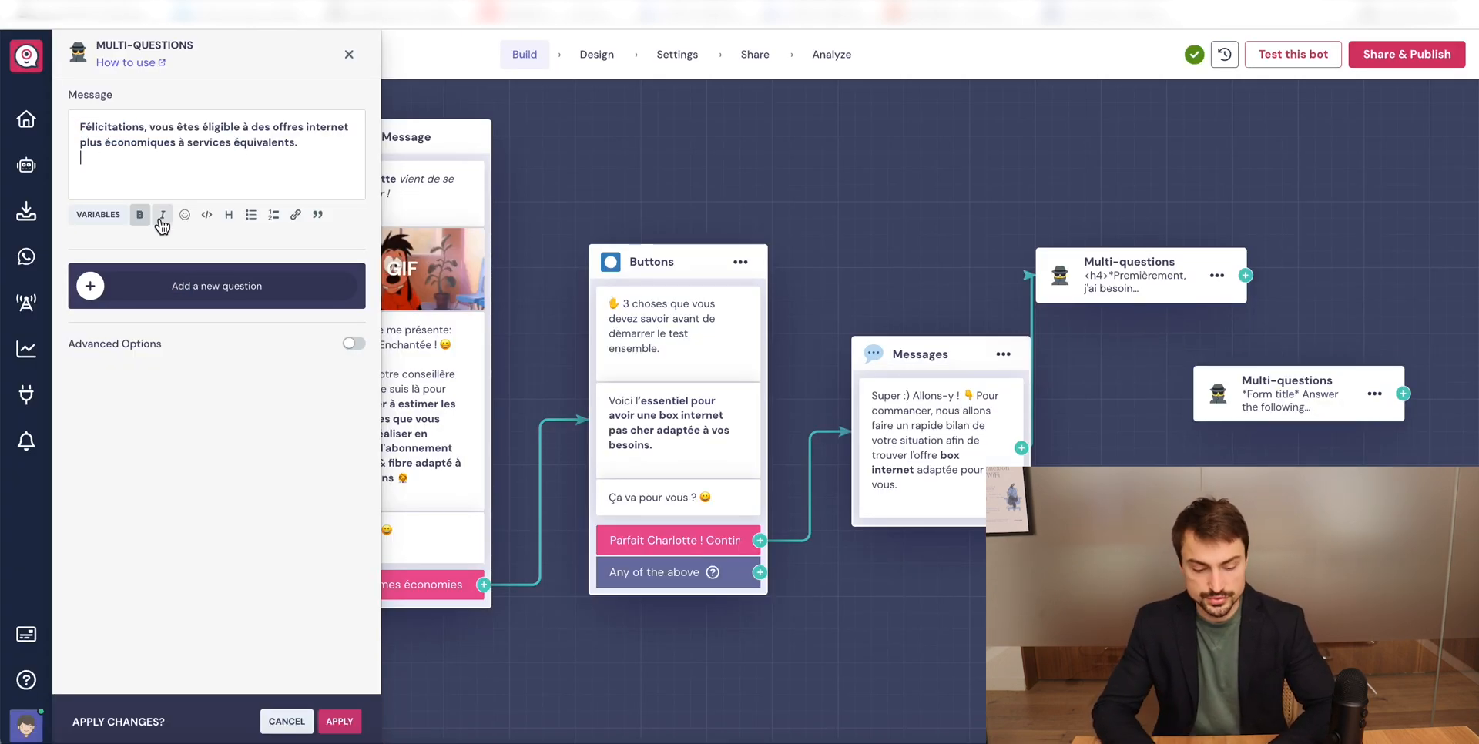
left_click(206, 290)
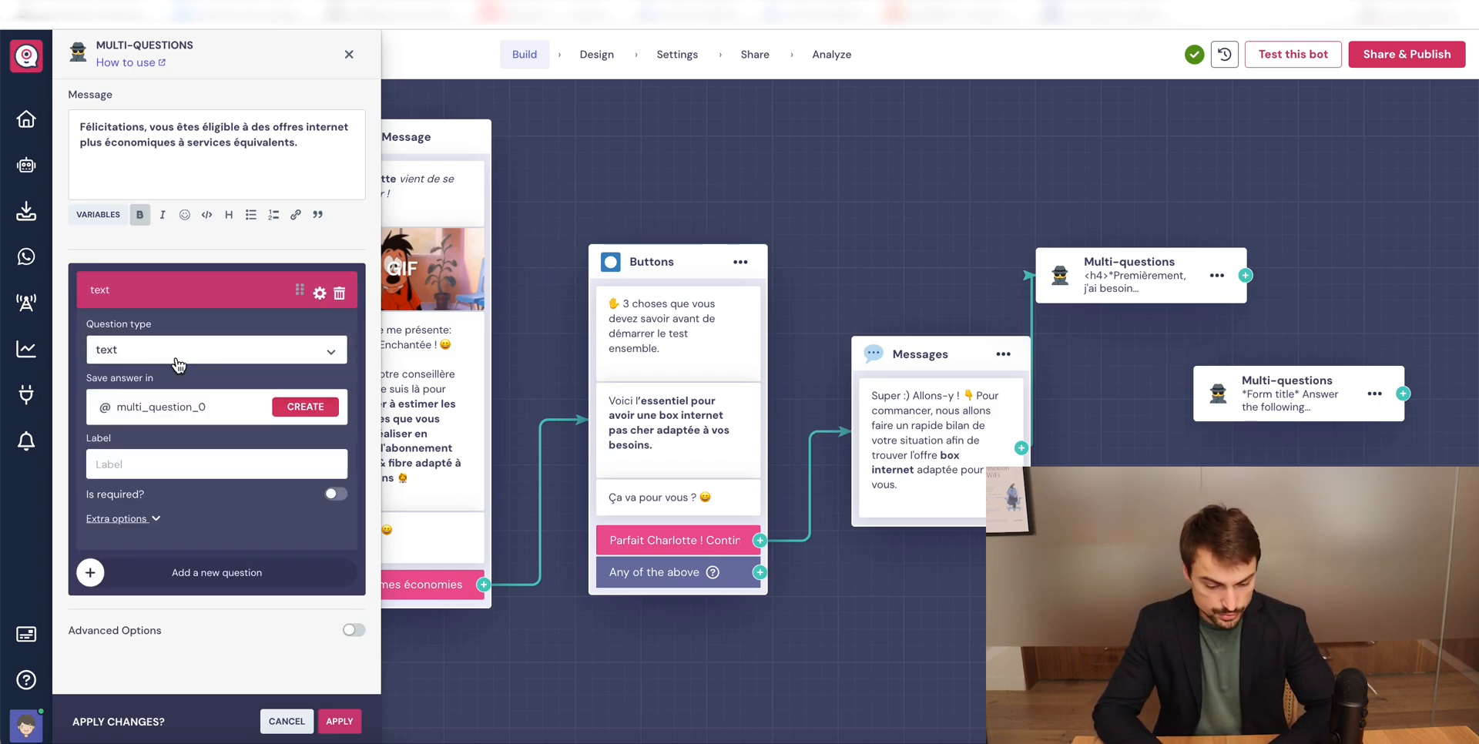
- Try the email type for the new question and switch it back to text
left_click(150, 398)
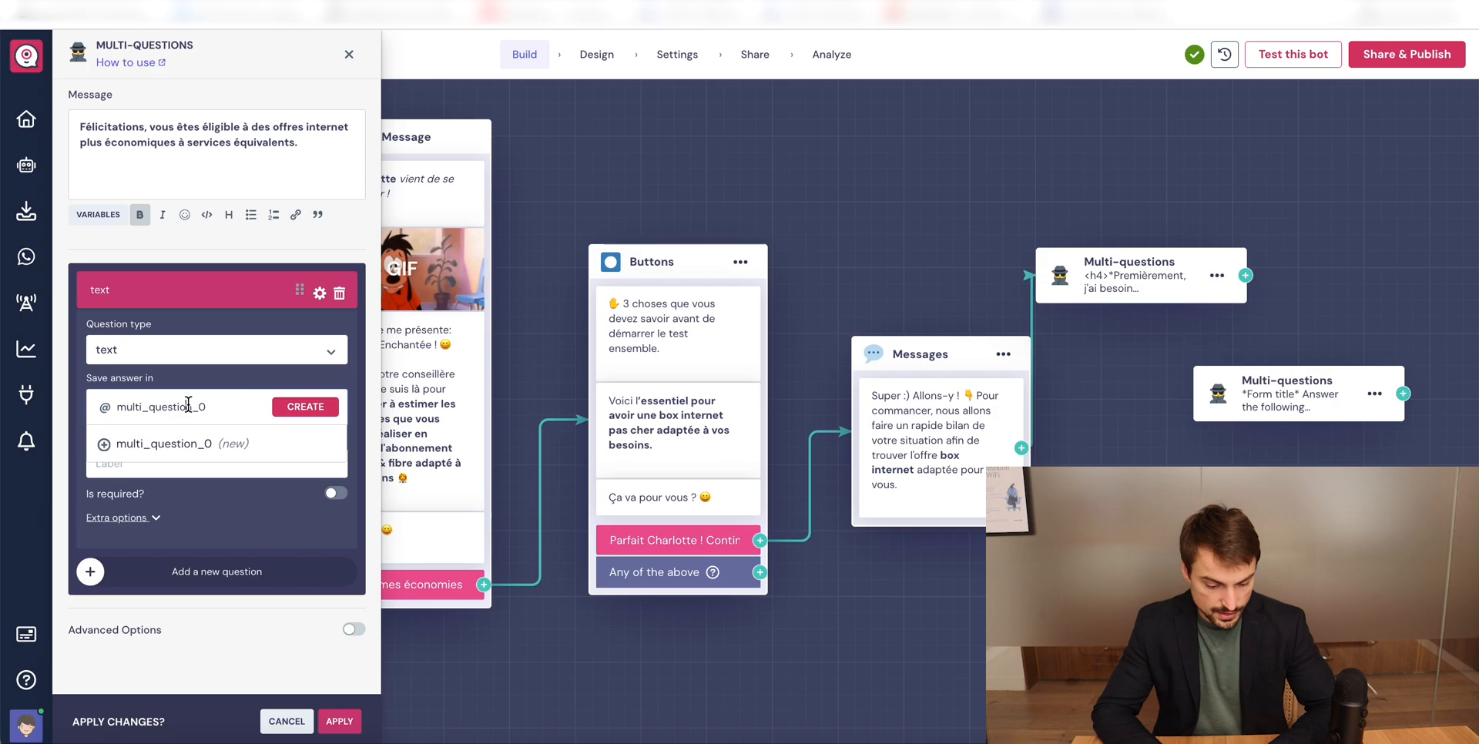
left_click(193, 537)
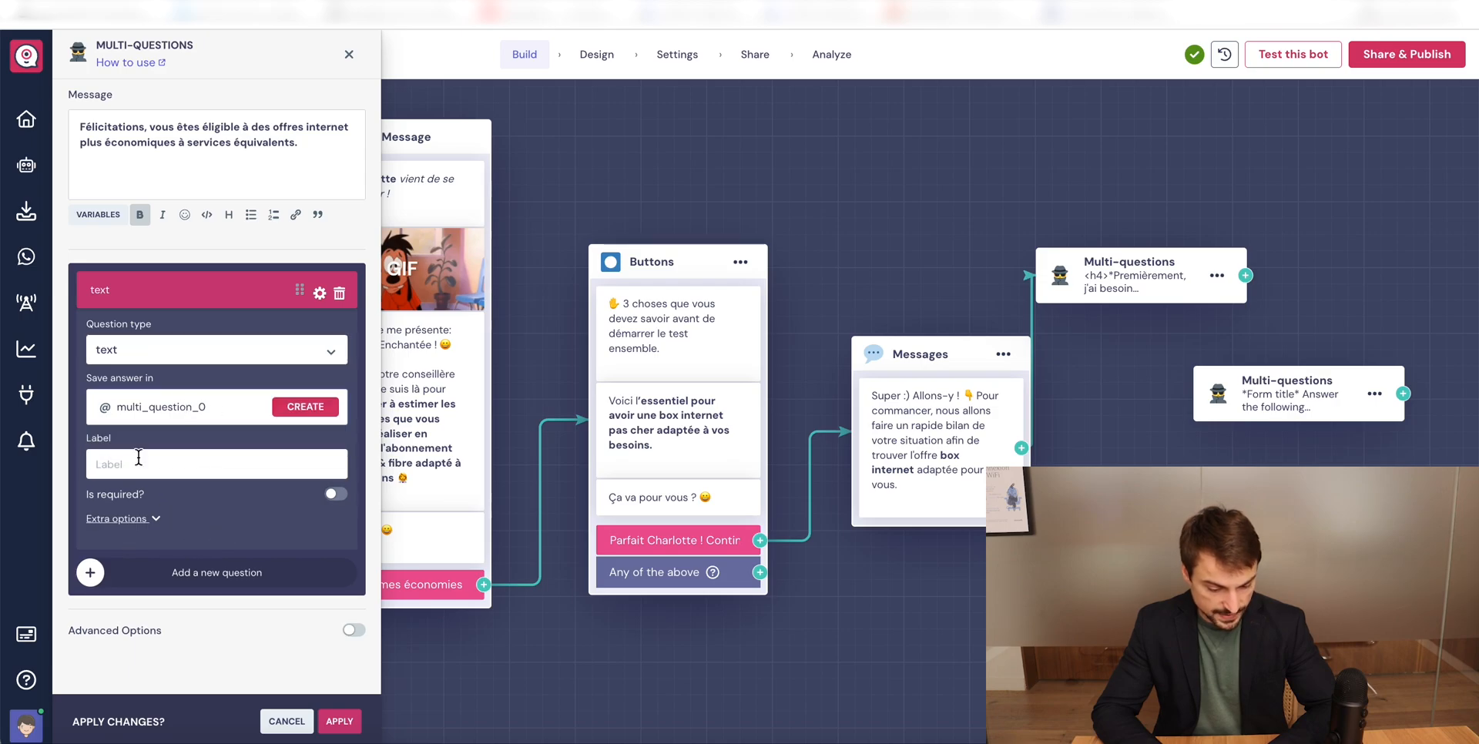
left_click(159, 351)
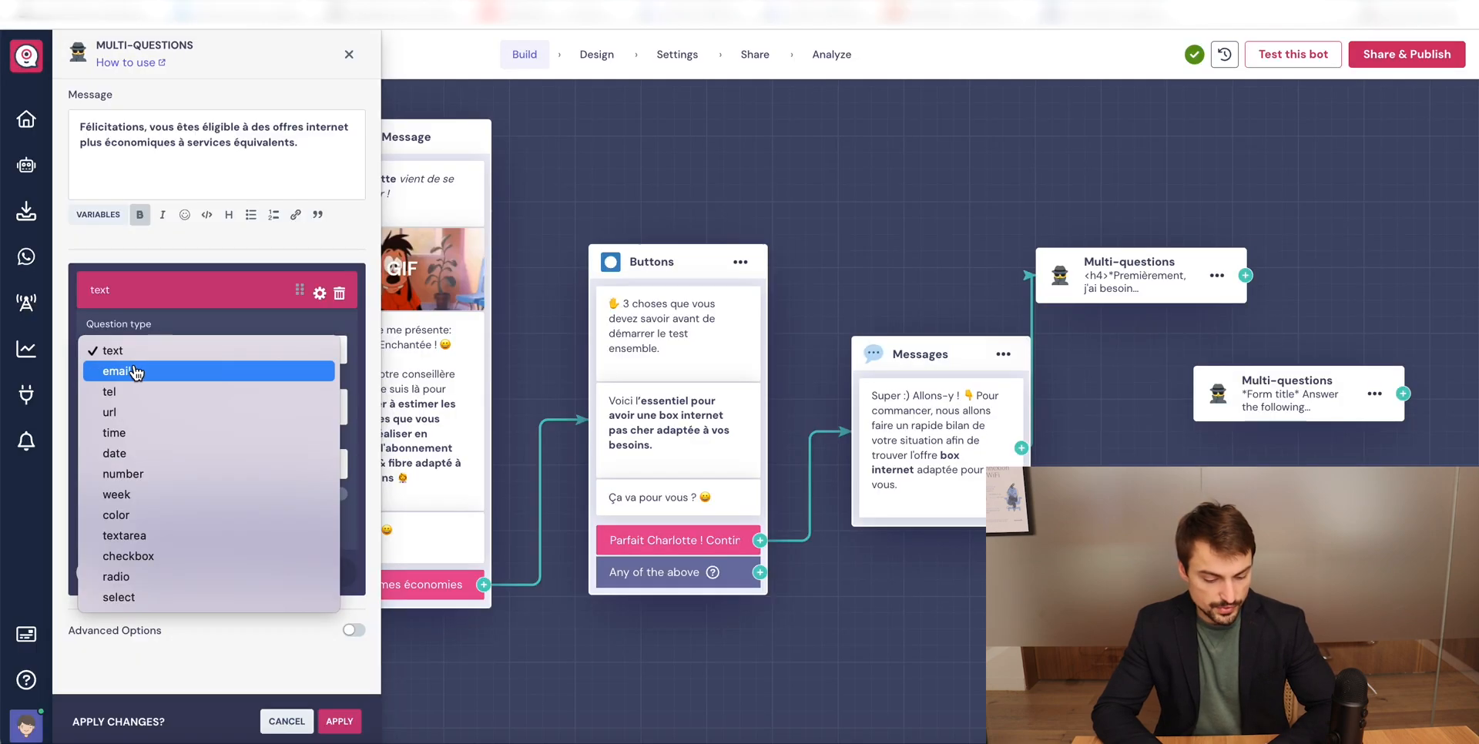
left_click(180, 371)
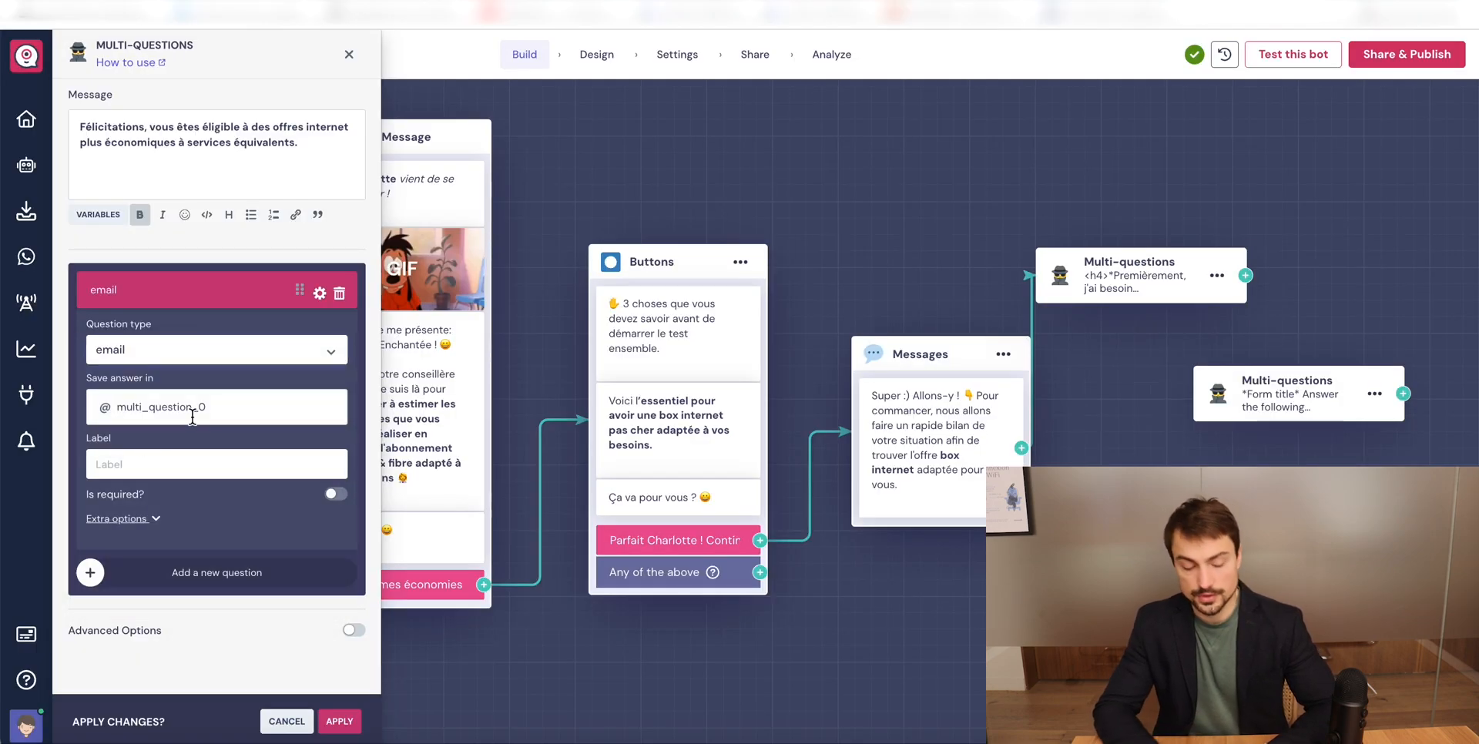
left_click(185, 353)
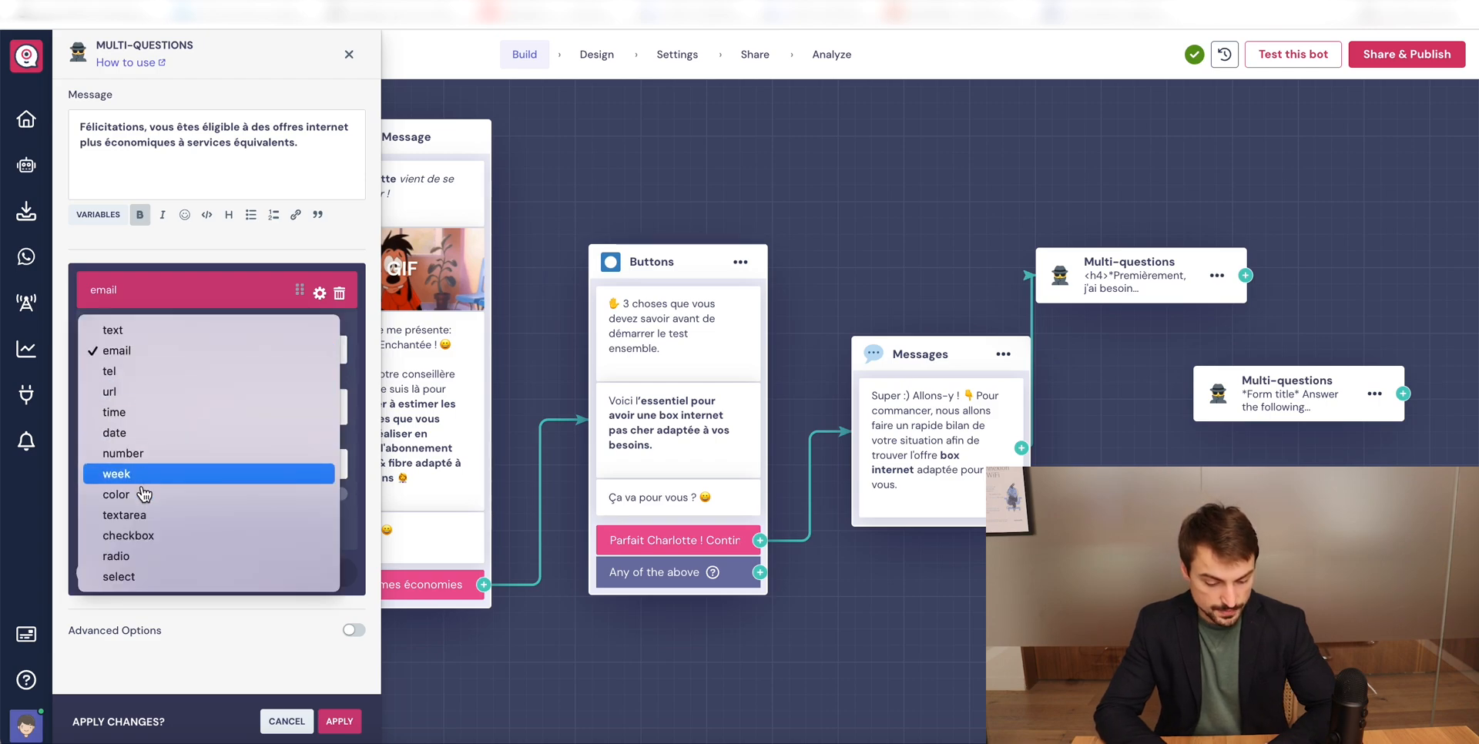
left_click(127, 330)
- Label the text question "Votre Nom" and make it required
left_click(141, 413)
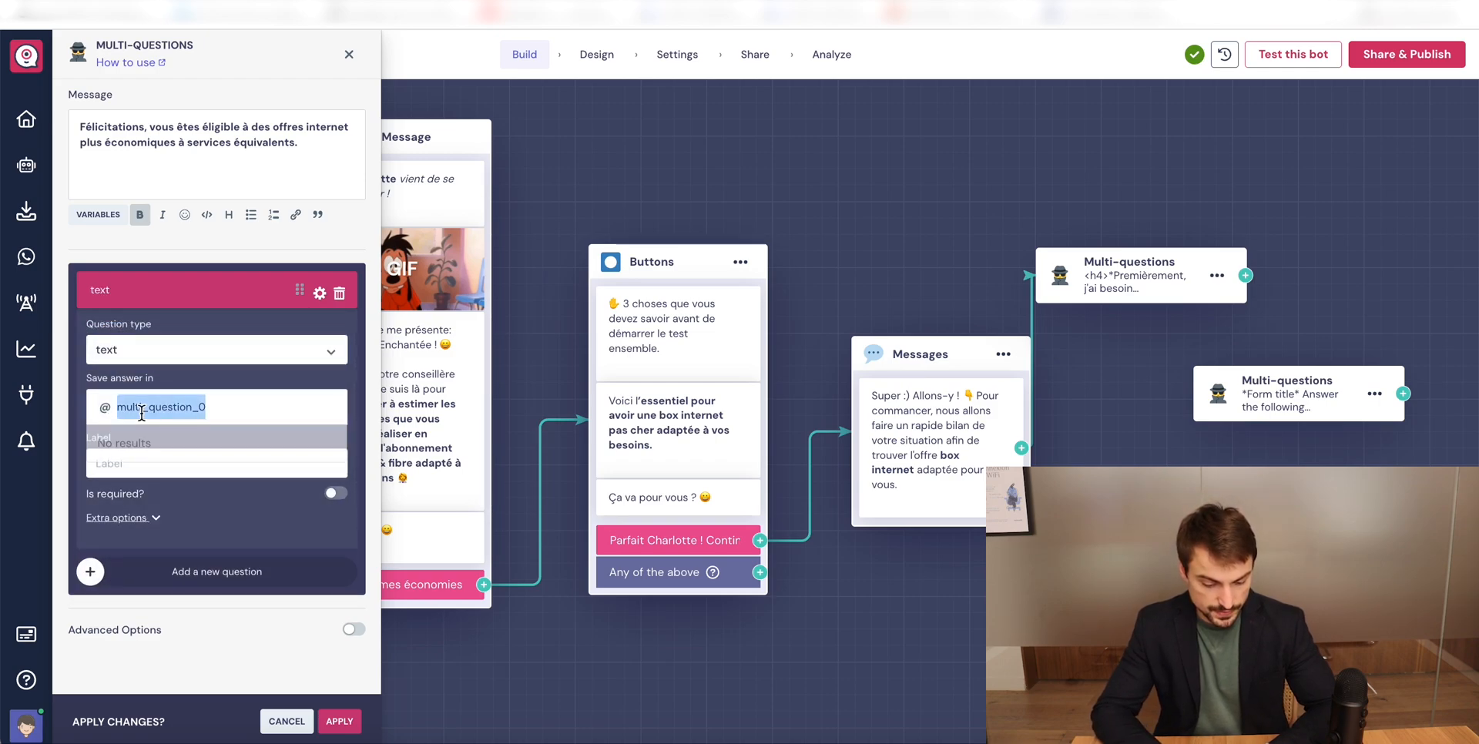
left_click(178, 506)
key("ctrl+a")
type("Votre Nom")
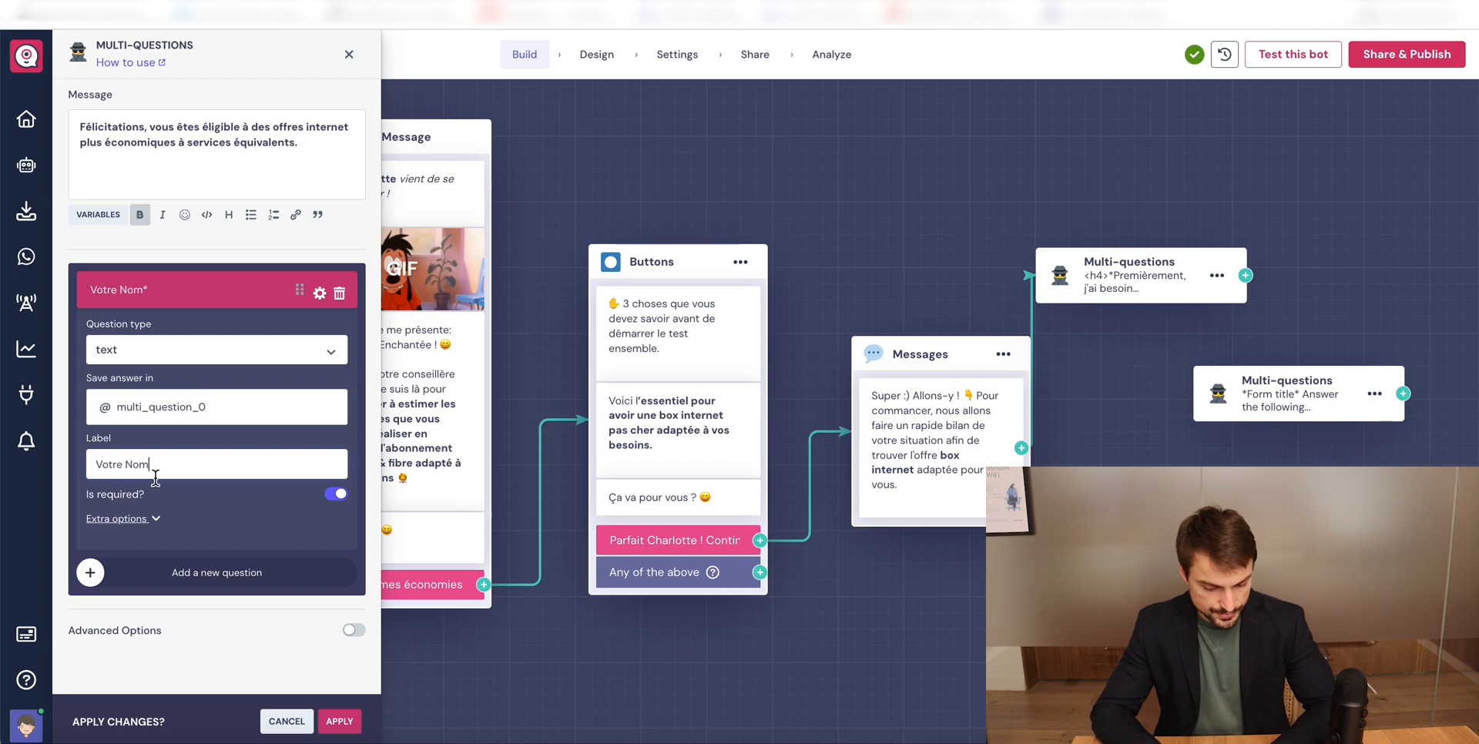
- Save the "Votre Nom" answer in the Name lead data variable
left_click(121, 402)
key("BackSpace")
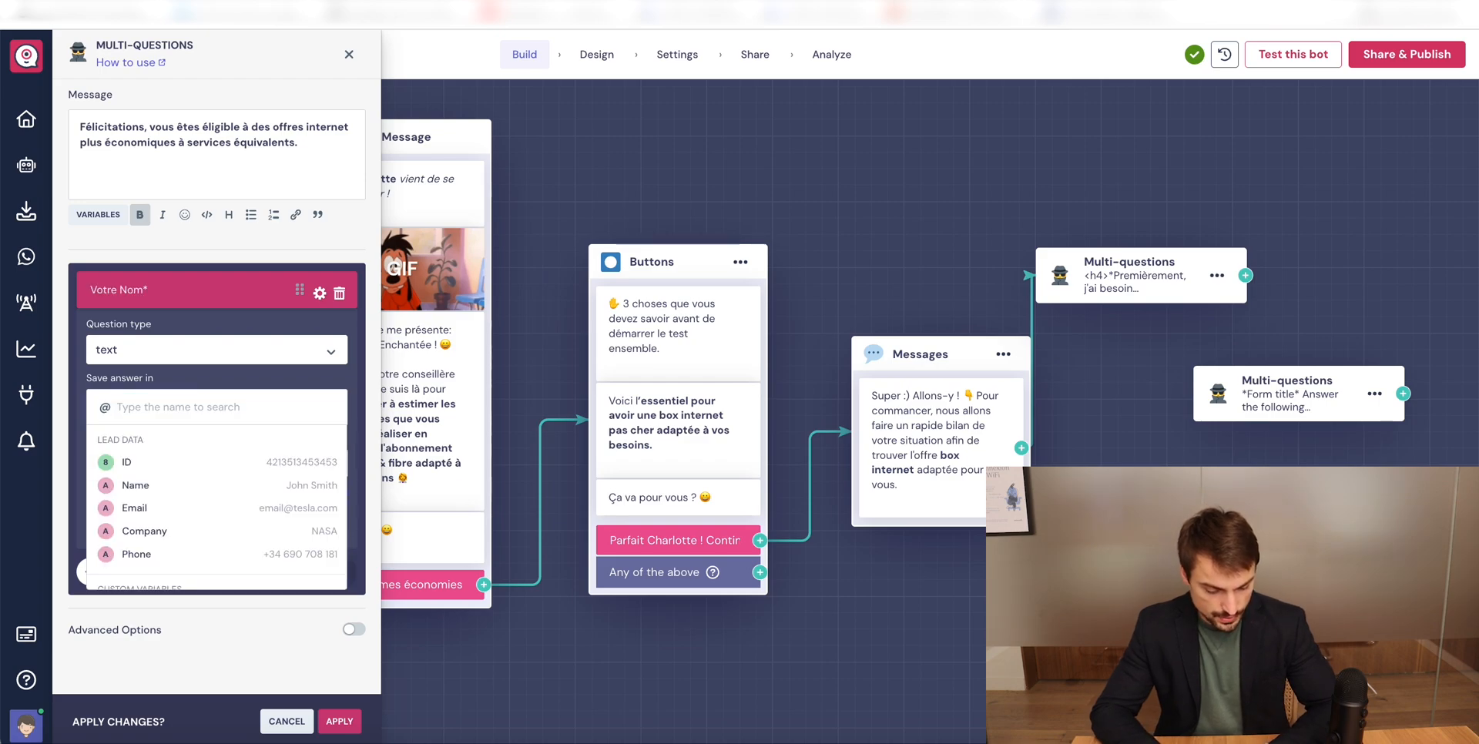
left_click(138, 484)
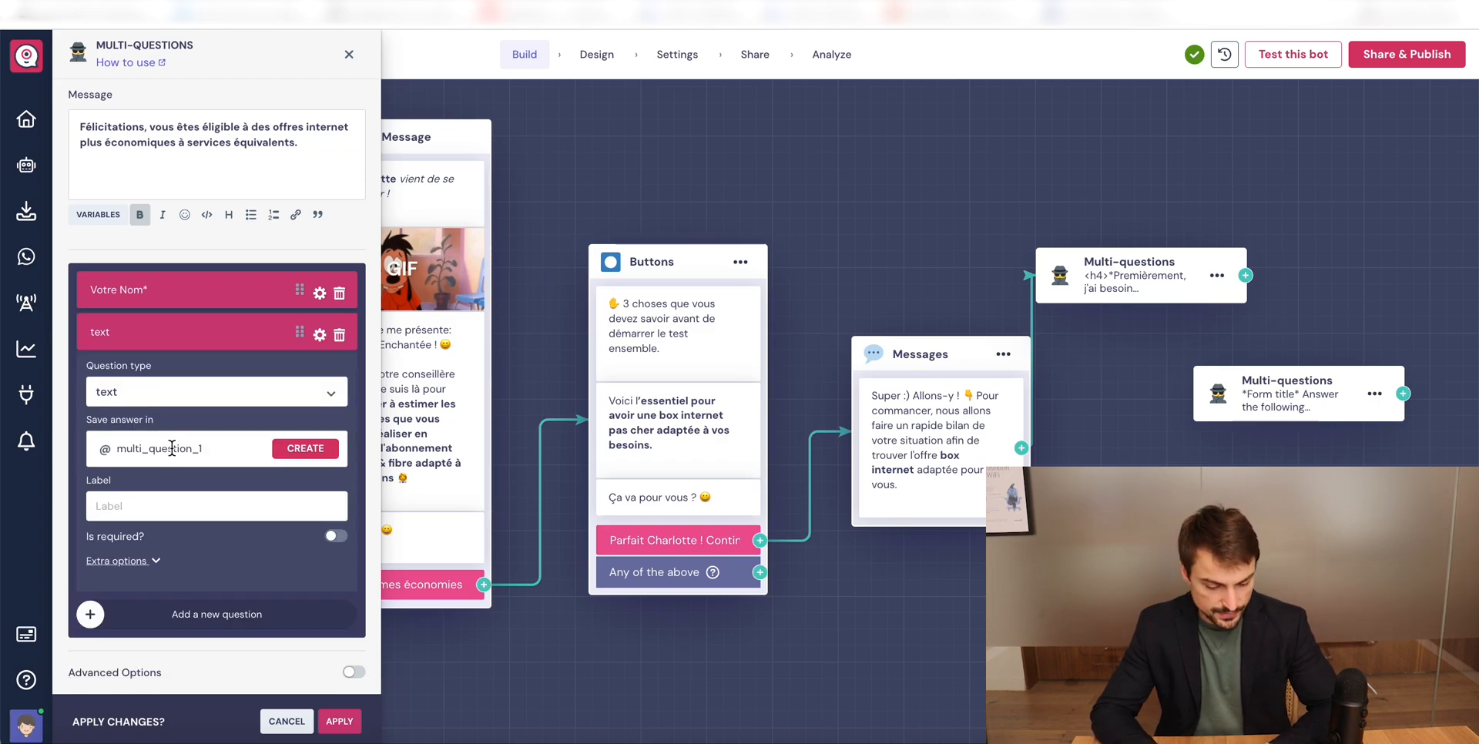
- Create a variable named civilite to store the answer of the form's second question
left_click(214, 450)
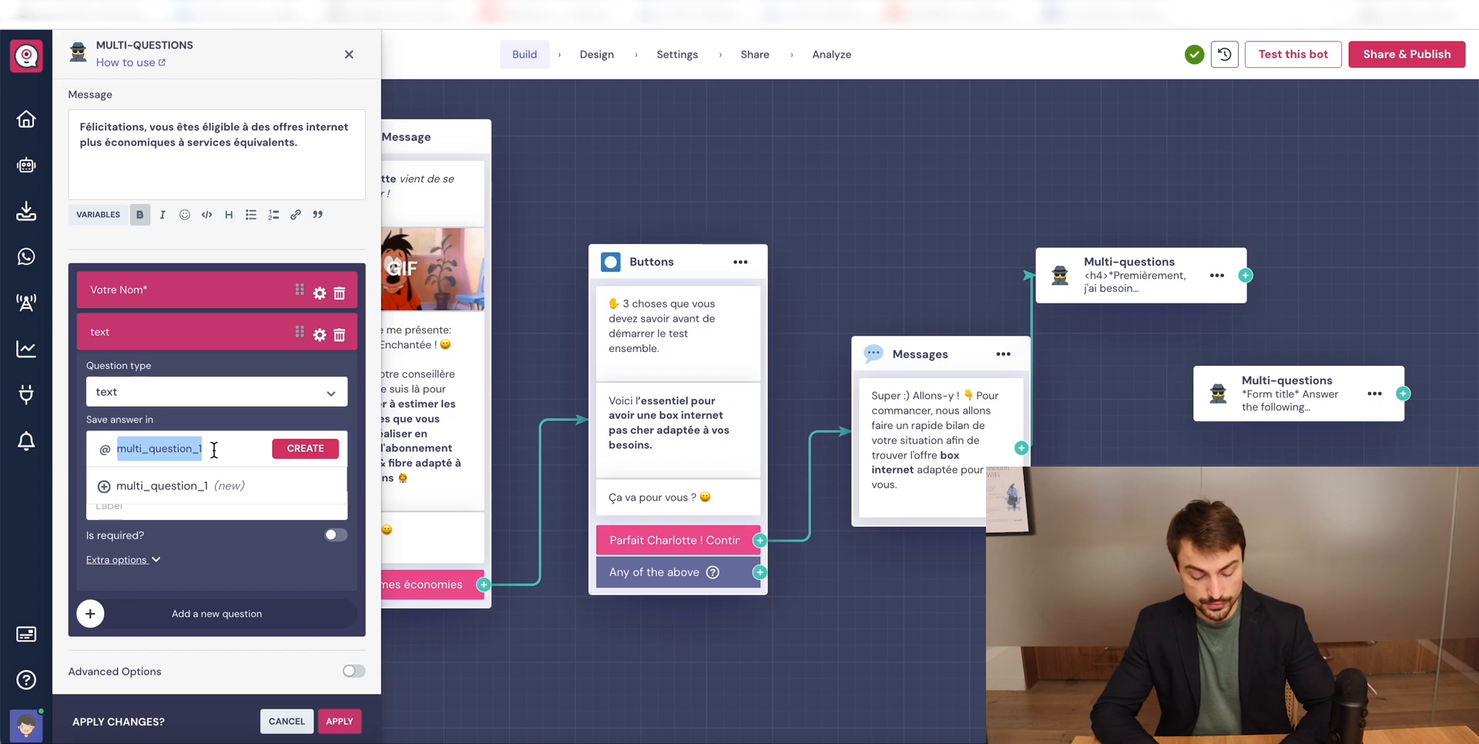
type("ci")
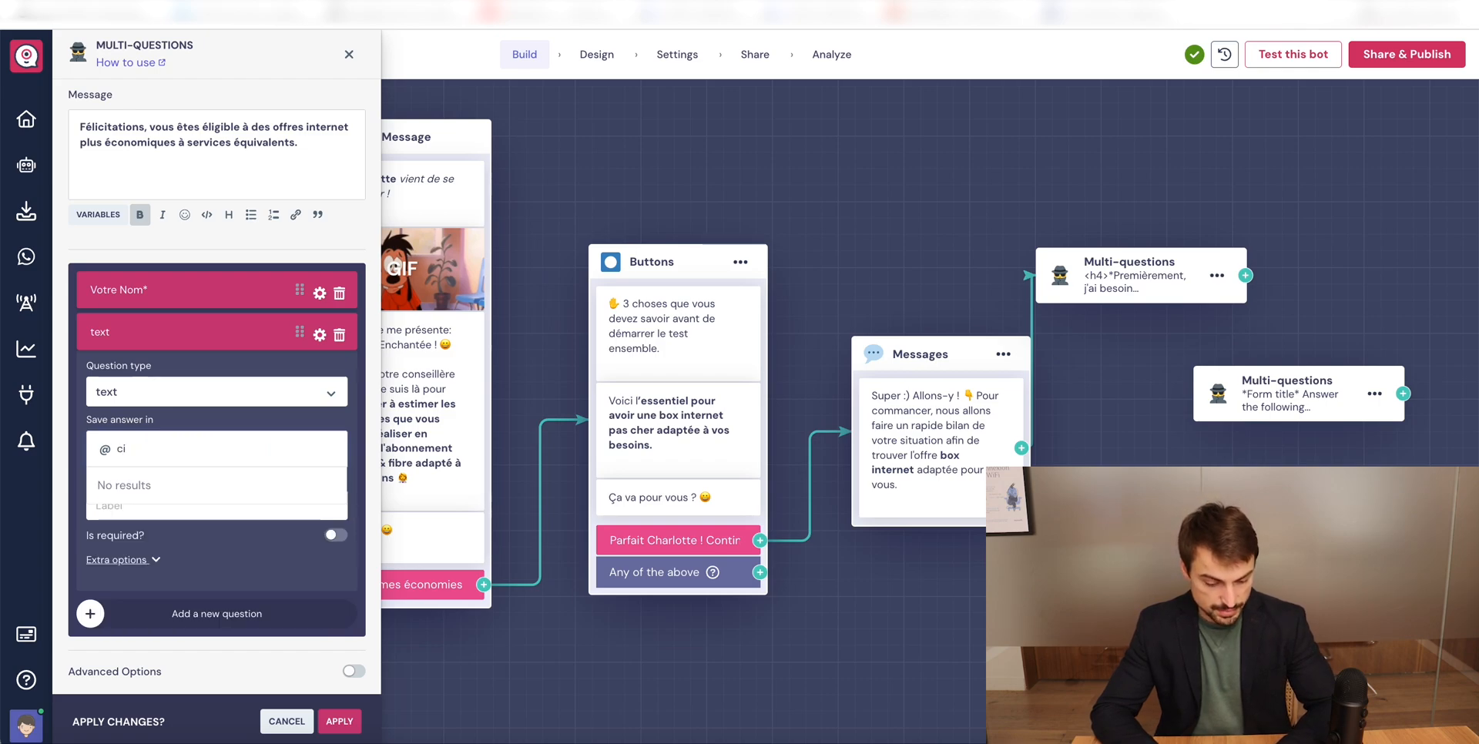
type("vilite")
left_click(297, 449)
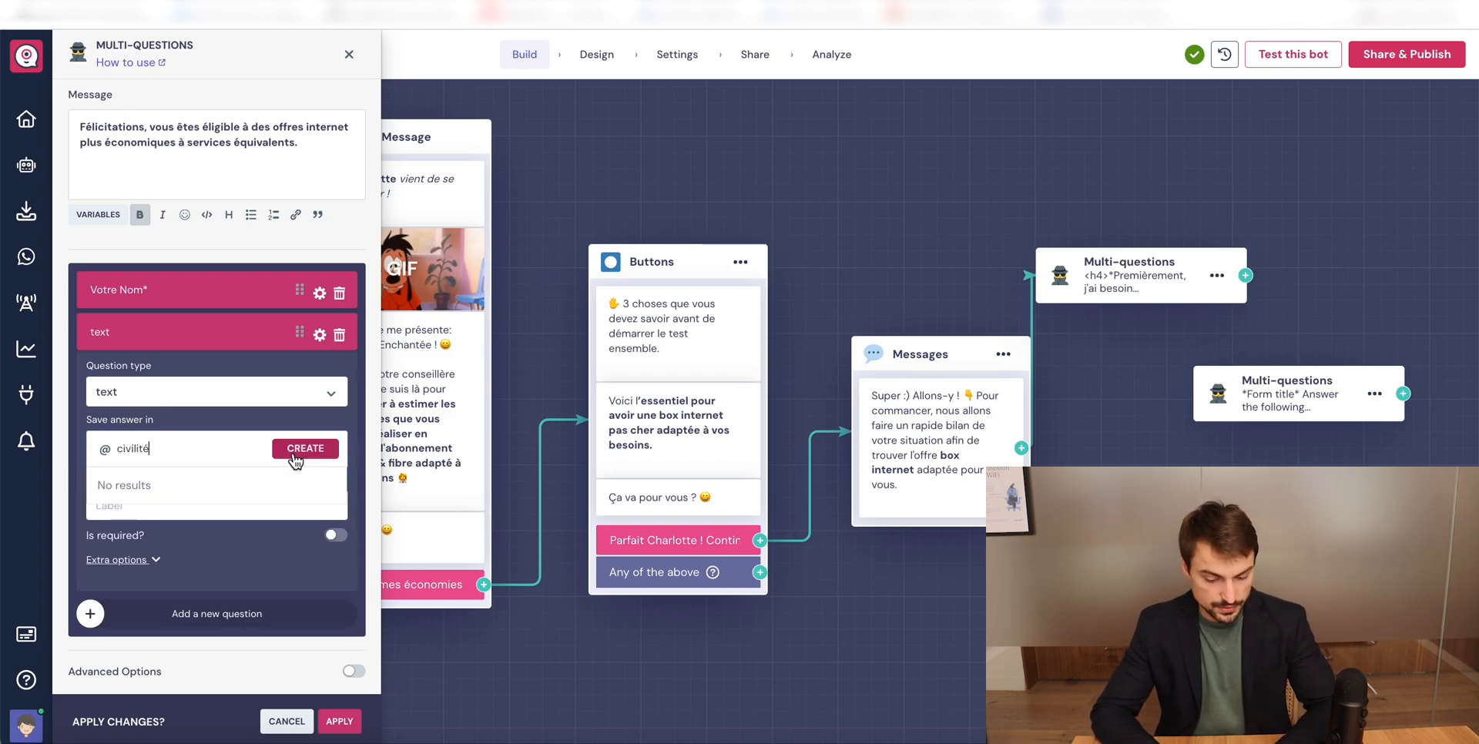
- Label the second question "Civilité" and apply the changes to the Multi-questions block
left_click(284, 513)
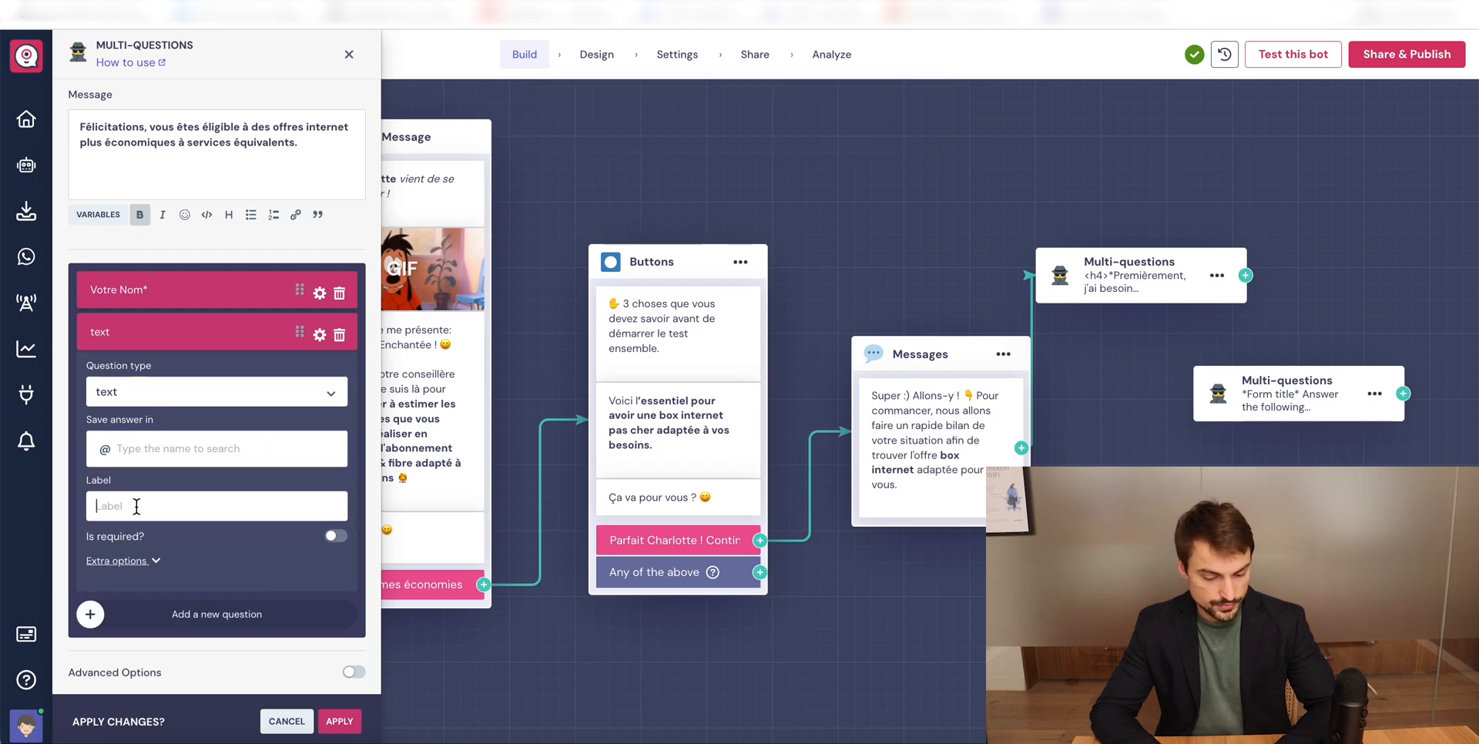
type("Ci")
type("vilité")
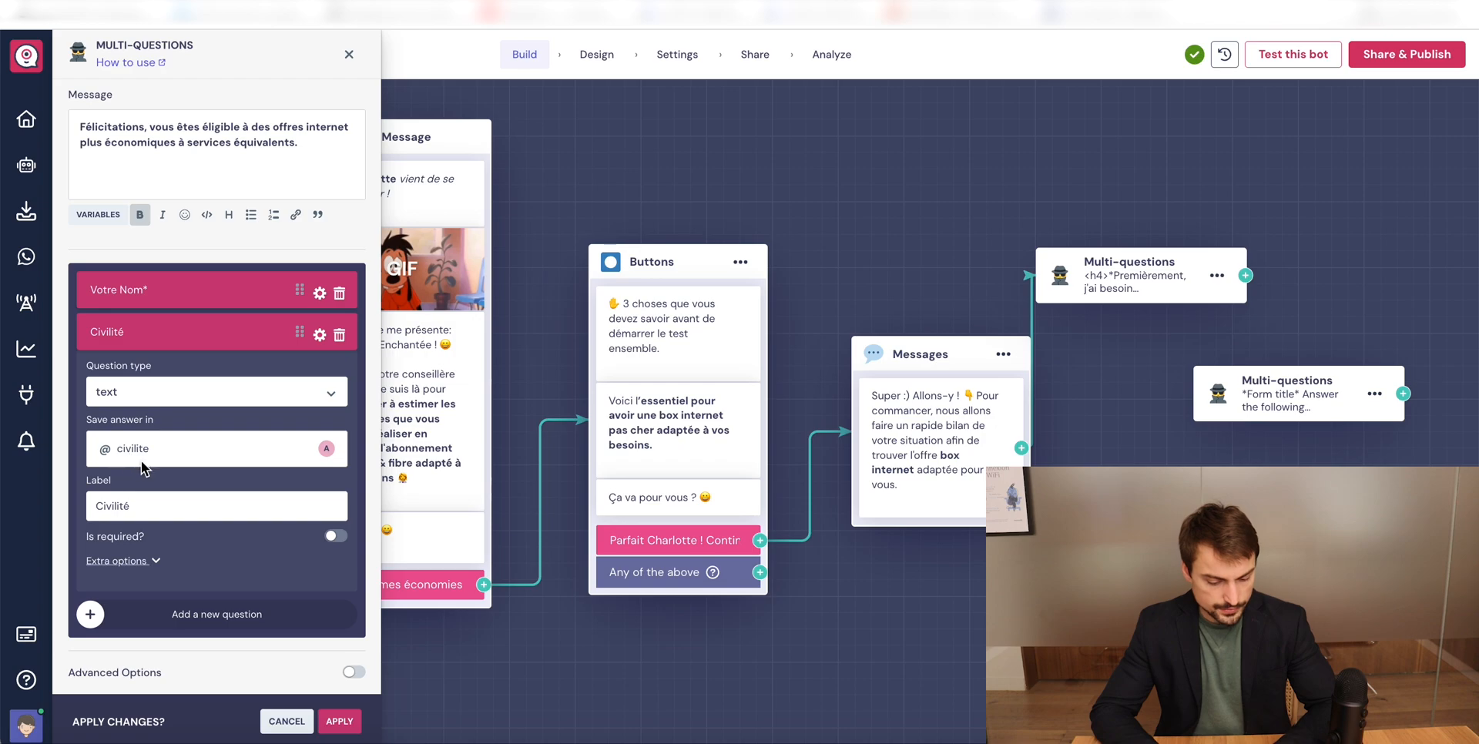
double_click(133, 450)
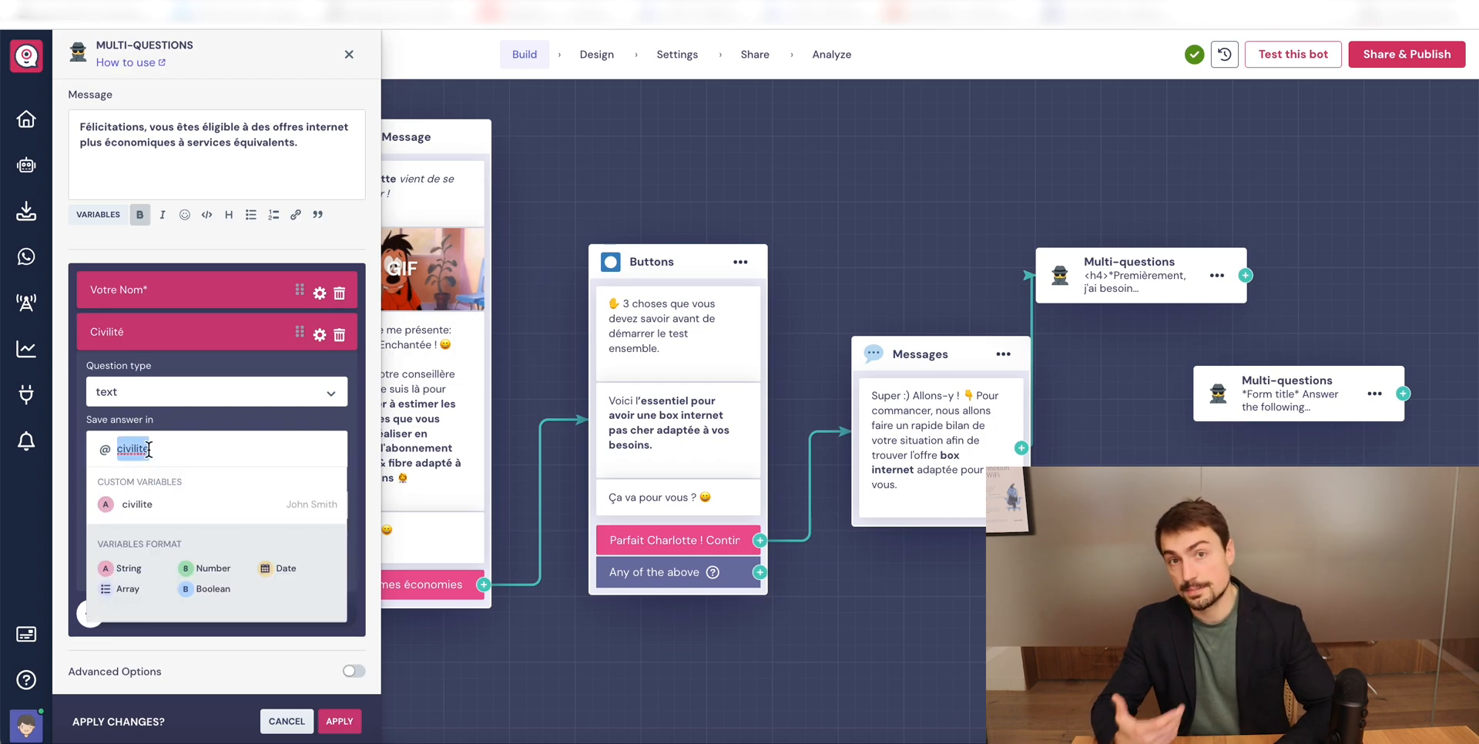
left_click(189, 425)
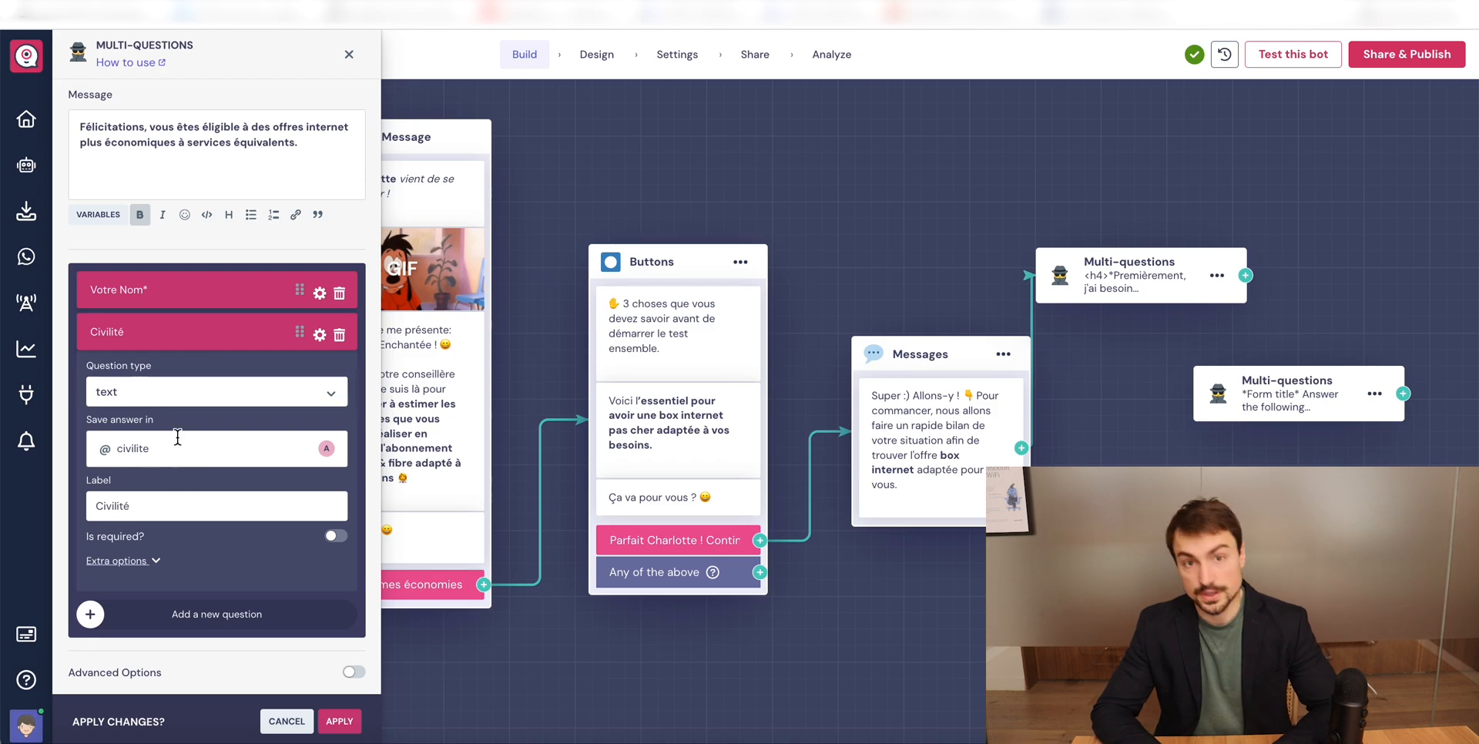
left_click(344, 721)
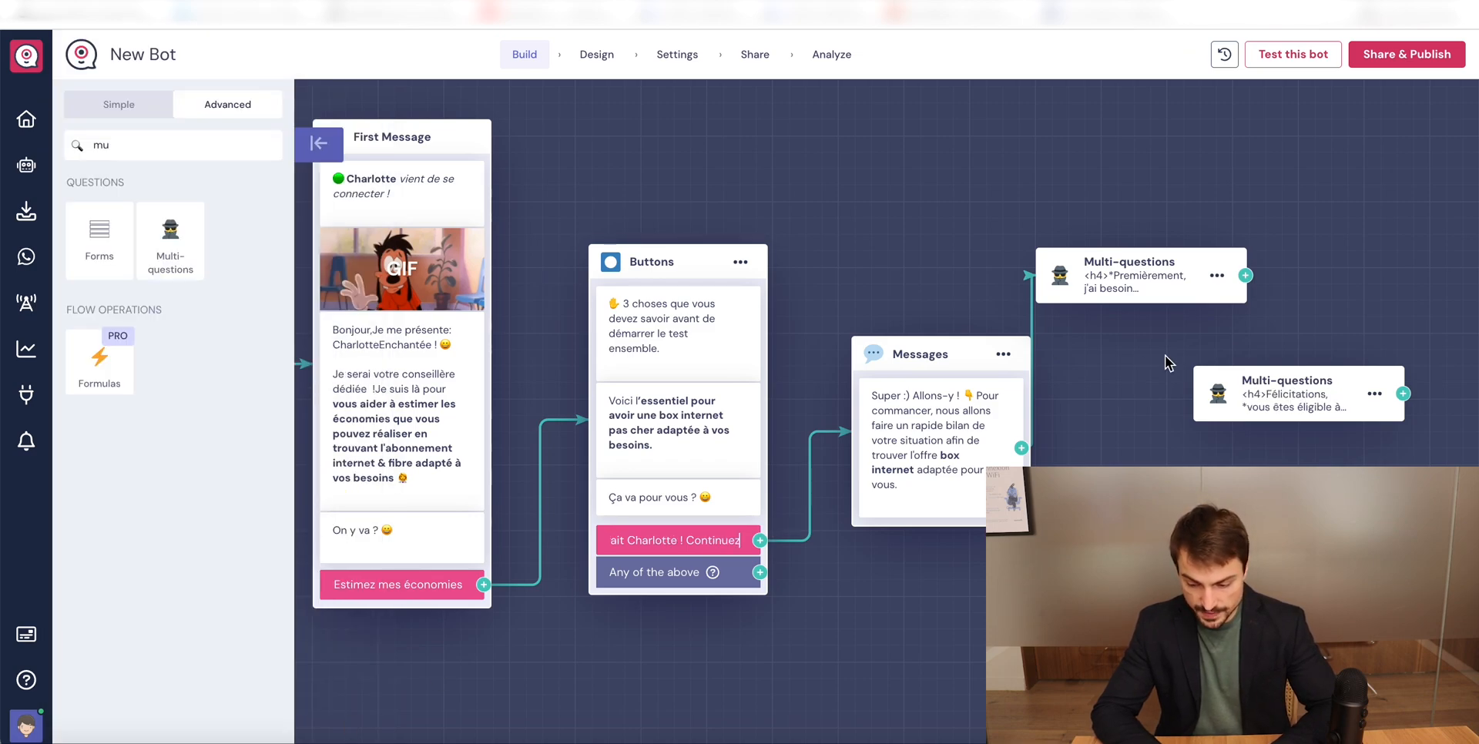
- Connect the output of the "Premièrement" Multi-questions block to the "Félicitations" Multi-questions block
left_click_drag(1245, 275, 1173, 416)
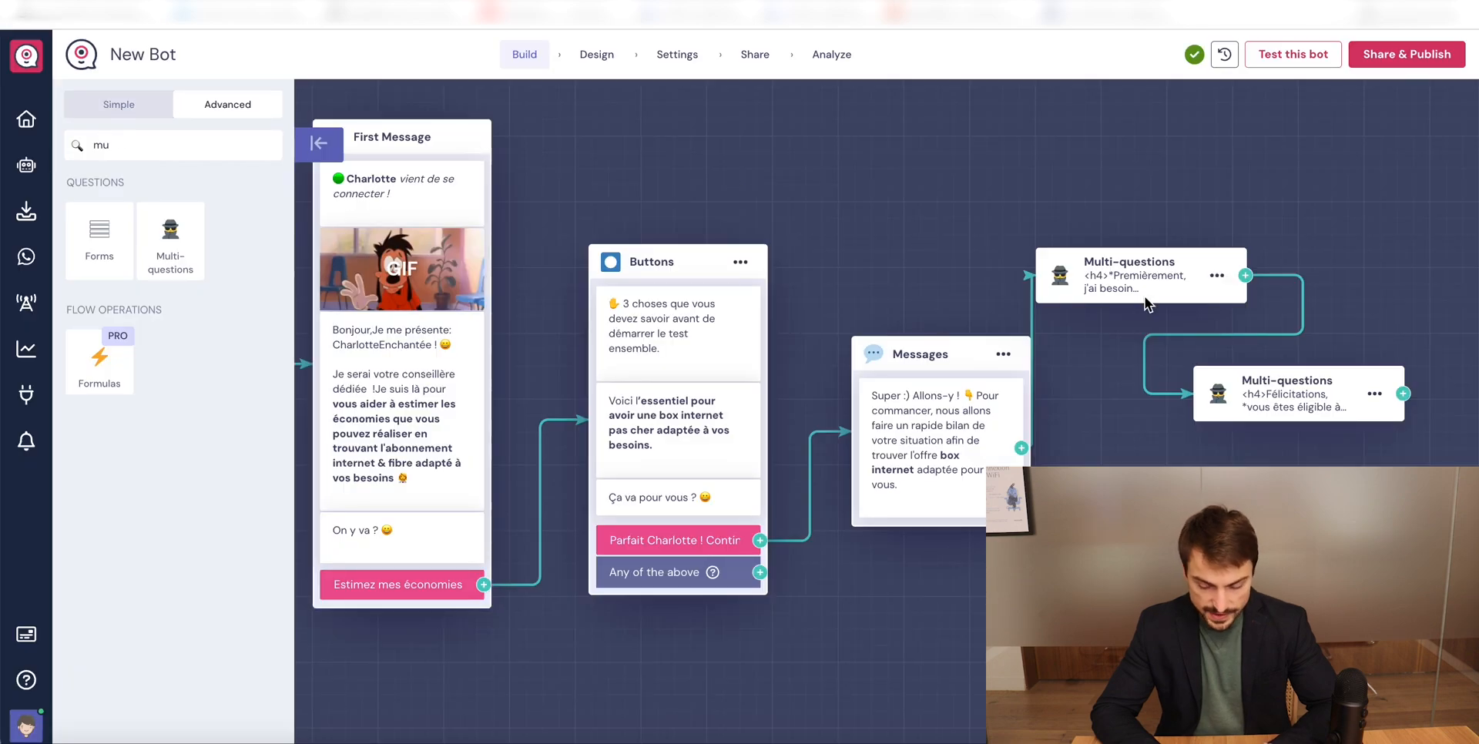
left_click_drag(1407, 294, 1433, 283)
left_click(1210, 139)
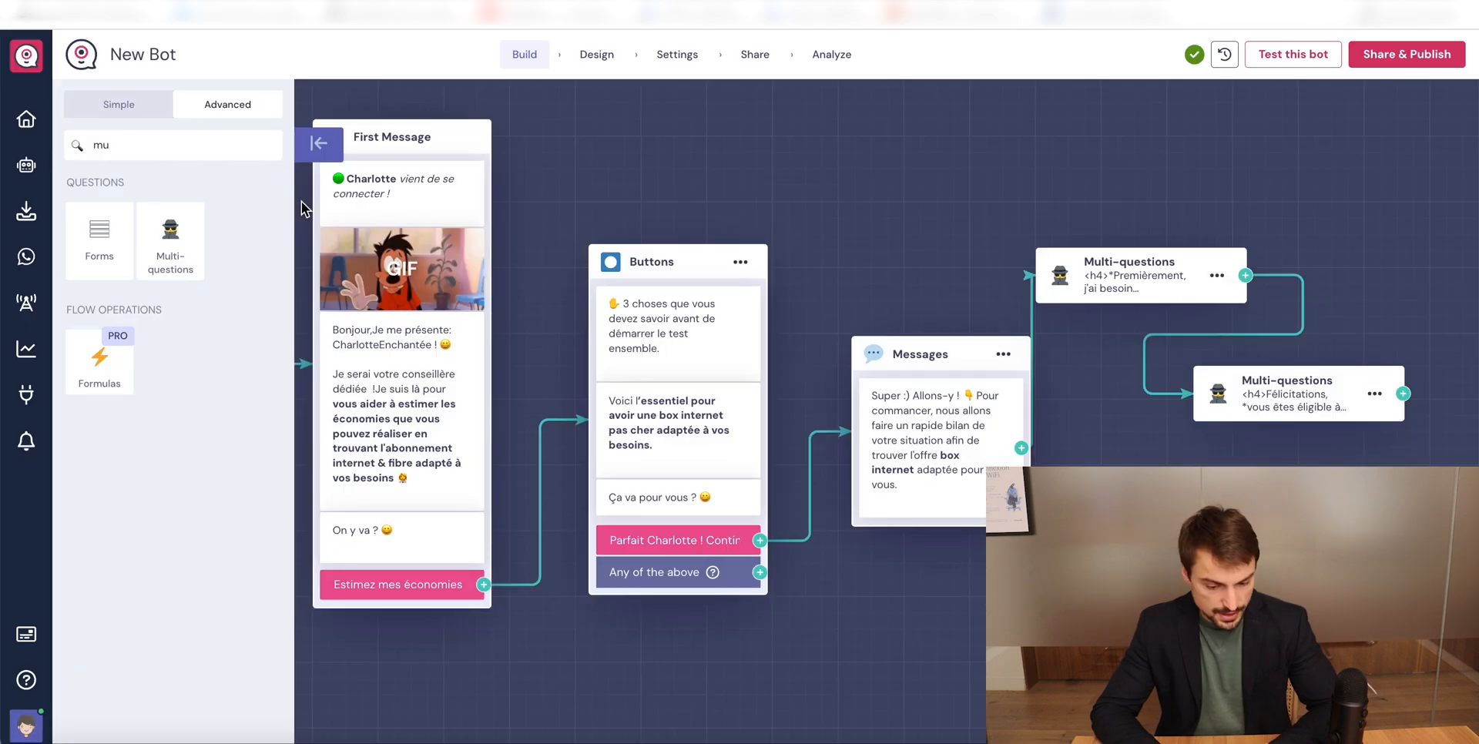
- Search the blocks for "me" and add a Send a message block beyond the Multi-questions blocks
left_click(110, 150)
key("BackSpace")
type("e")
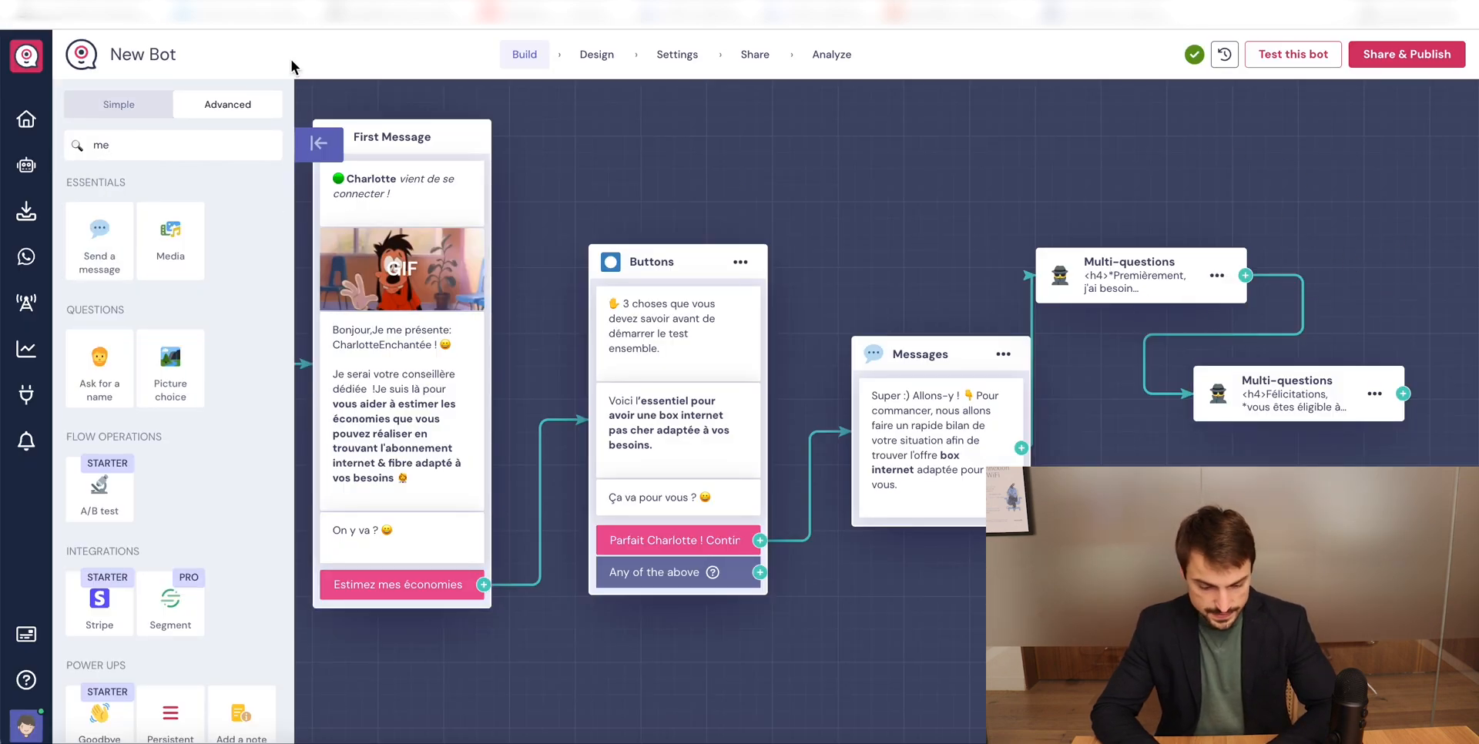
left_click(87, 261)
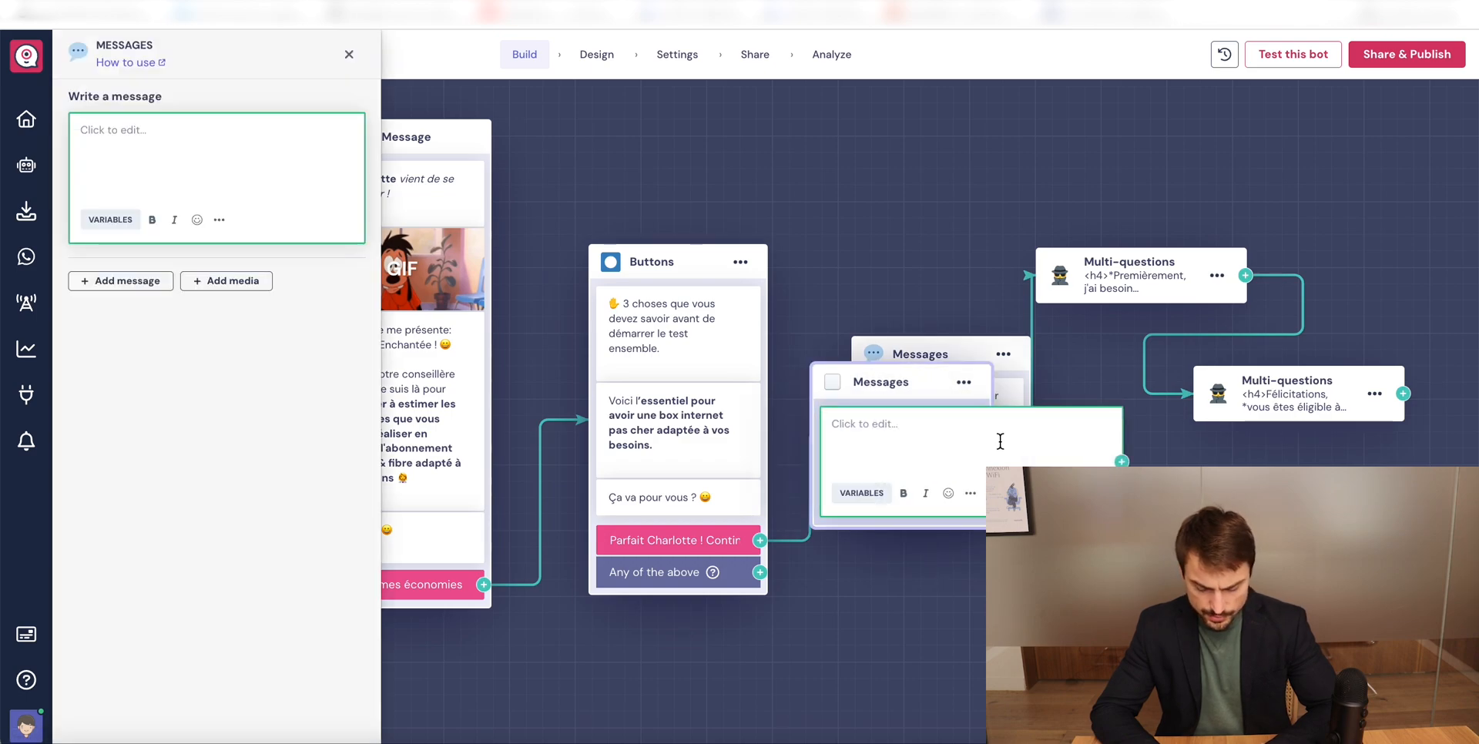
left_click_drag(1332, 215, 1422, 166)
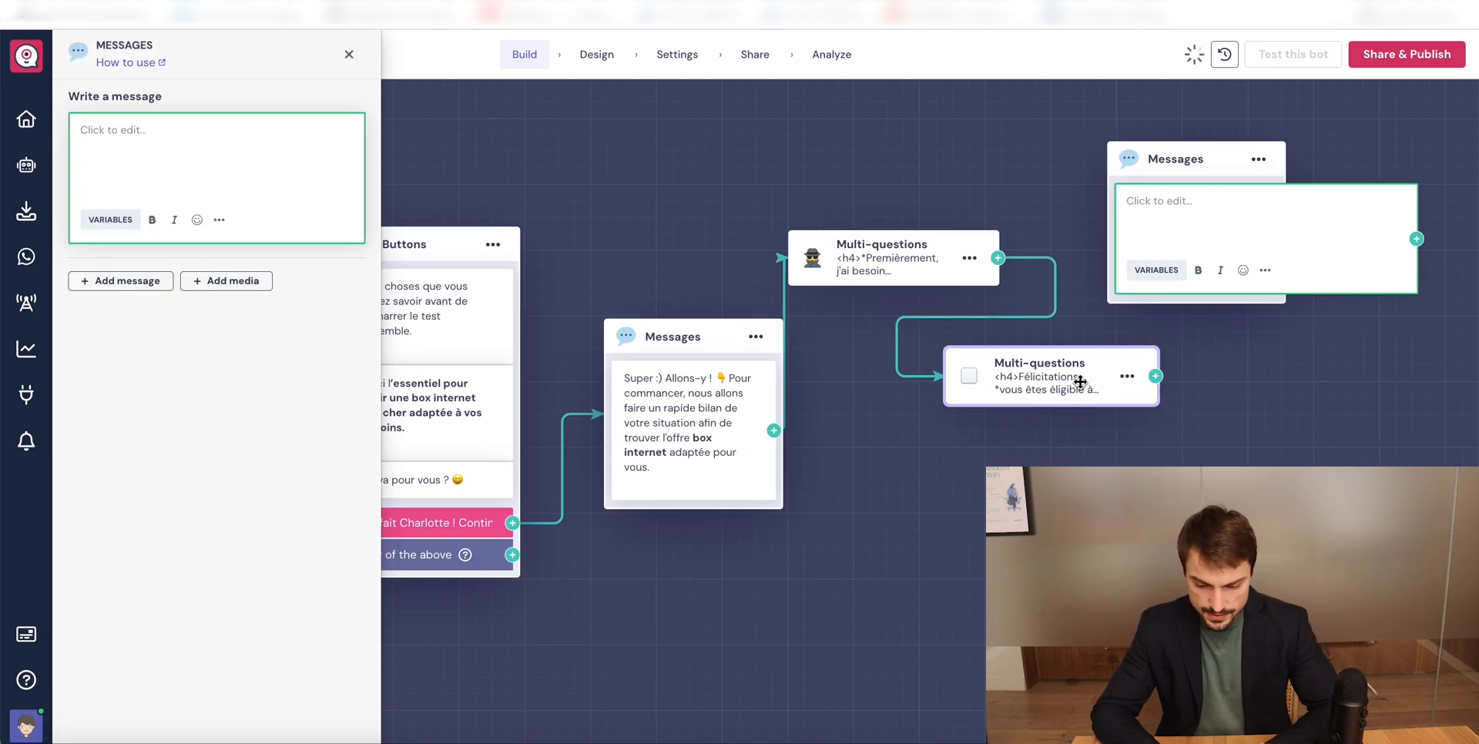
- Connect the "Félicitations" block to the new Messages block and fill it with the copied "Merci pour toutes ces informations et votre temps" text
left_click(1080, 382)
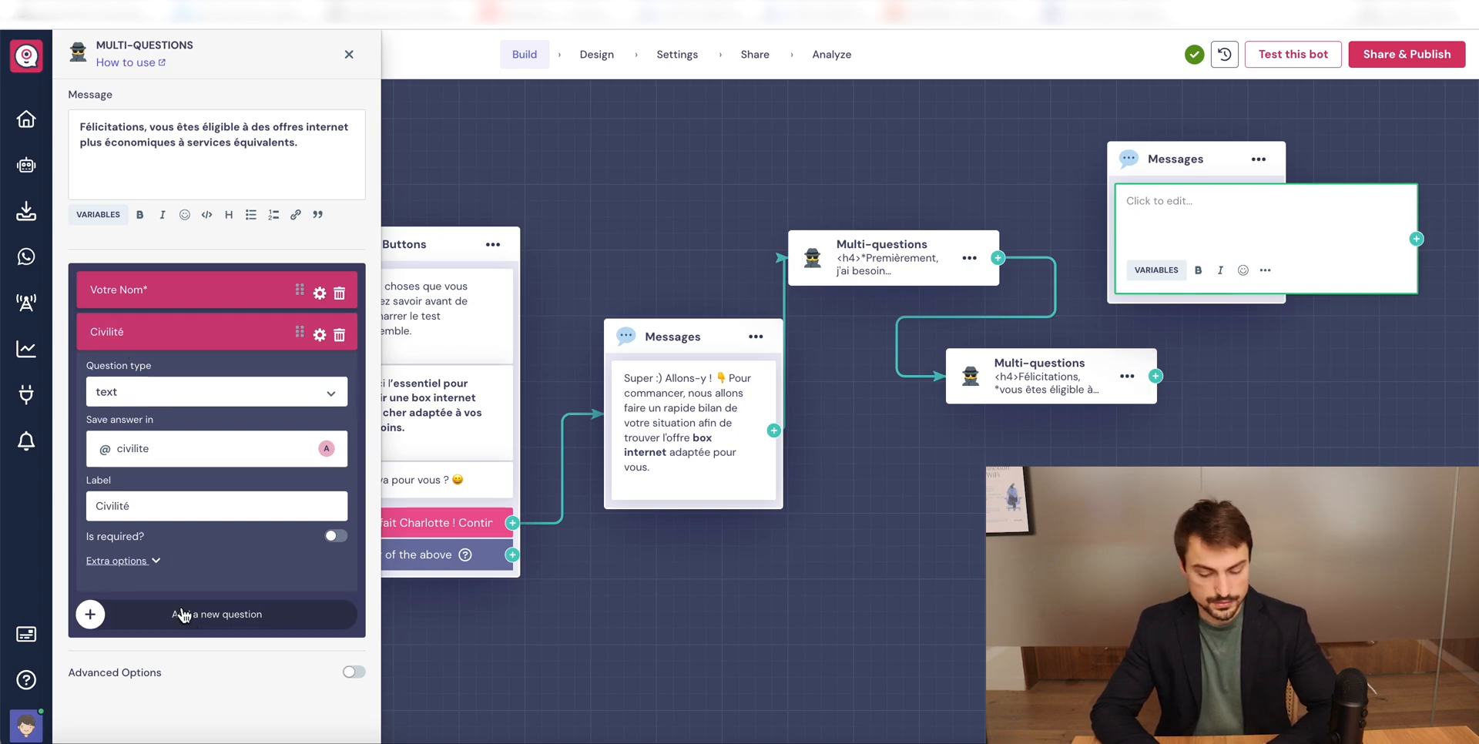
left_click_drag(1227, 157, 1368, 181)
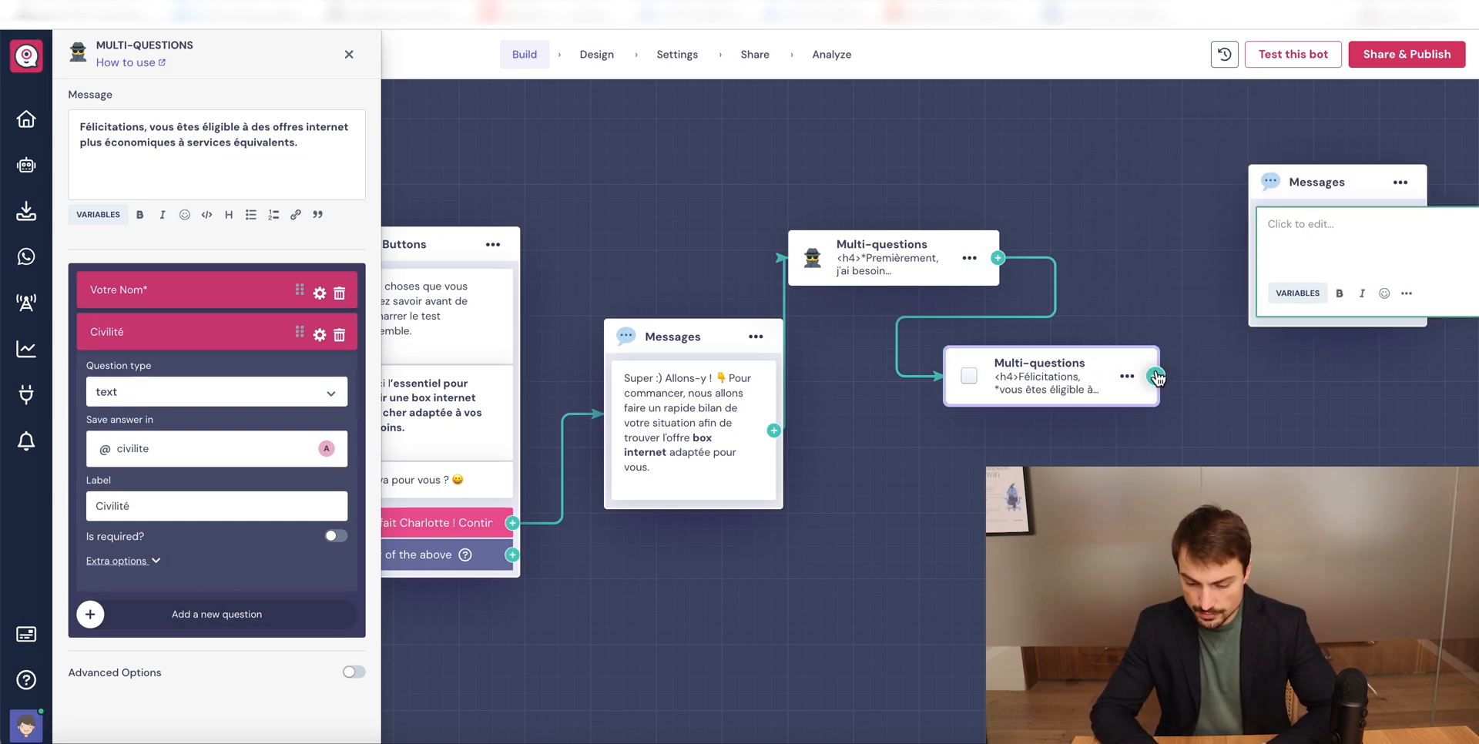
left_click_drag(1155, 376, 1261, 225)
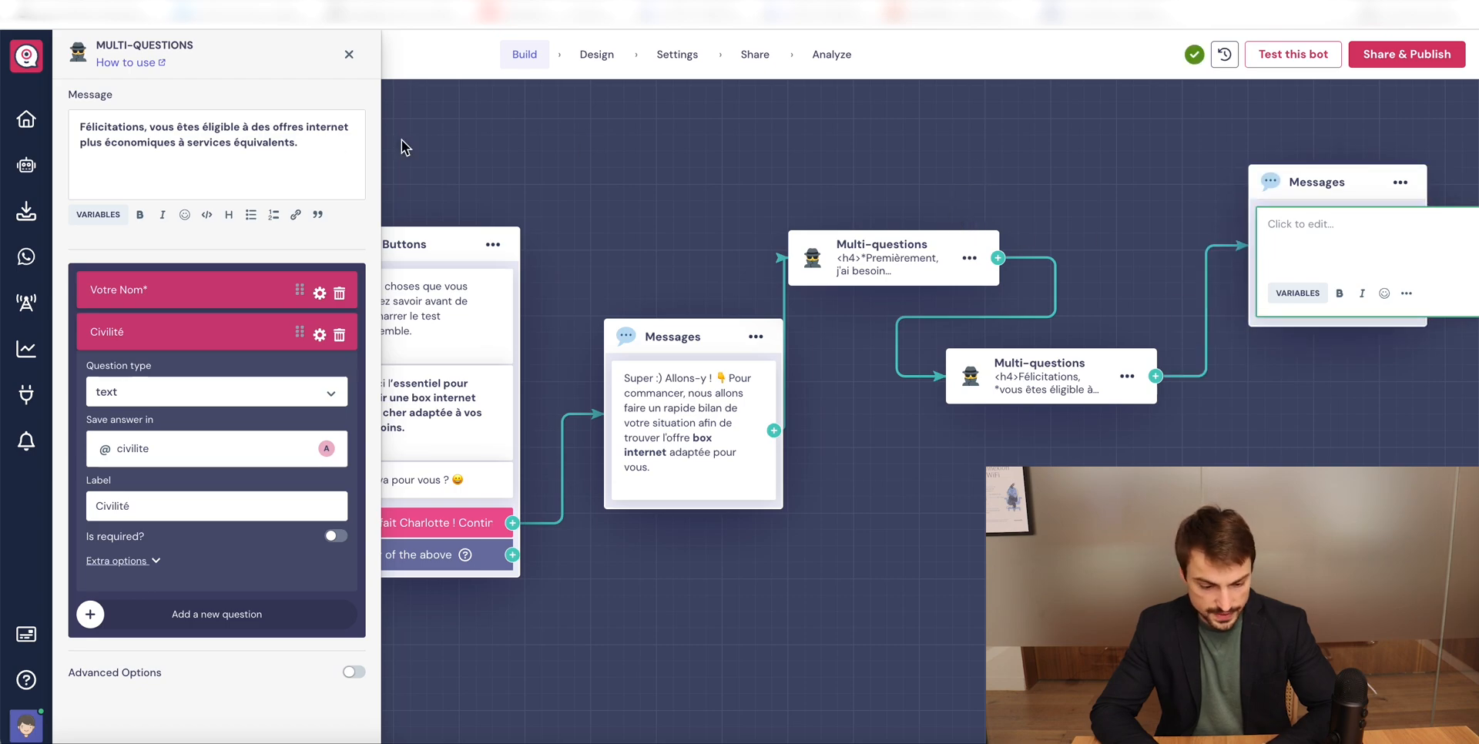
type("Merci  pour toutes ces informations et votre temps. Il vous reste une dernière étape pour finaliser votre demande. En cliquant sur \"Finaliser\", j’accepte d’être contacté du lundi au samedi, de 8h à 20h, par les experts sélectionnés pour ma demande de réduction de frais en Box internet FINALISER Vous ne pouvez souscrire à l’offre box internet qu’une seule fois et pour votre foyer uniquement.")
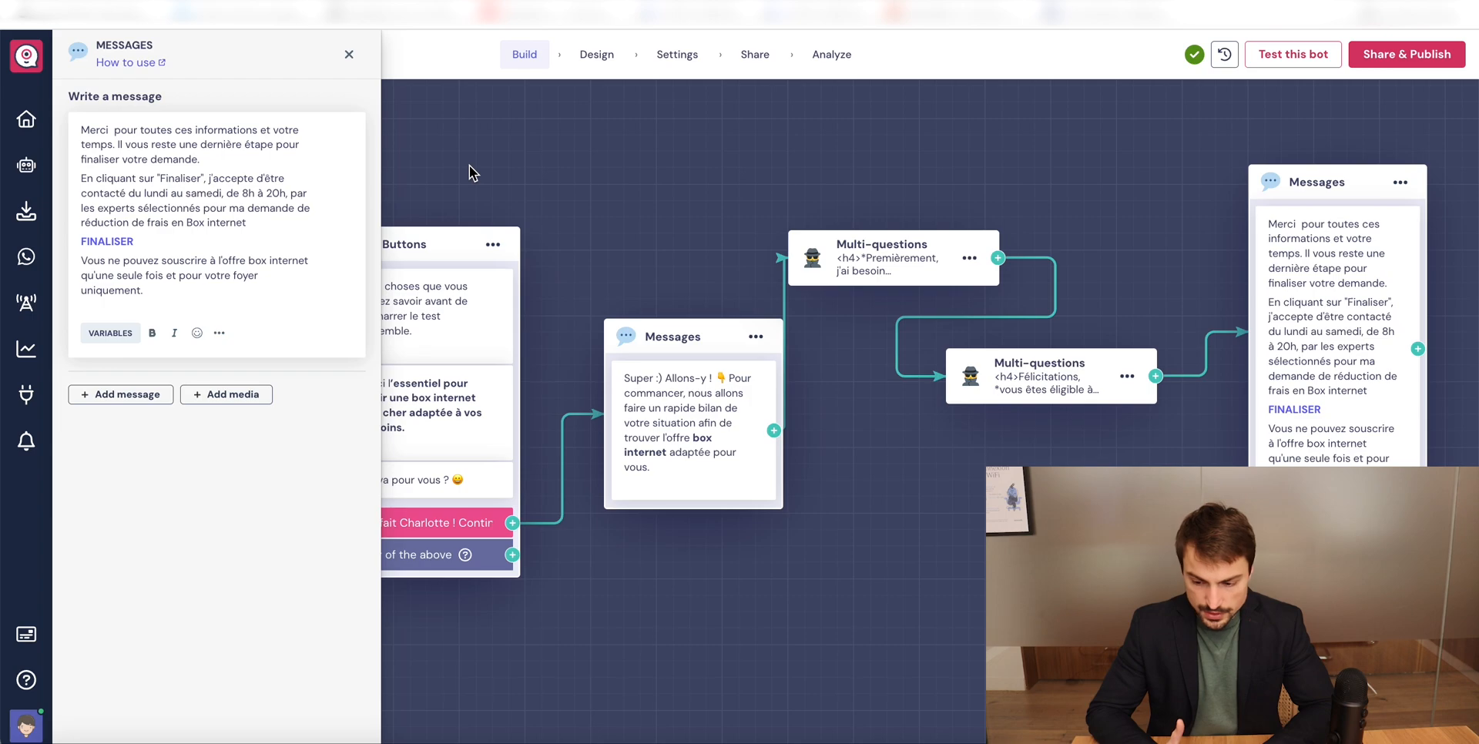
left_click(349, 54)
- Publish the bot and open its copied share link in a new browser tab to test the conversation
left_click(1396, 62)
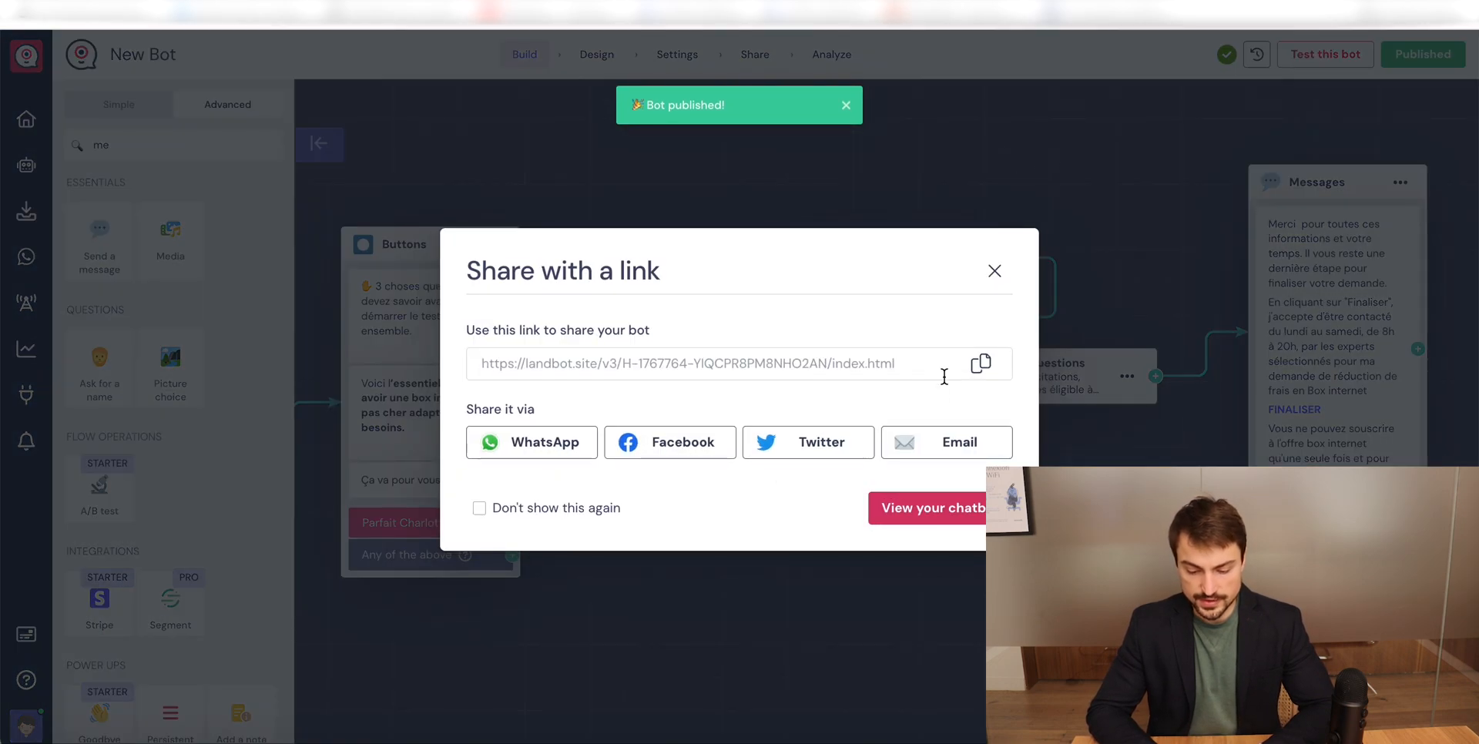
left_click(980, 363)
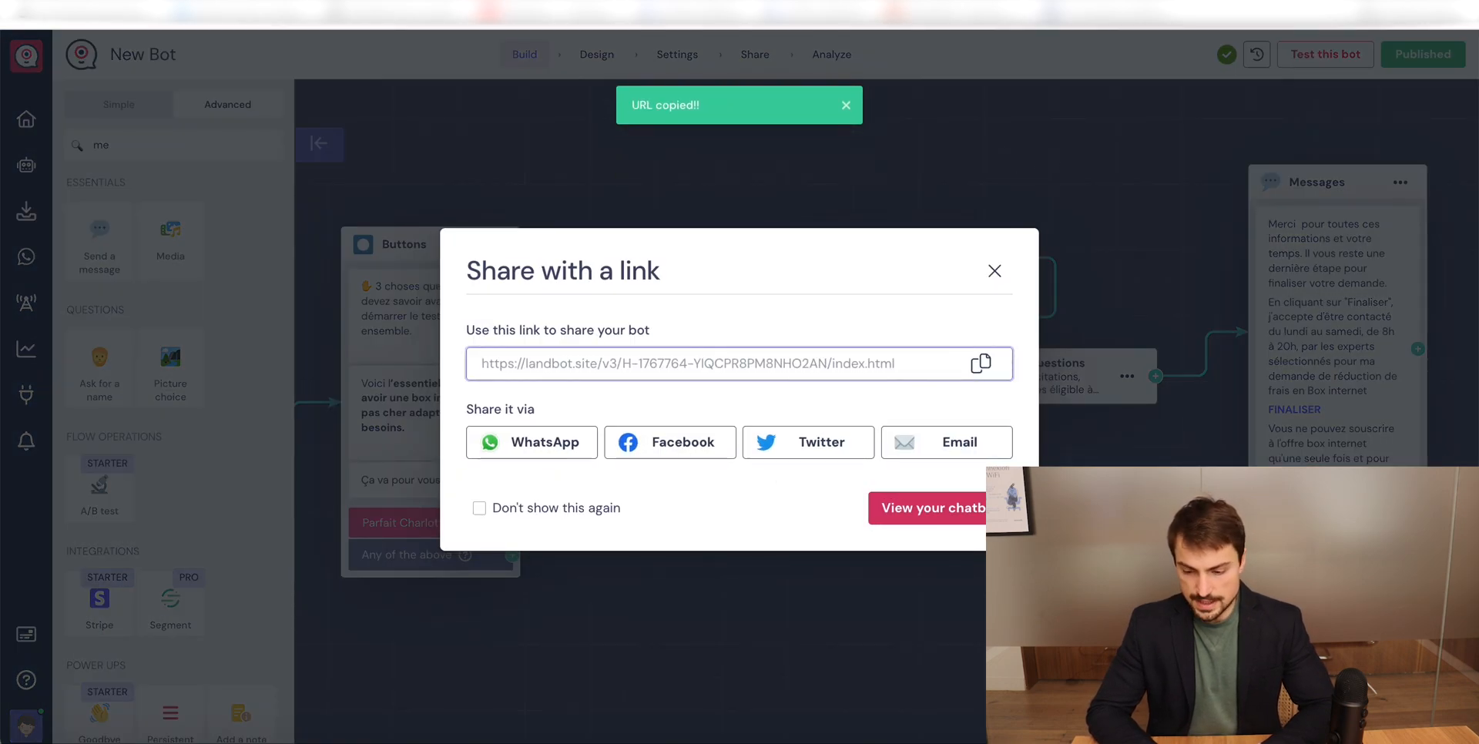
key("super+t")
key("super+v")
key("Return")
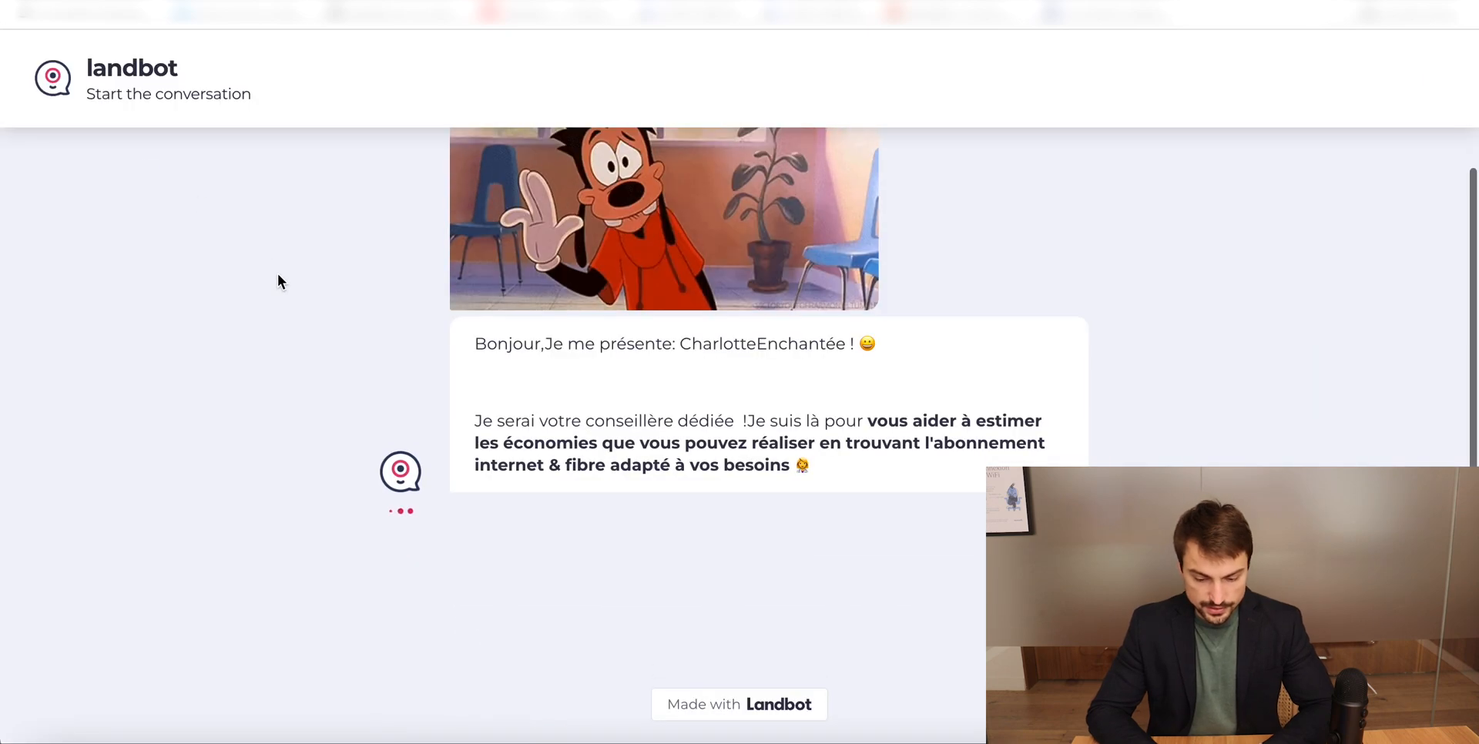
left_click(529, 550)
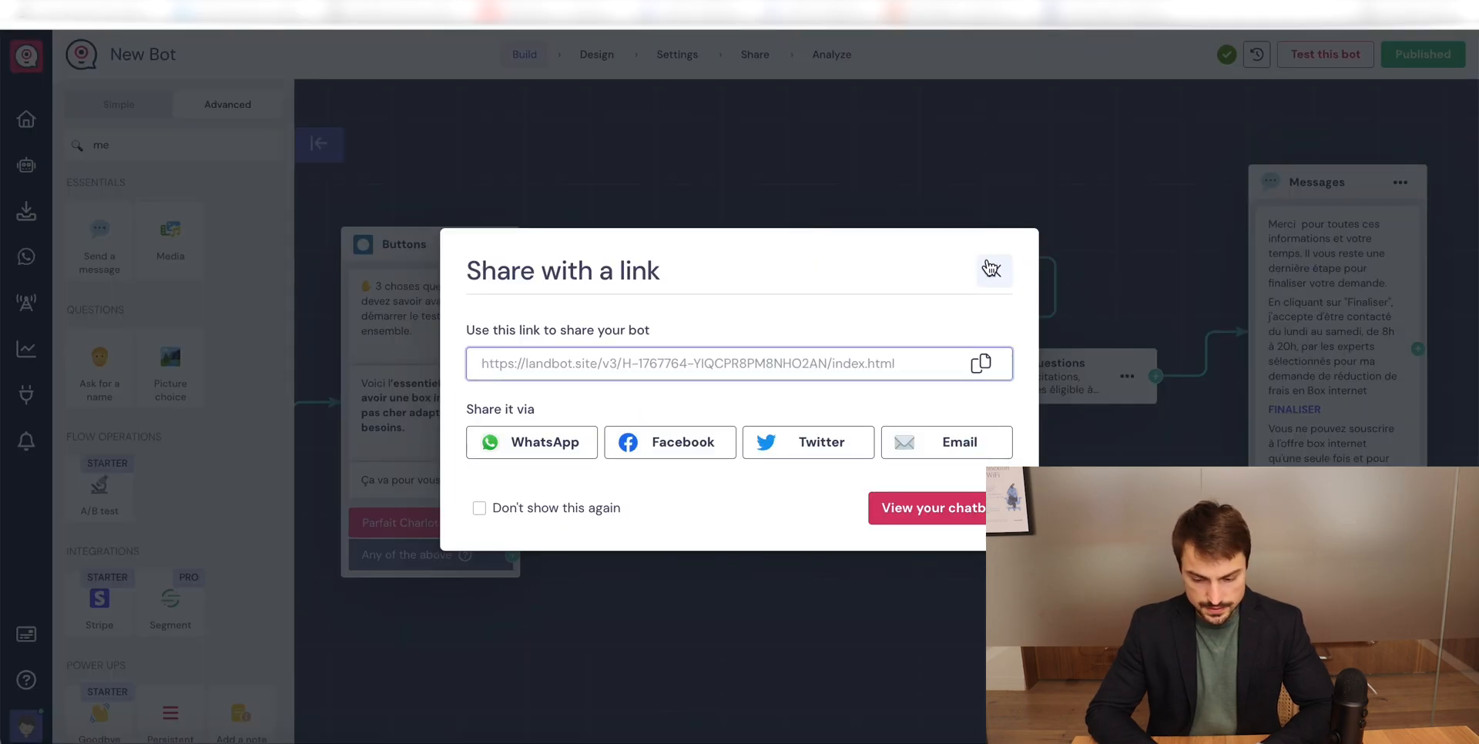
left_click(991, 268)
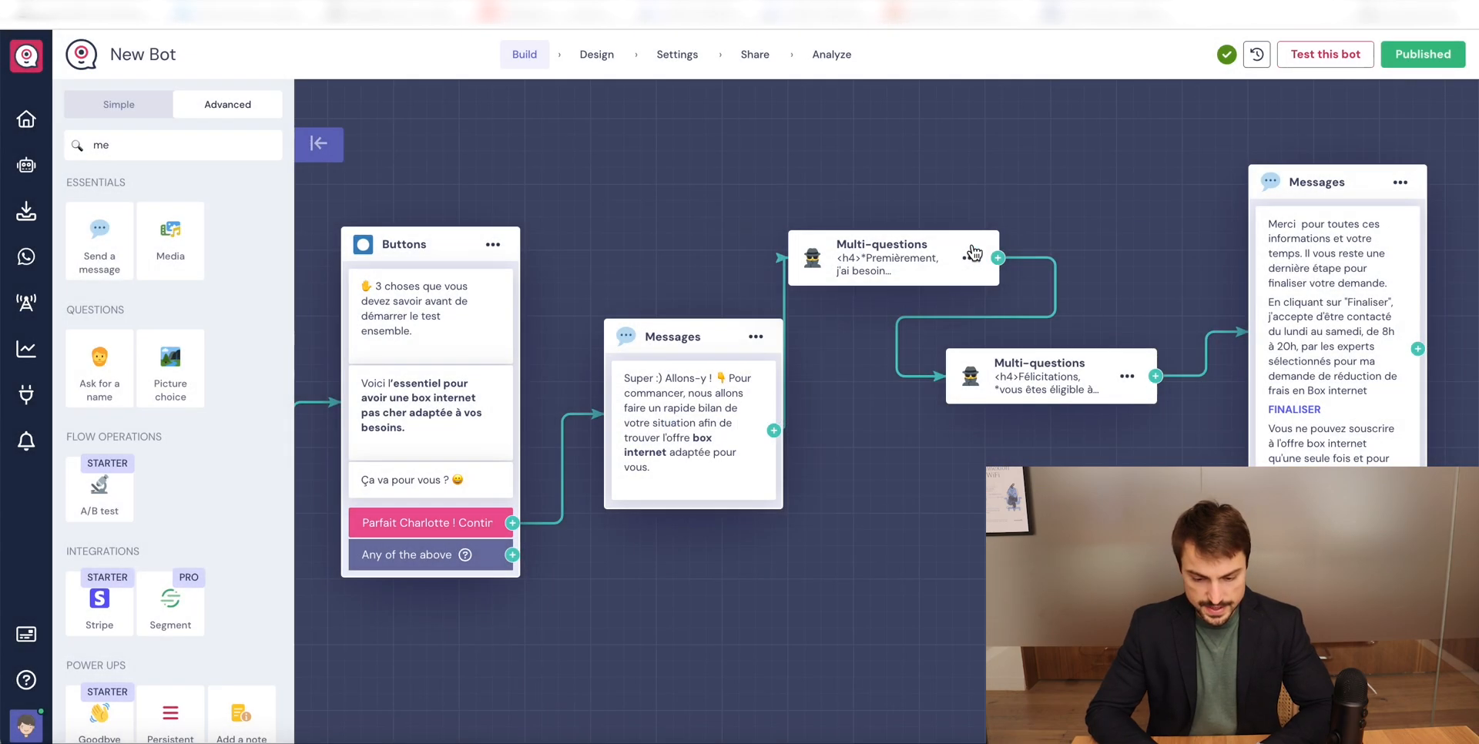
- Preview the Warm Rounded, Playful Pattern, Sharp Edges and Landbot Basic design templates and leave without applying any
left_click(597, 53)
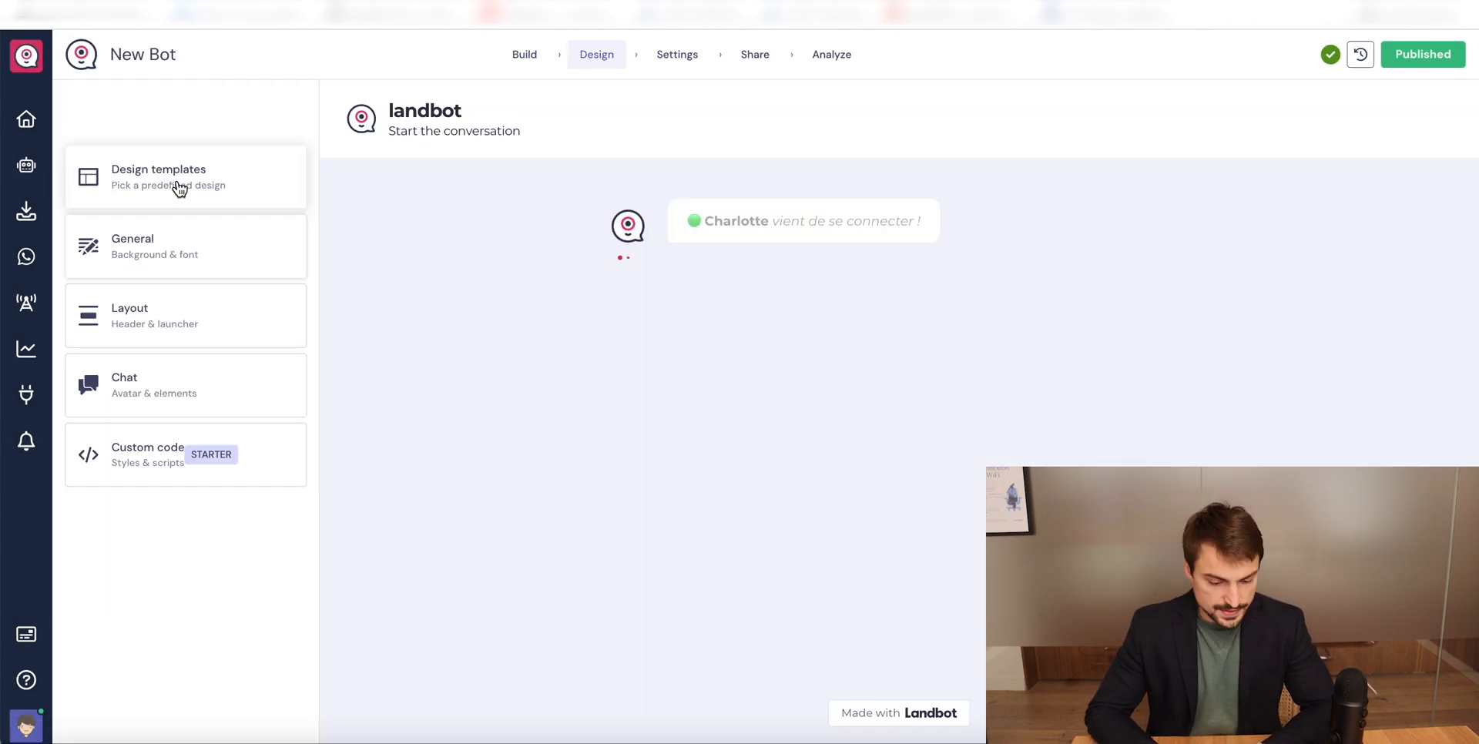
left_click(177, 180)
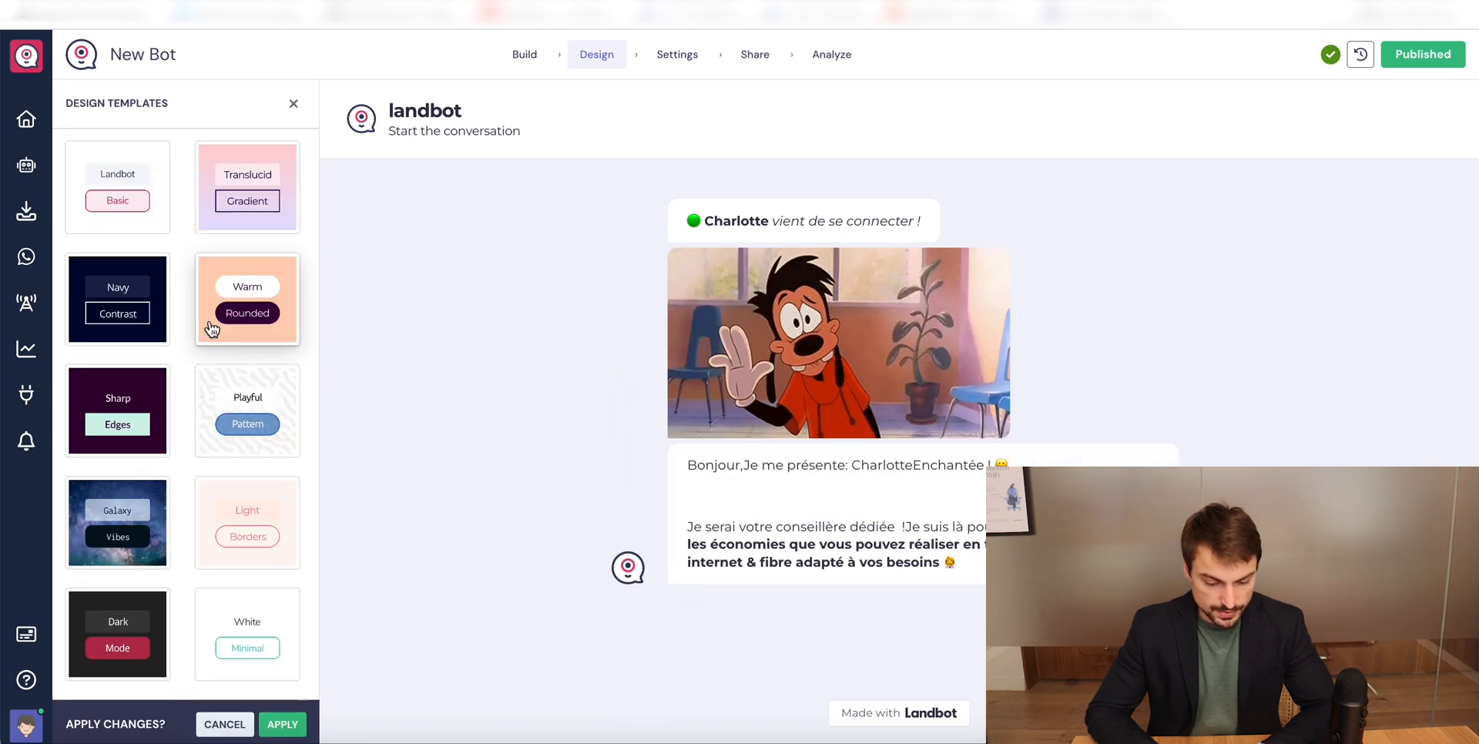
left_click(212, 327)
left_click(214, 412)
left_click(153, 409)
left_click(119, 189)
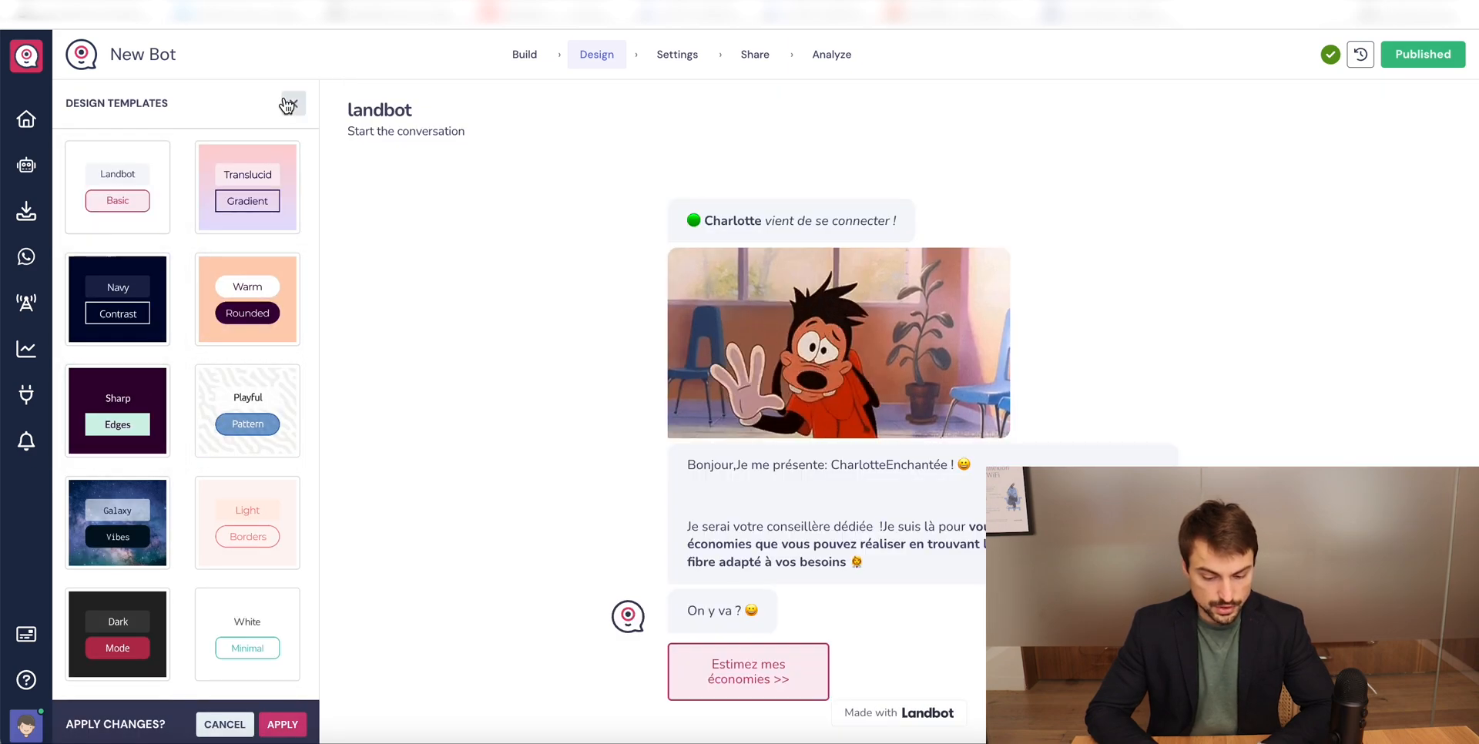
left_click(293, 104)
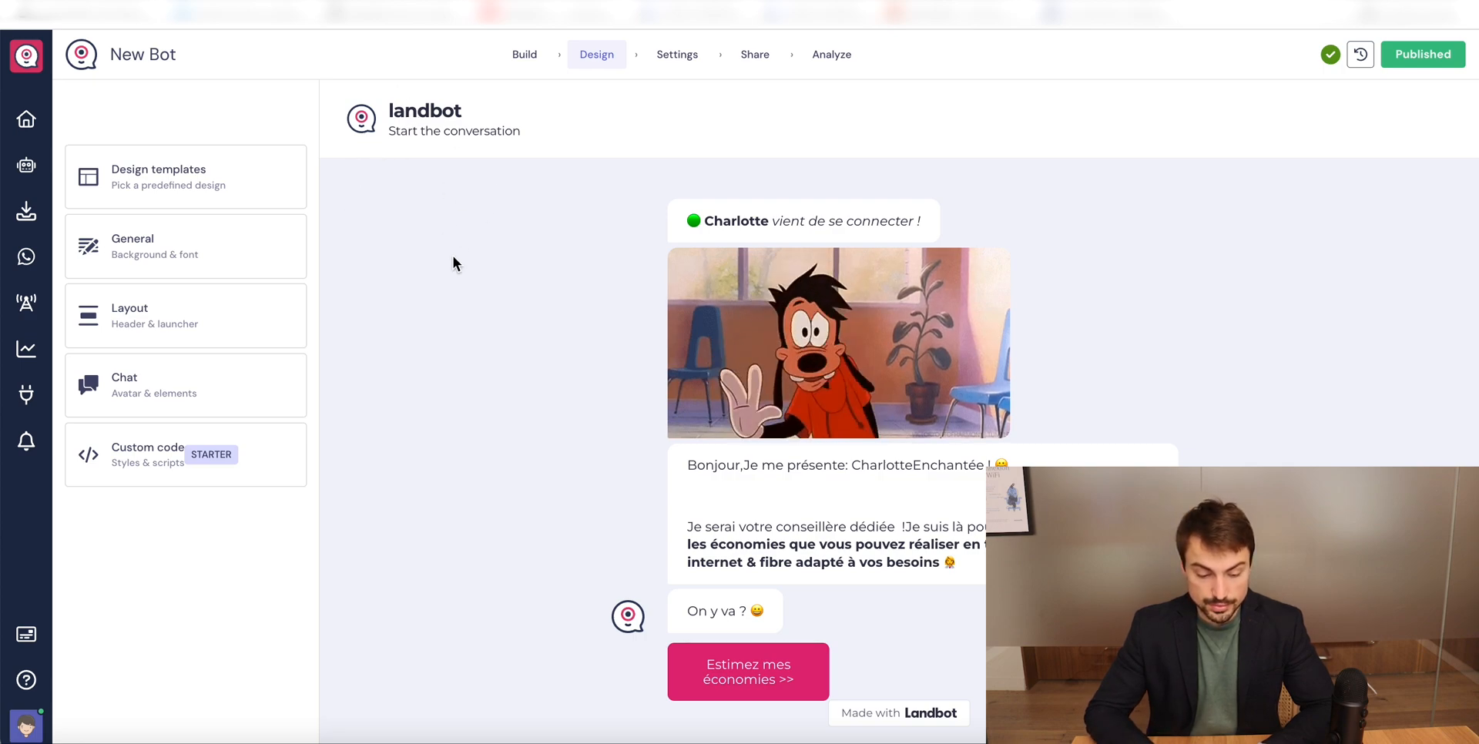
- Review the bot's font and background settings and open its header and launcher layout settings
left_click(197, 262)
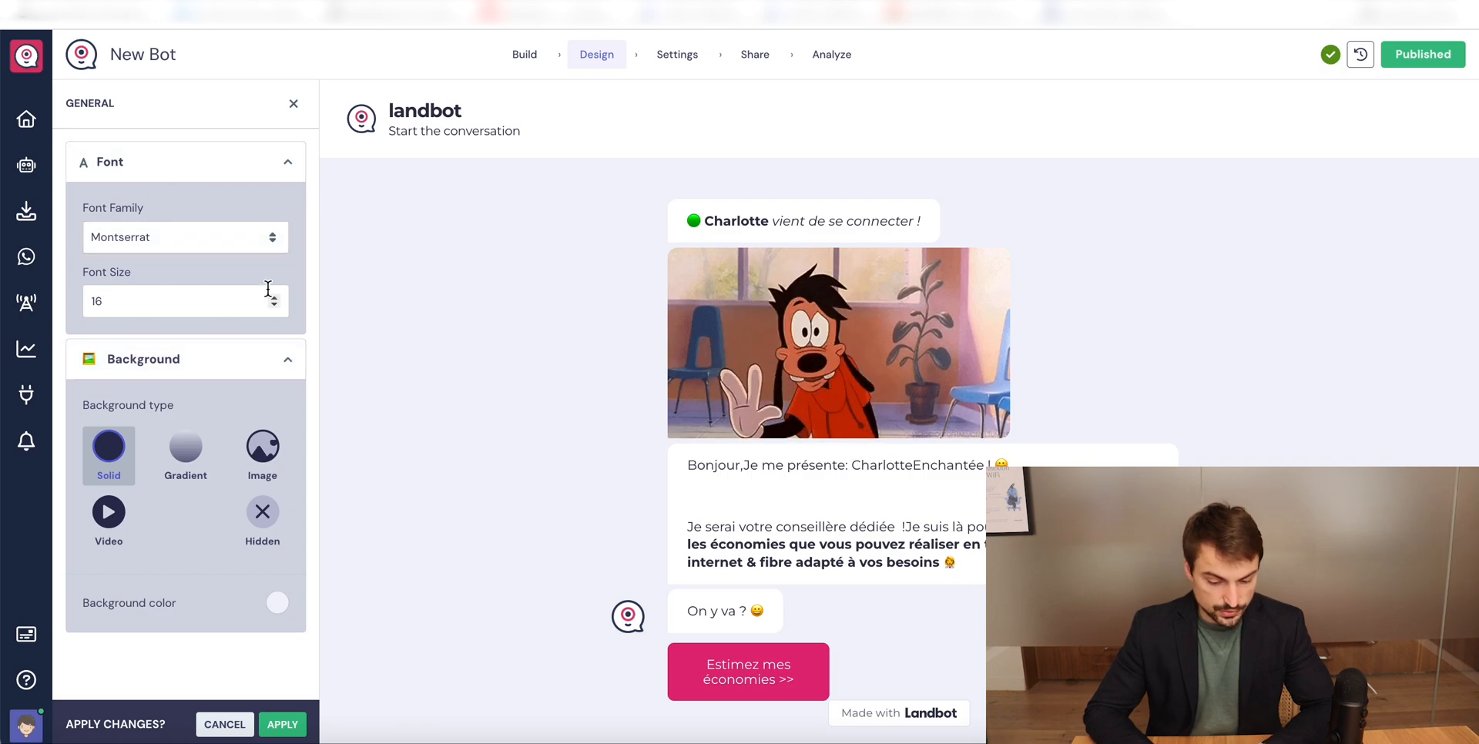
left_click(294, 104)
left_click(239, 308)
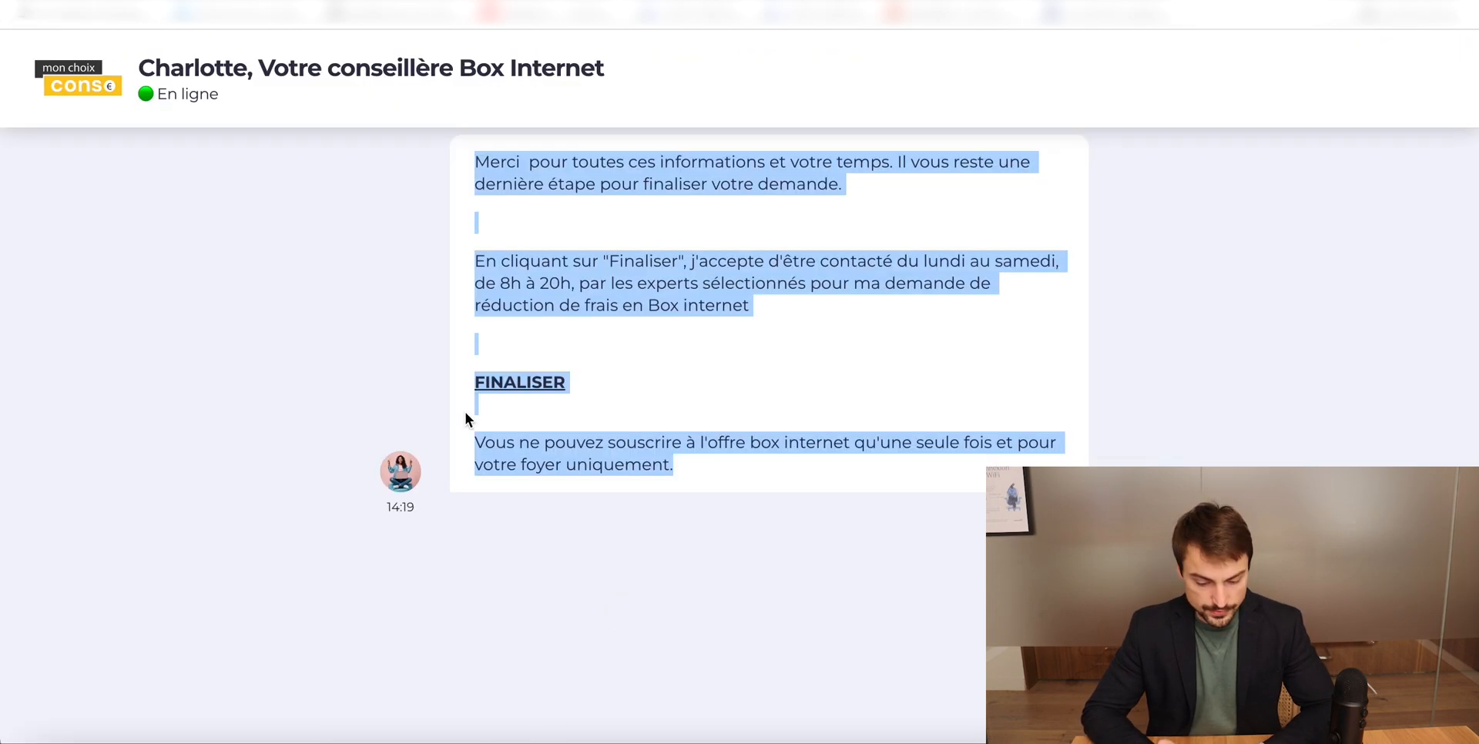
- Switch to Midjourney in Discord and run /imagine with the copied prompt of a cheerful young woman in a pastel pink sweater with a laptop
scroll(400, 466, "up", 5)
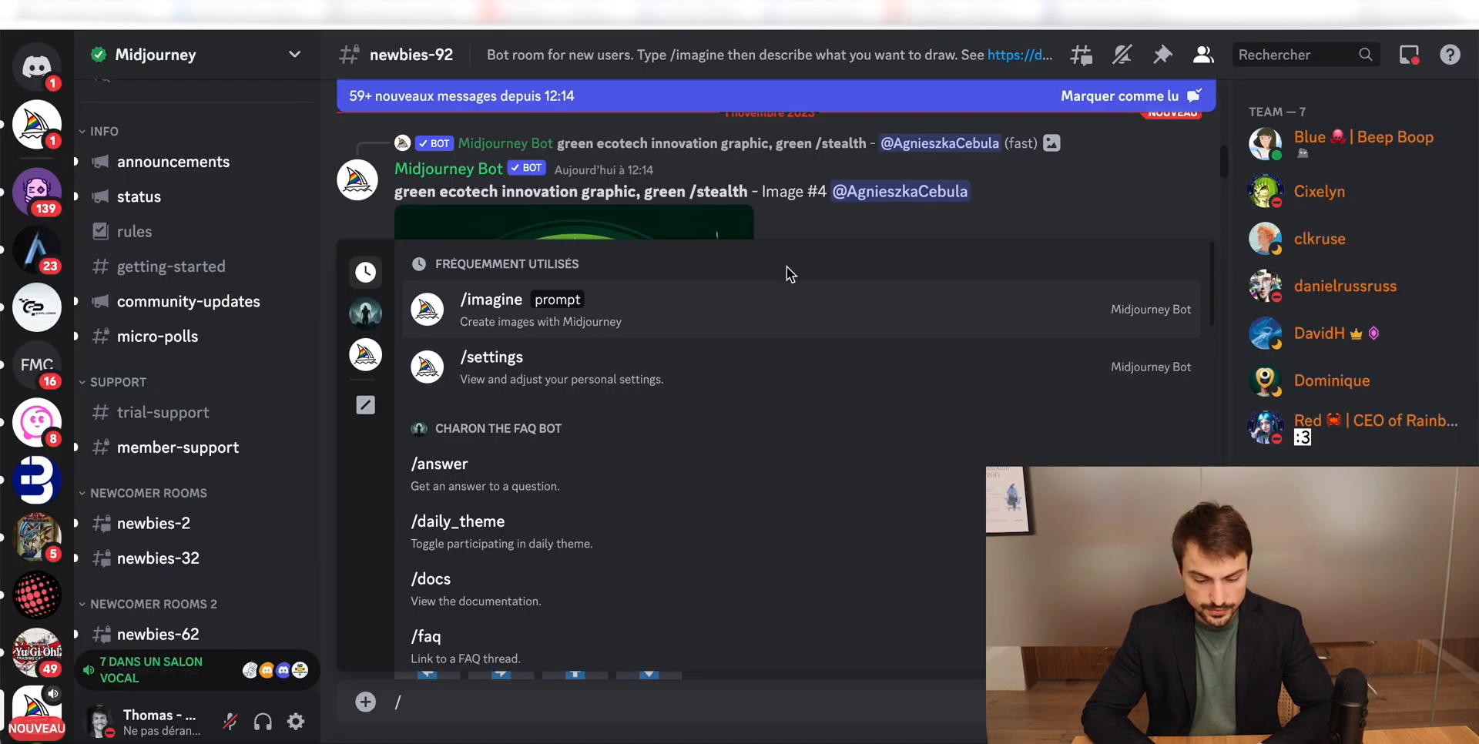
key("Return")
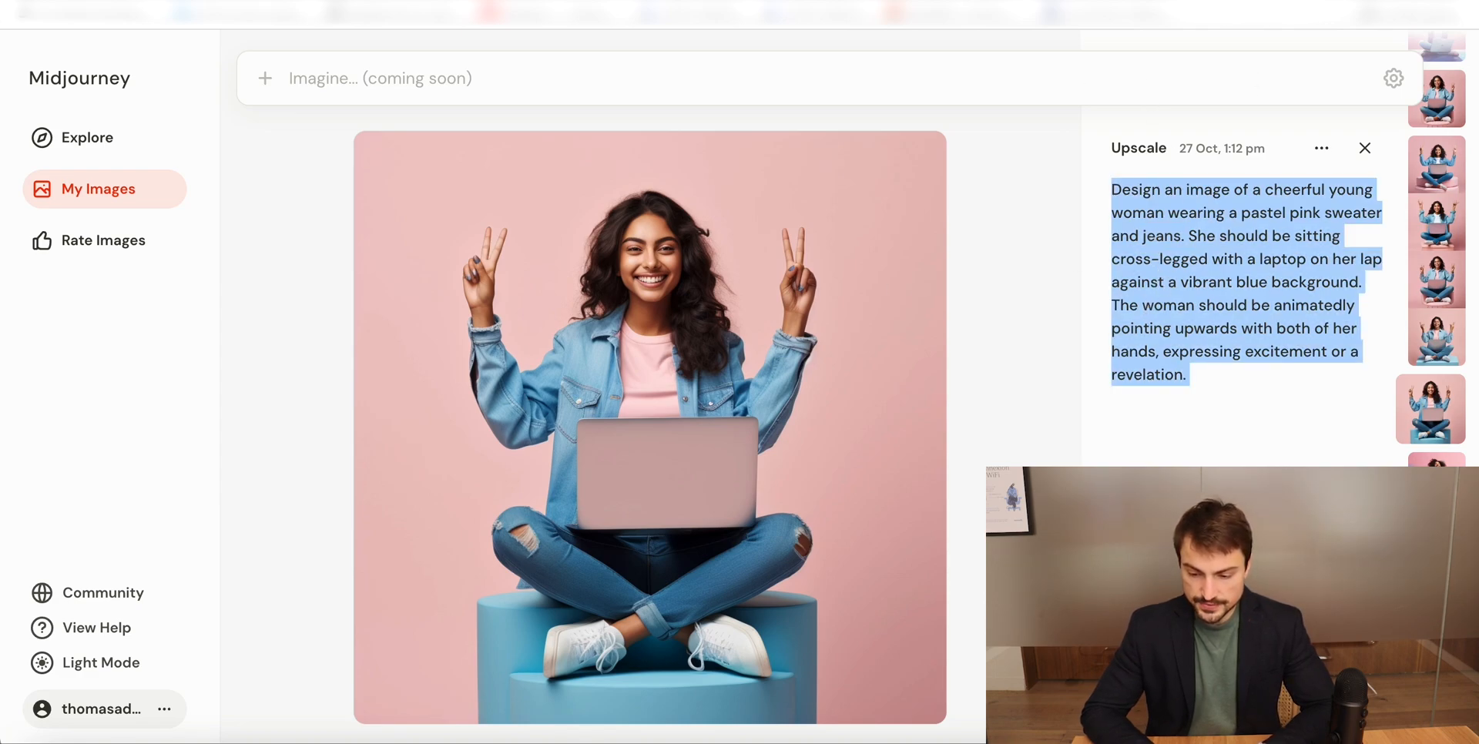
key("super+Tab")
key("super+v")
key("Return")
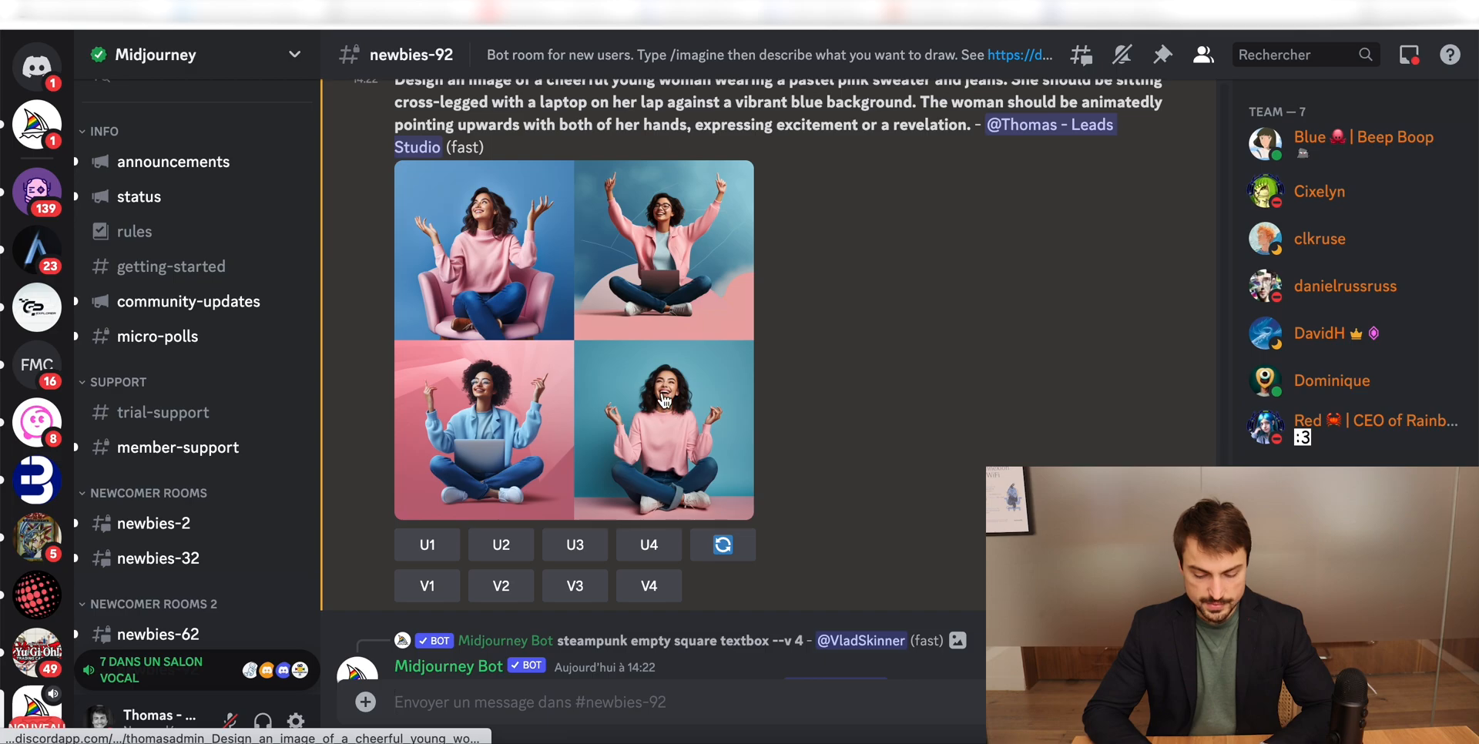
- Upscale the fourth generated image and save it from the Midjourney site as 0_3 in the Téléchargements folder
left_click(648, 544)
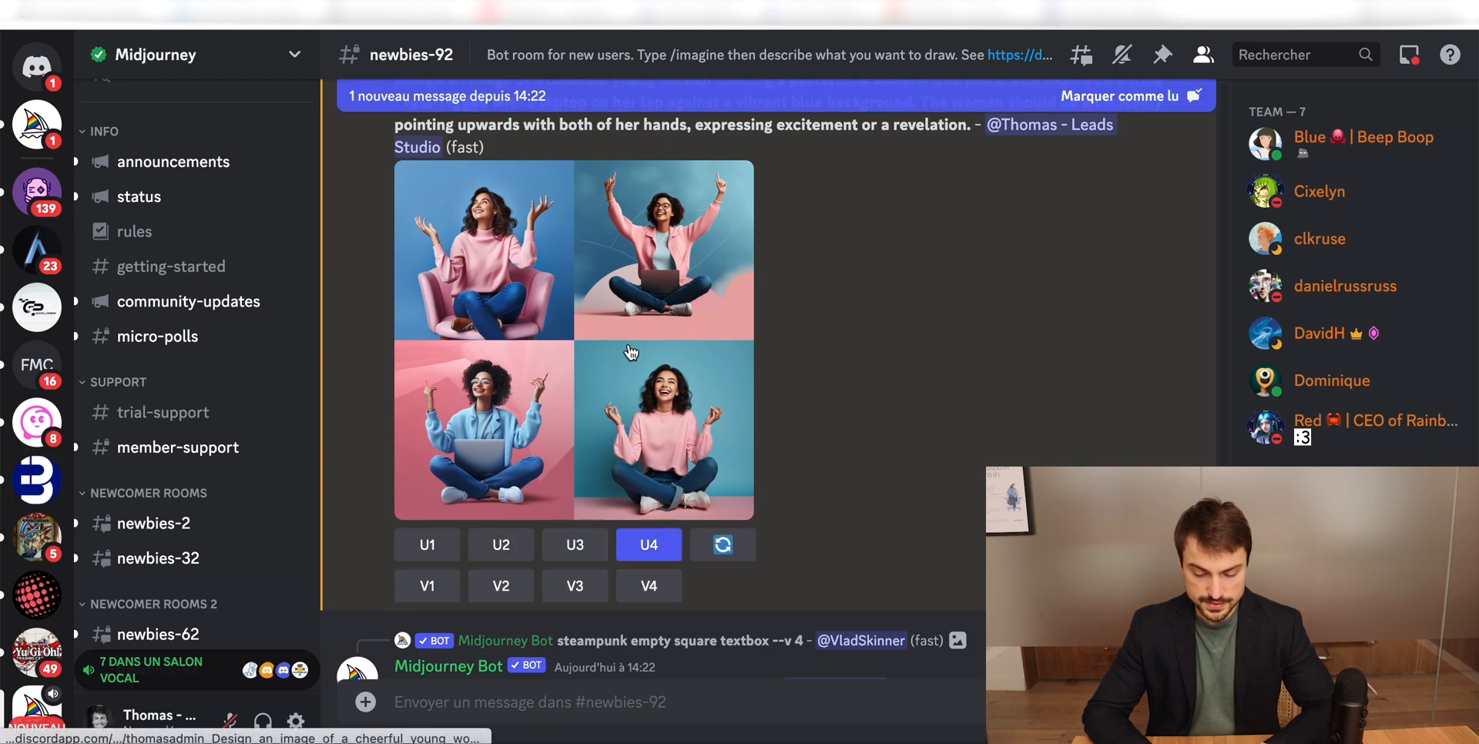
scroll(770, 400, "down", 8)
scroll(896, 248, "up", 10)
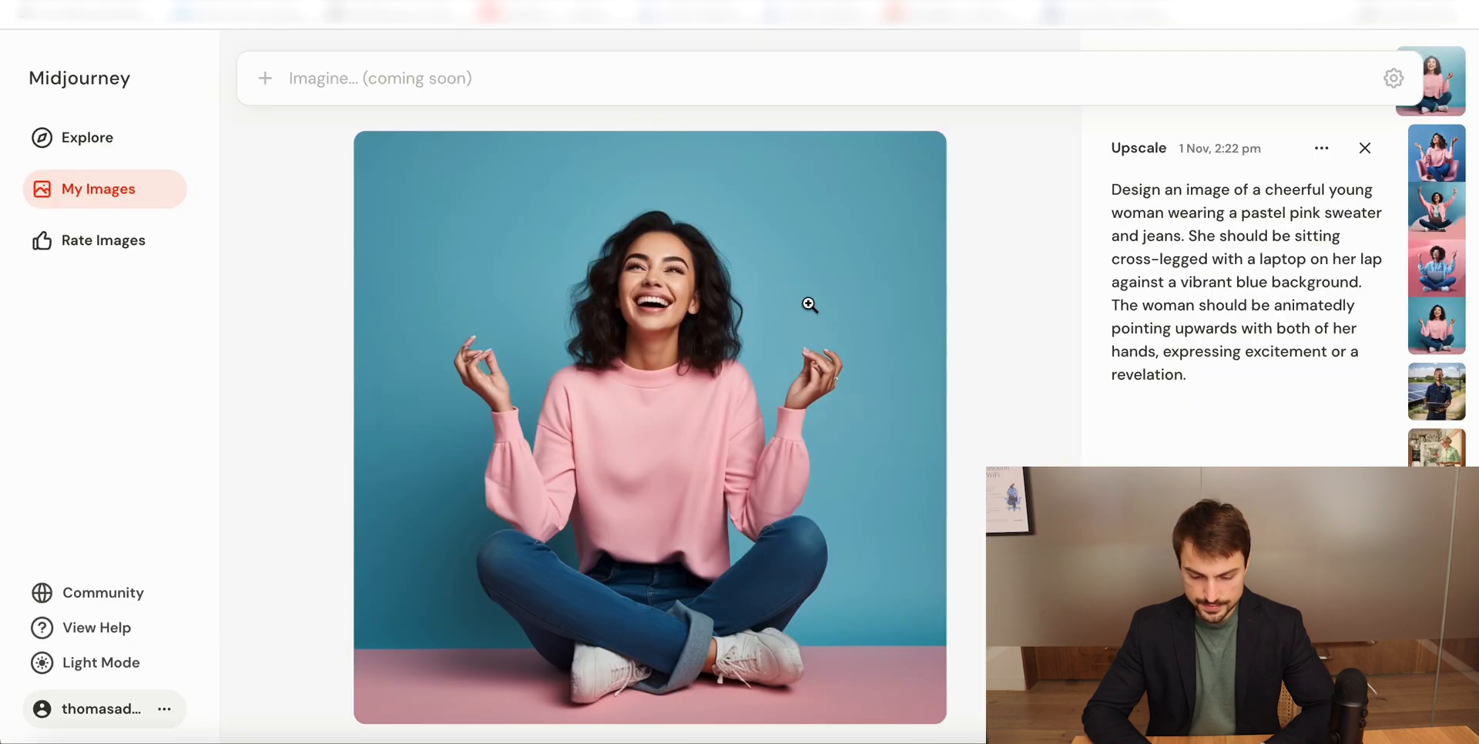
right_click(660, 311)
left_click(691, 348)
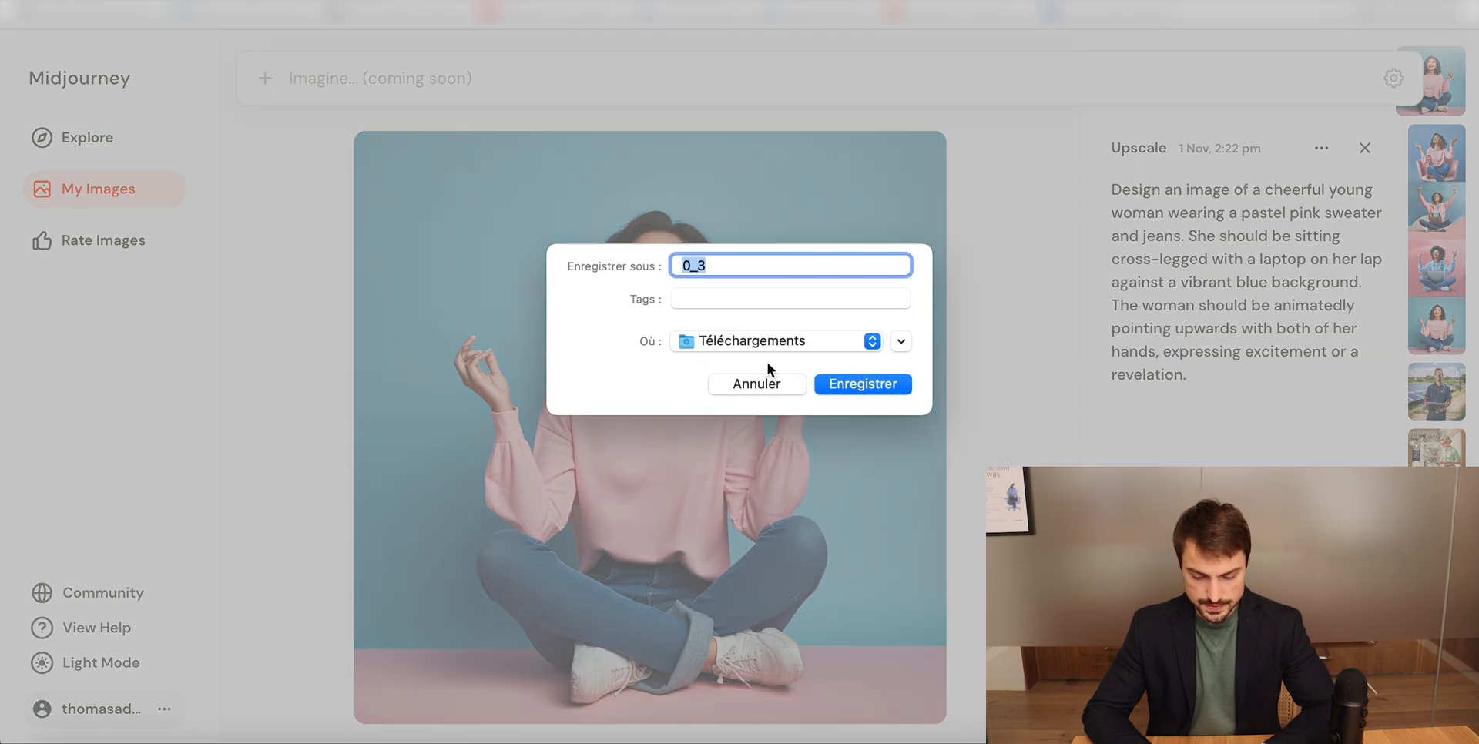
left_click(857, 385)
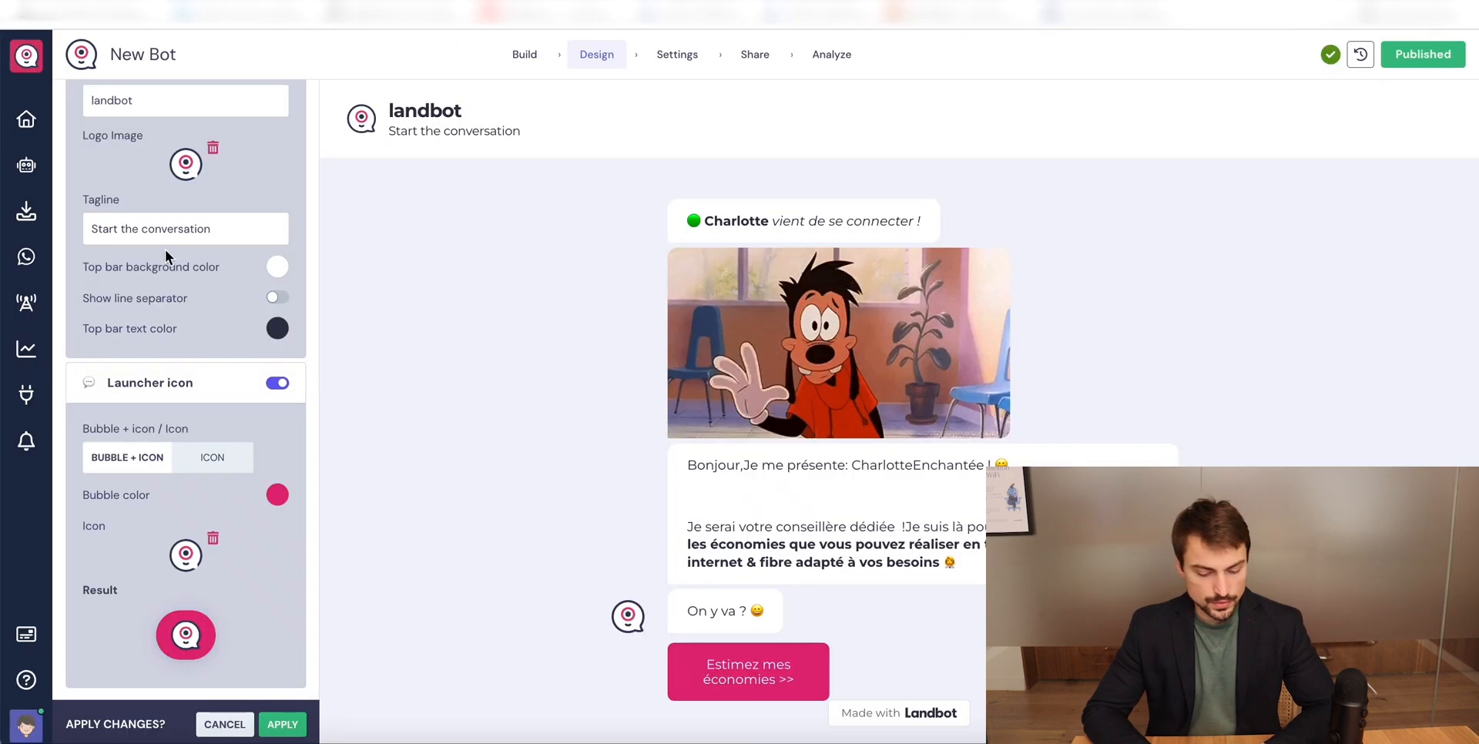
- Replace the header's logo image and the launcher icon with the generated woman image and apply the layout changes
left_click(213, 147)
left_click(169, 167)
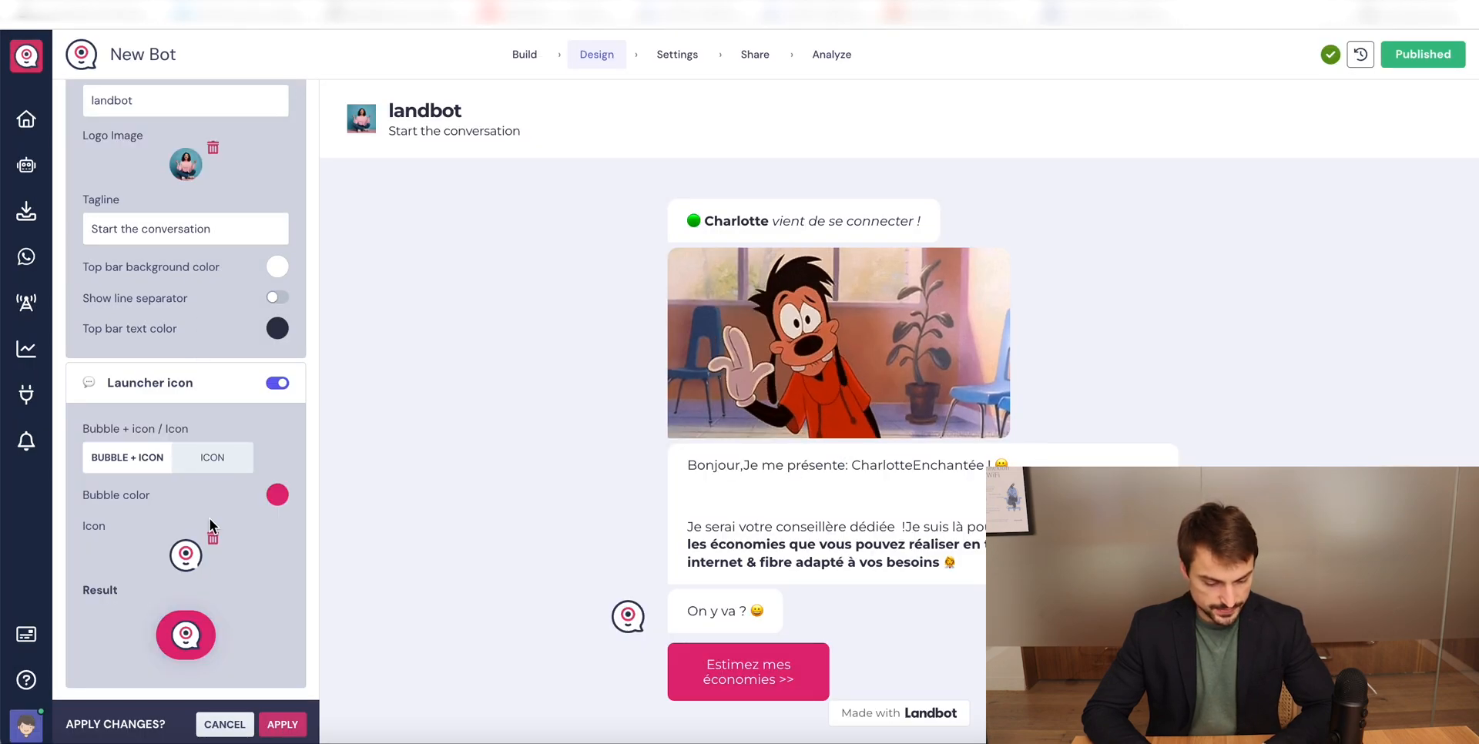
left_click(211, 540)
left_click(170, 553)
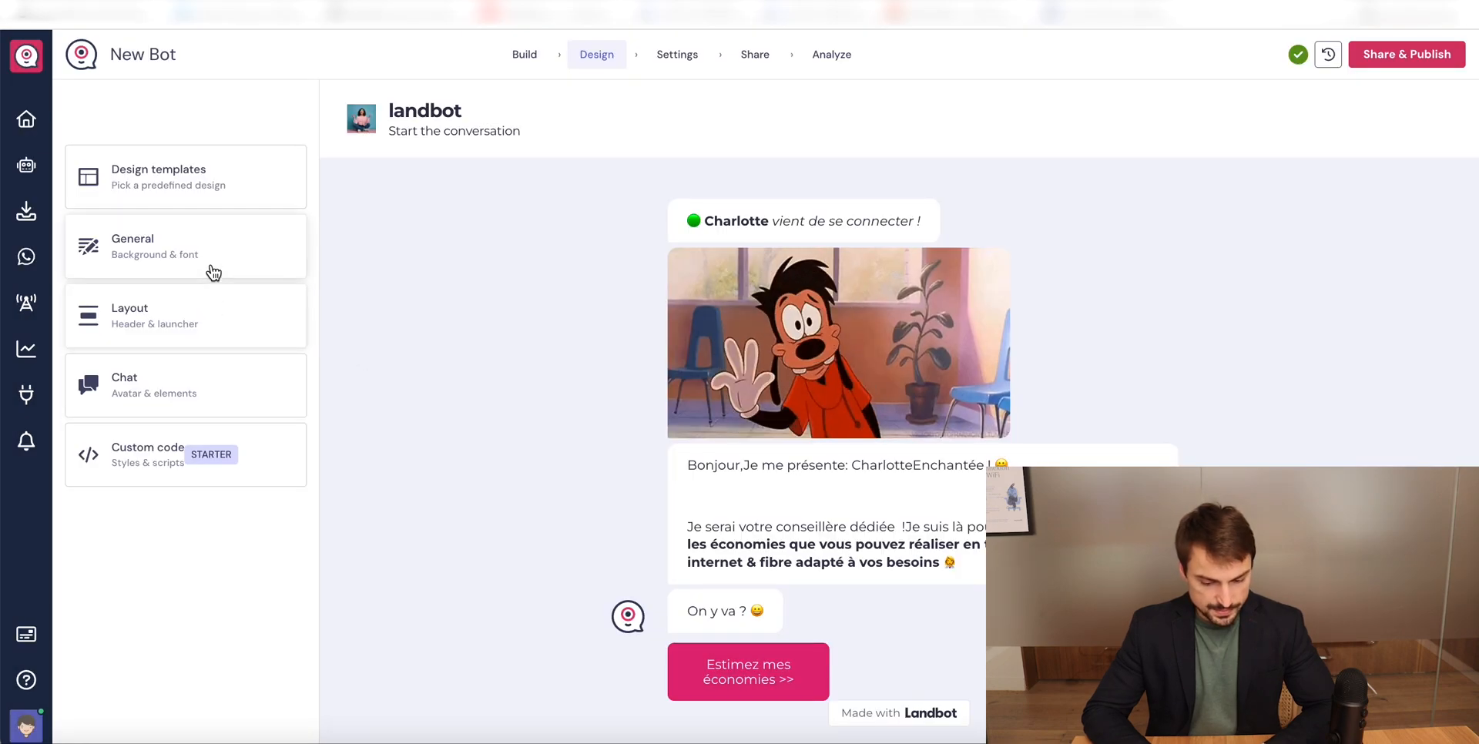
- Upload the generated woman image as the bot's chat avatar and apply the change
left_click(215, 391)
scroll(123, 488, "down", 10)
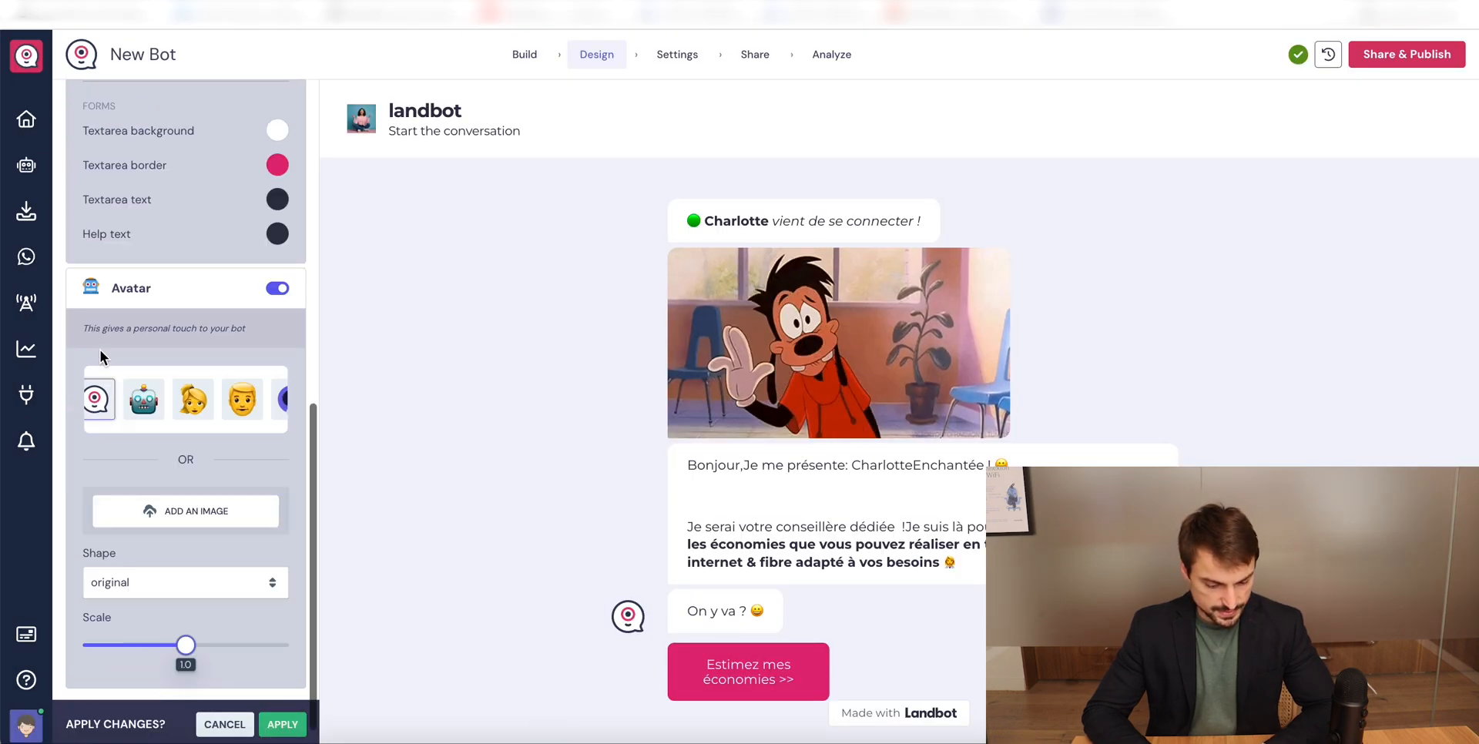
left_click(160, 515)
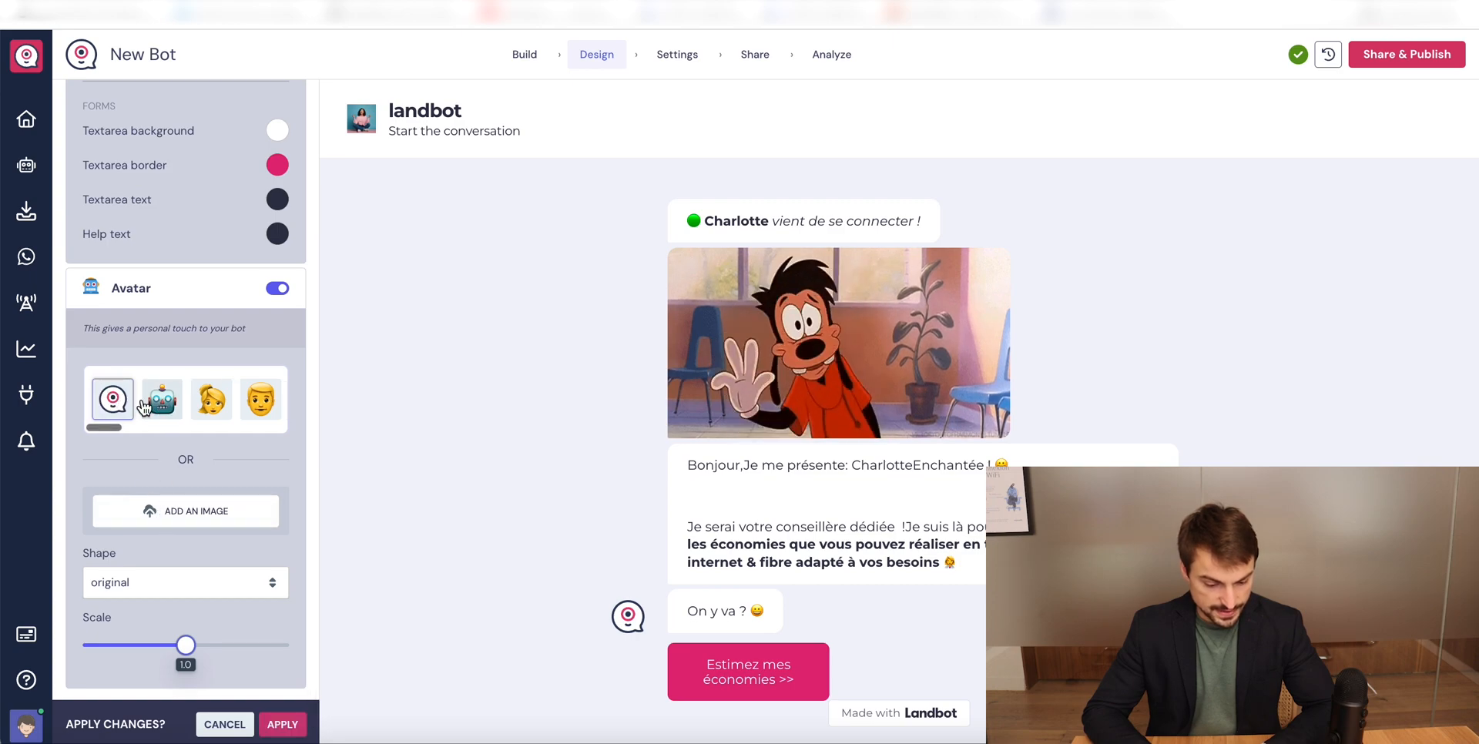
left_click(286, 726)
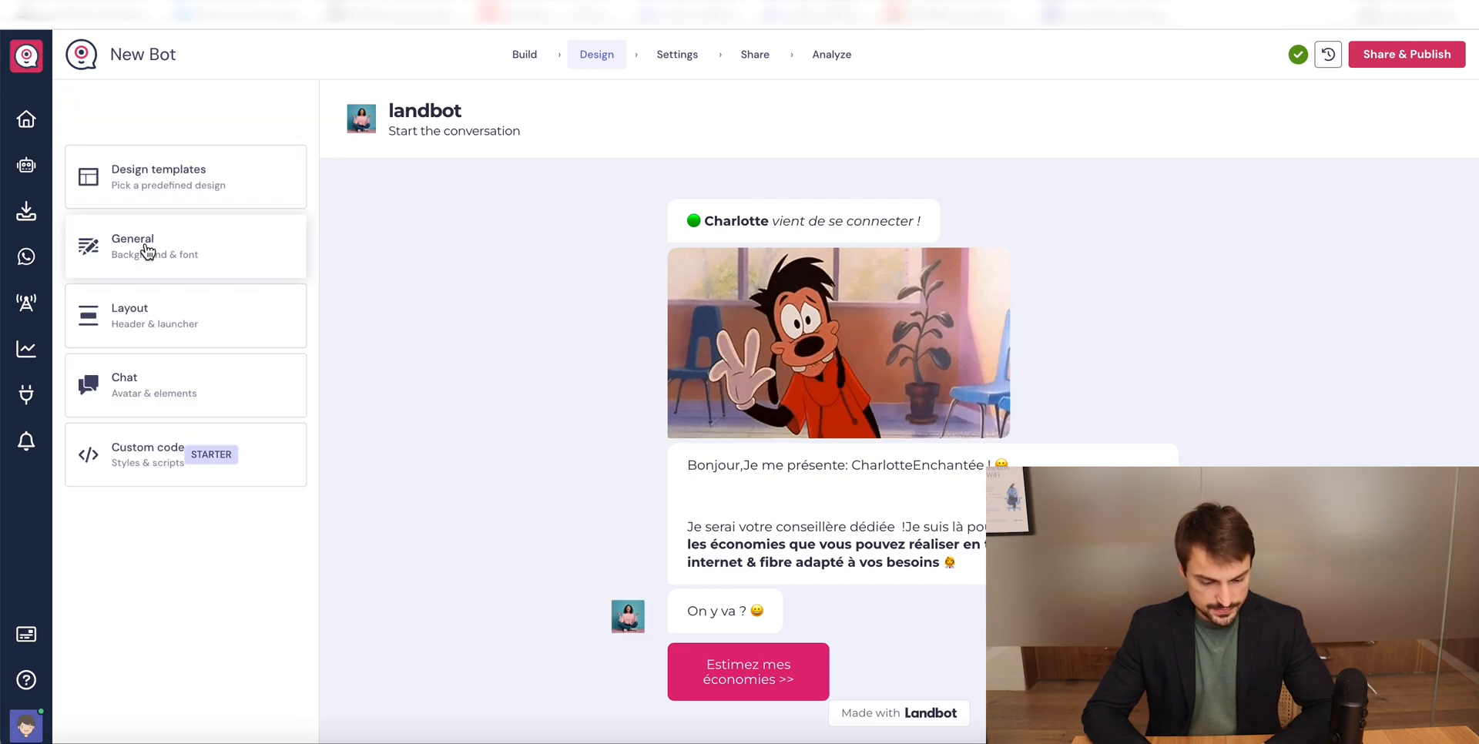
- Replace the header's logo text with the title copied from the reference chatbot, ending in "Votre conseillère Box Internet"
left_click(192, 304)
double_click(136, 238)
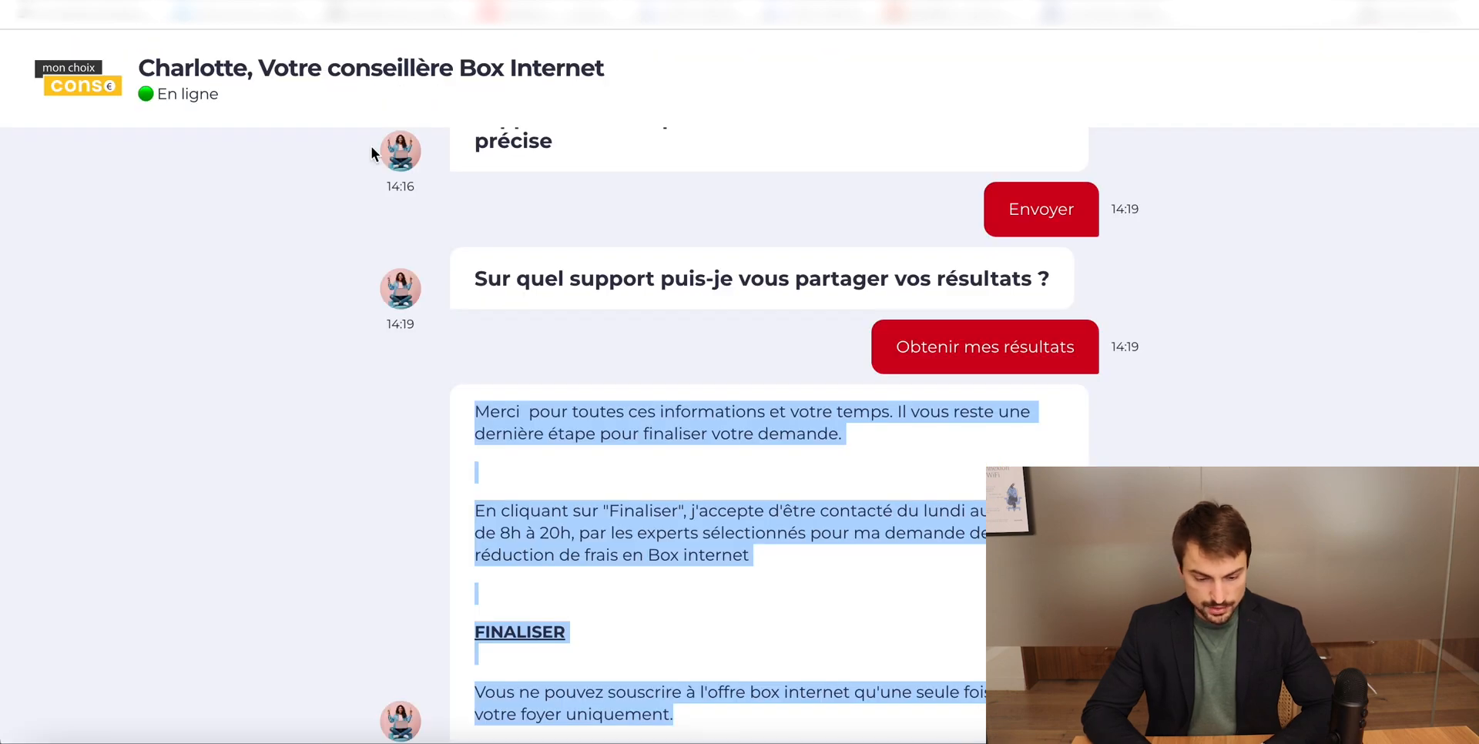
triple_click(339, 77)
key("ctrl+c")
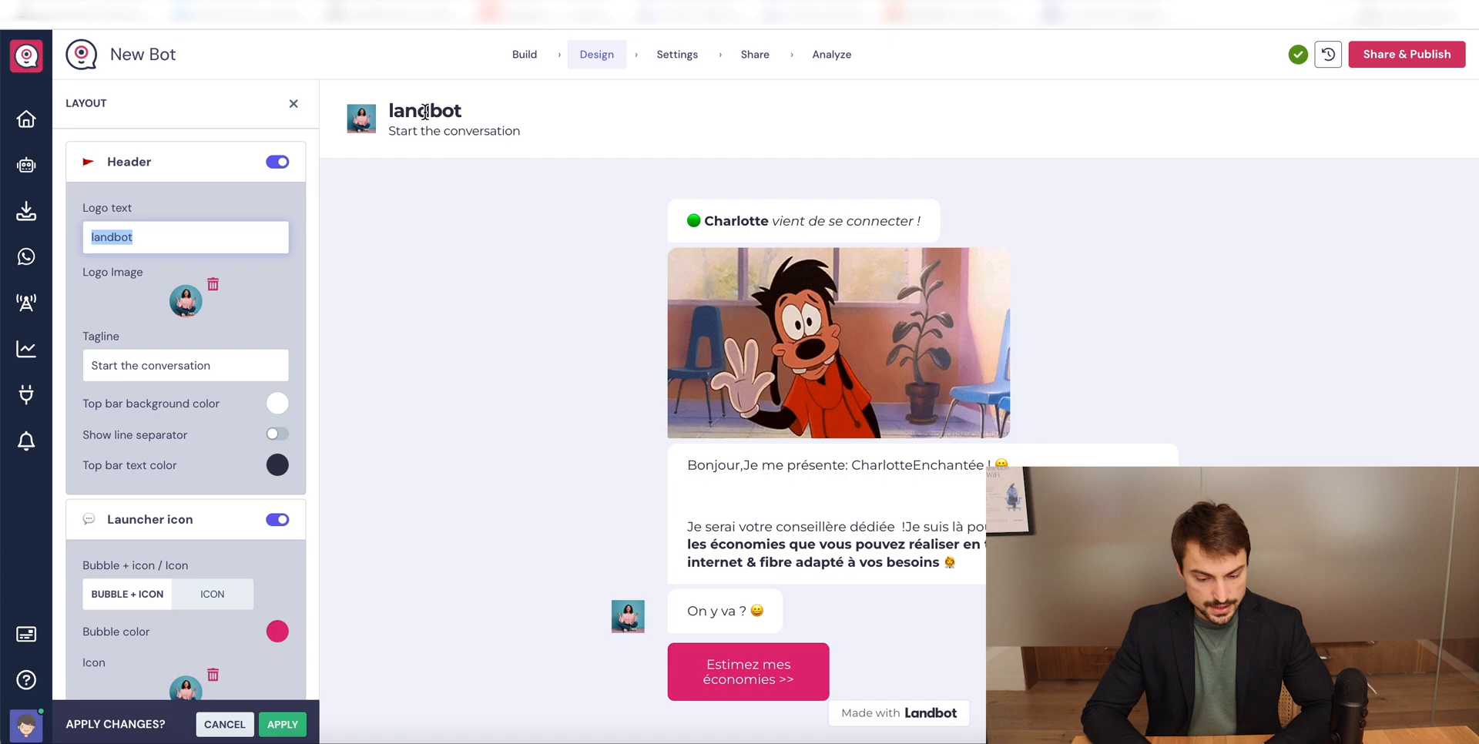
double_click(424, 110)
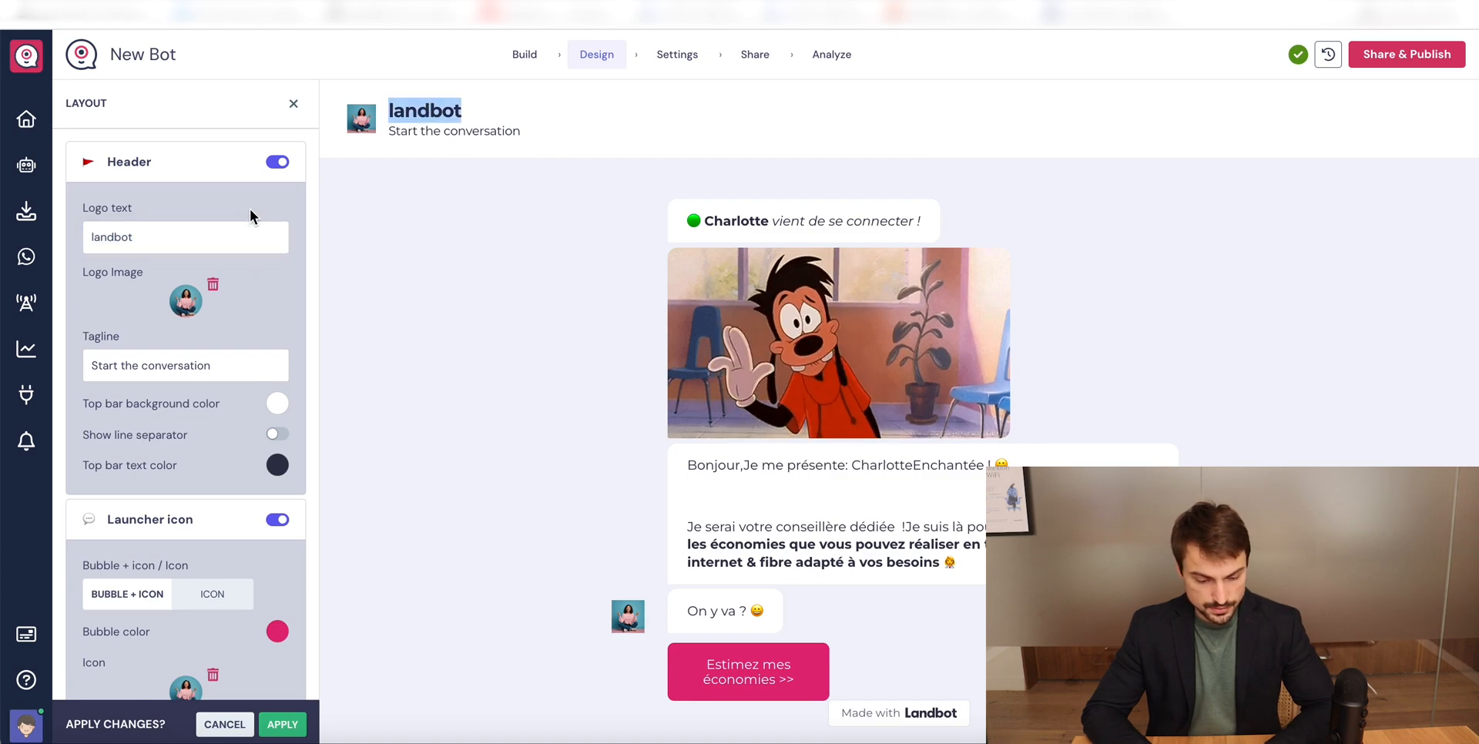
left_click(181, 231)
key("ctrl+a")
key("BackSpace")
key("ctrl+v")
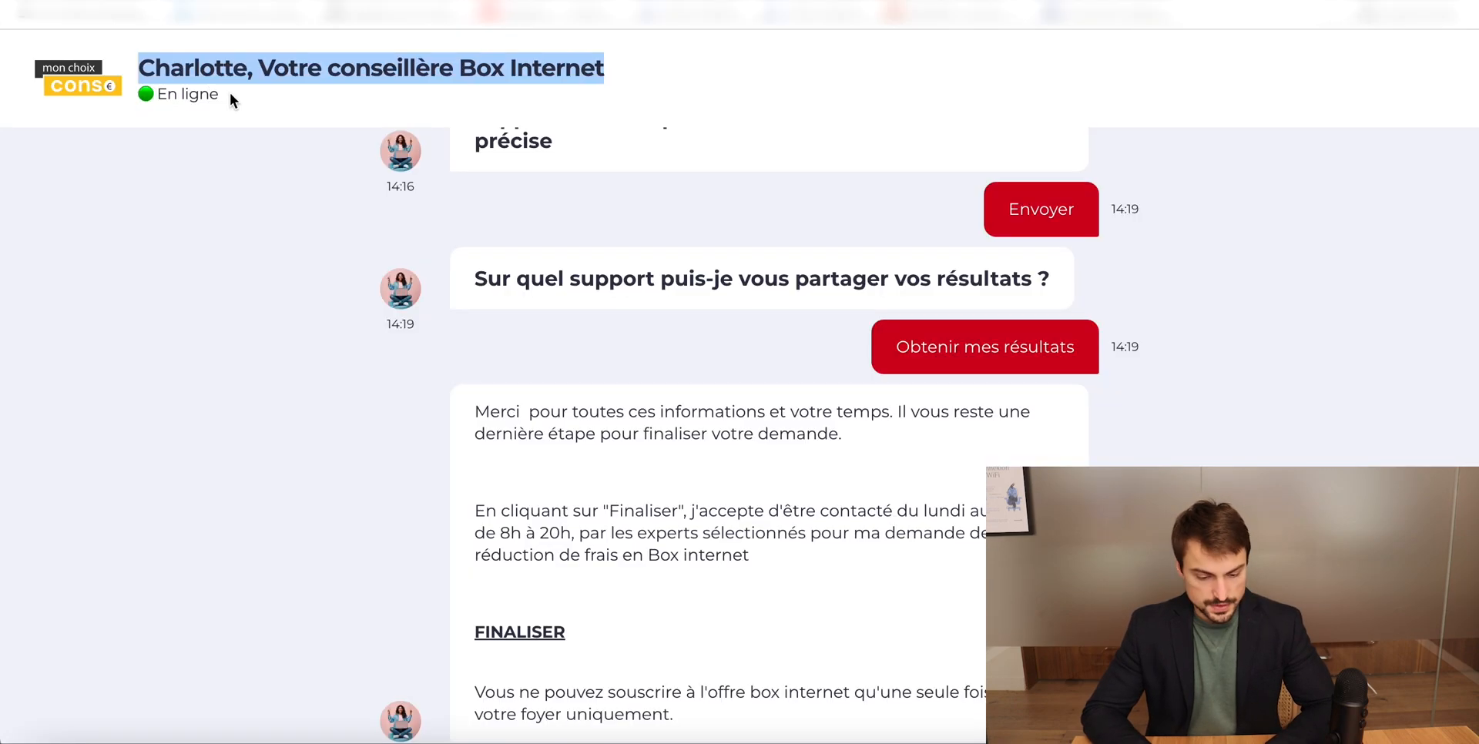
- Set the header tagline to "🟢 En ligne" as in the reference chatbot, apply it and publish the bot
left_click_drag(229, 92, 140, 93)
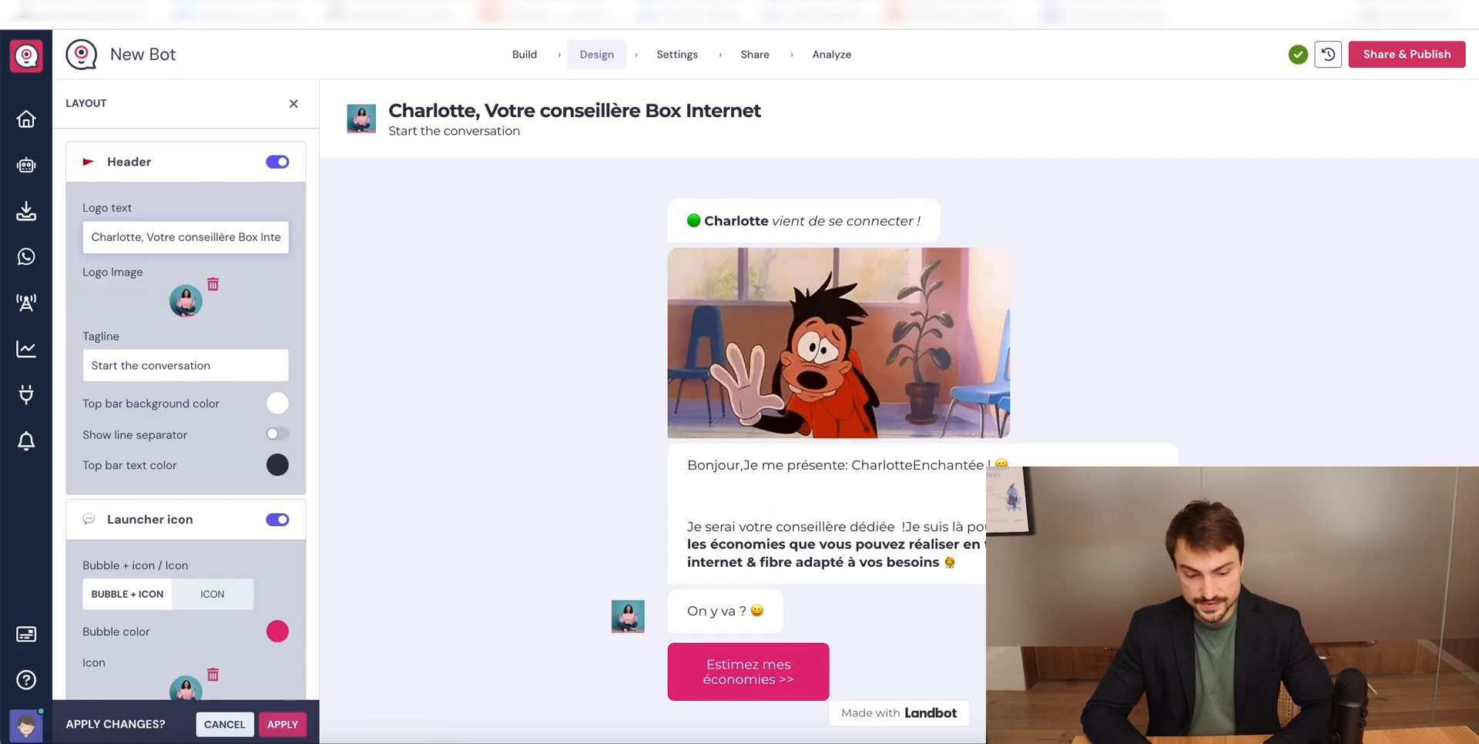
left_click(155, 365)
key("ctrl+a")
type("🟢 En ligne")
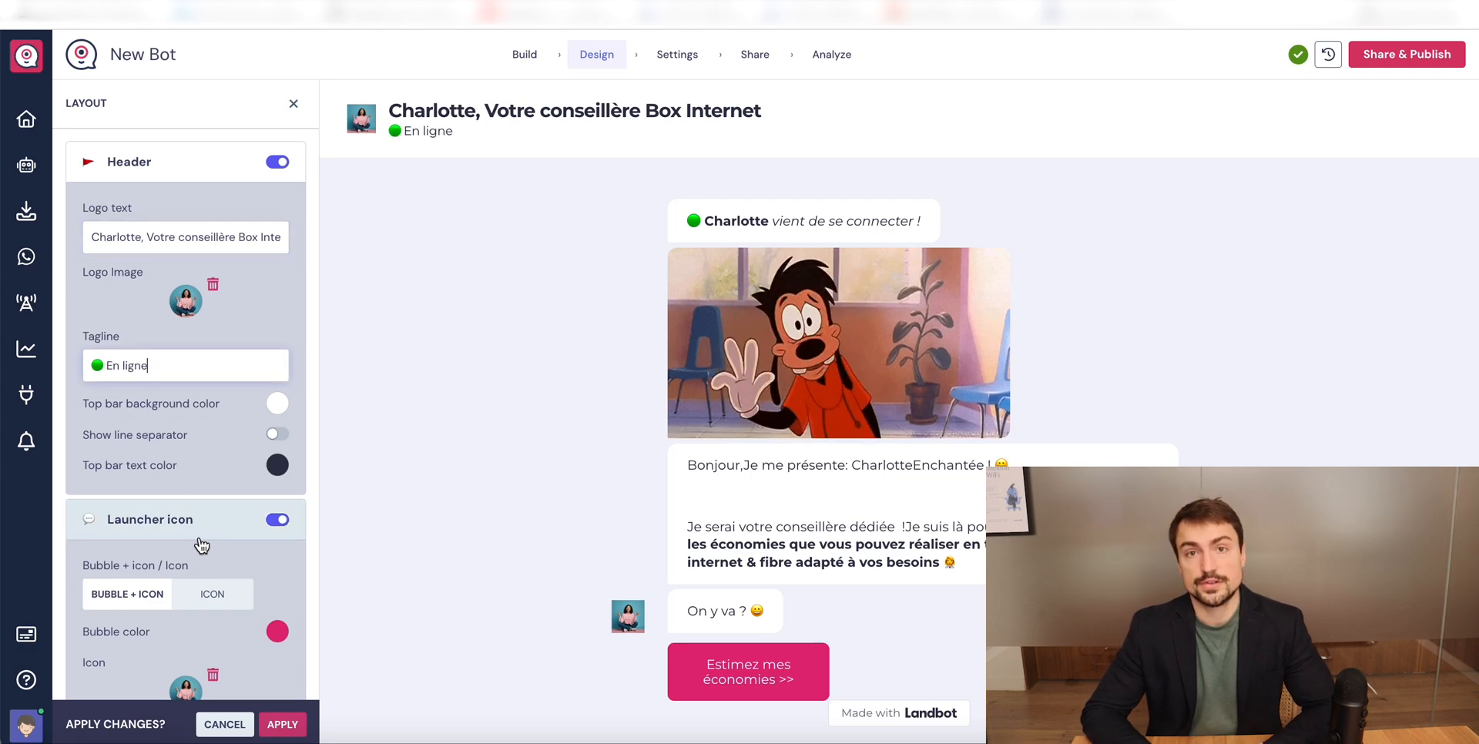
left_click(282, 725)
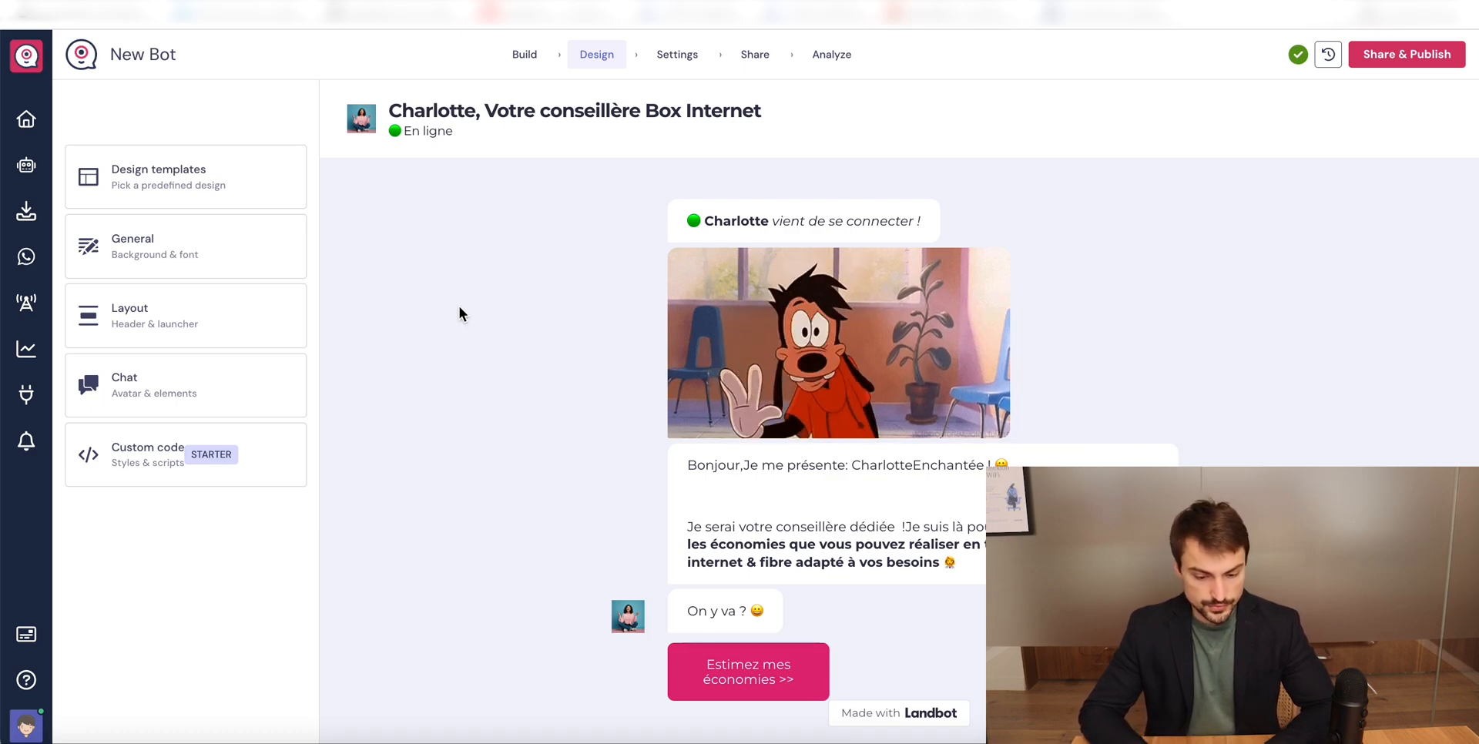
left_click(1410, 54)
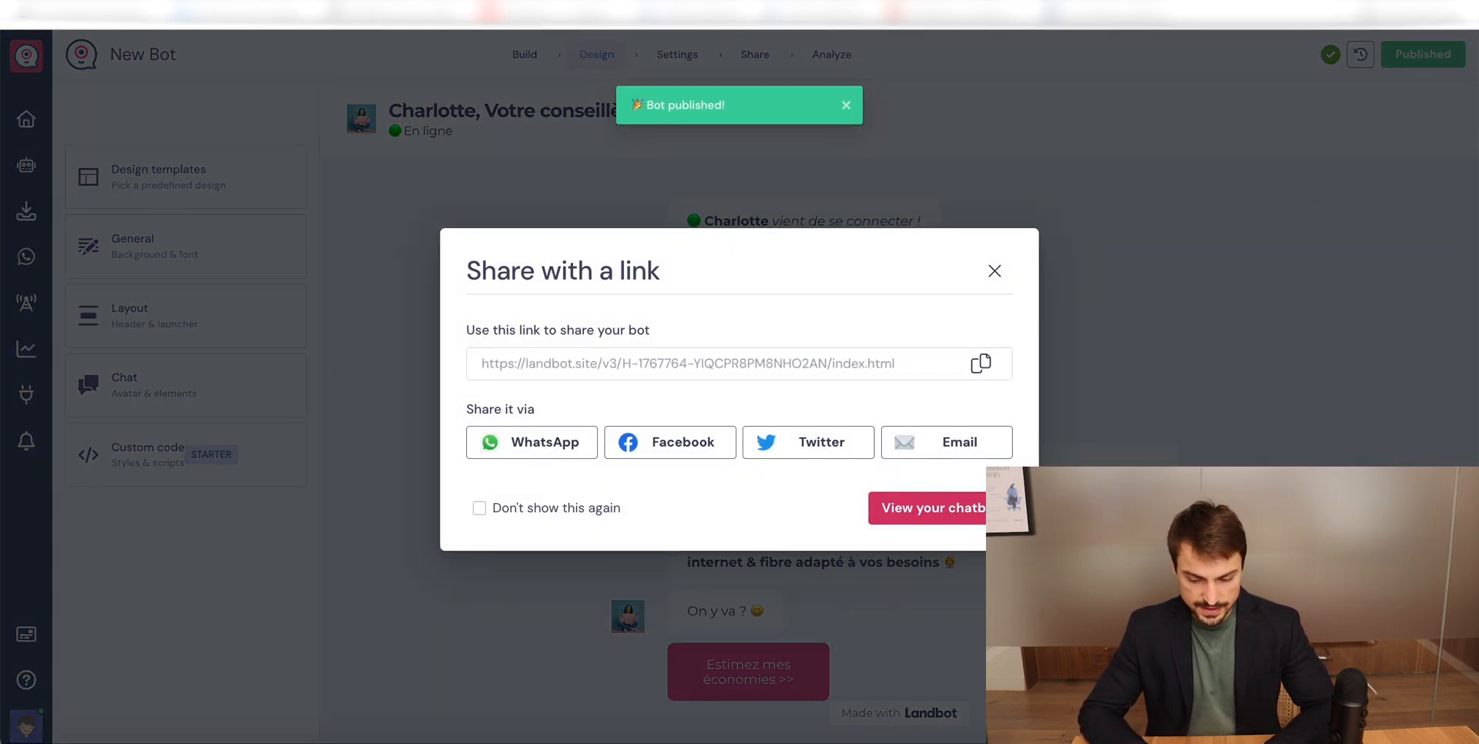
left_click(994, 271)
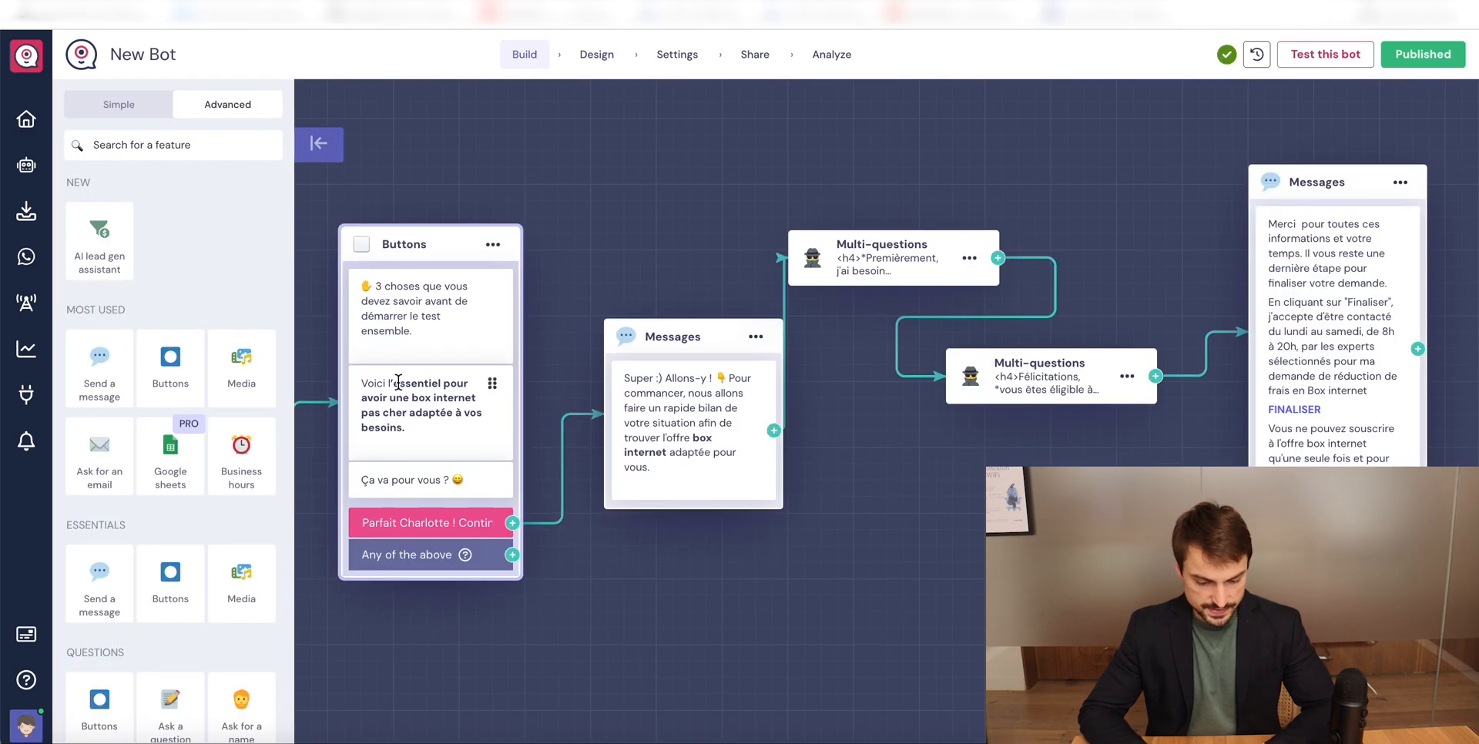
- Add the generated woman image as media to the Buttons block with the "3 choses que vous devez savoir" message
left_click(399, 383)
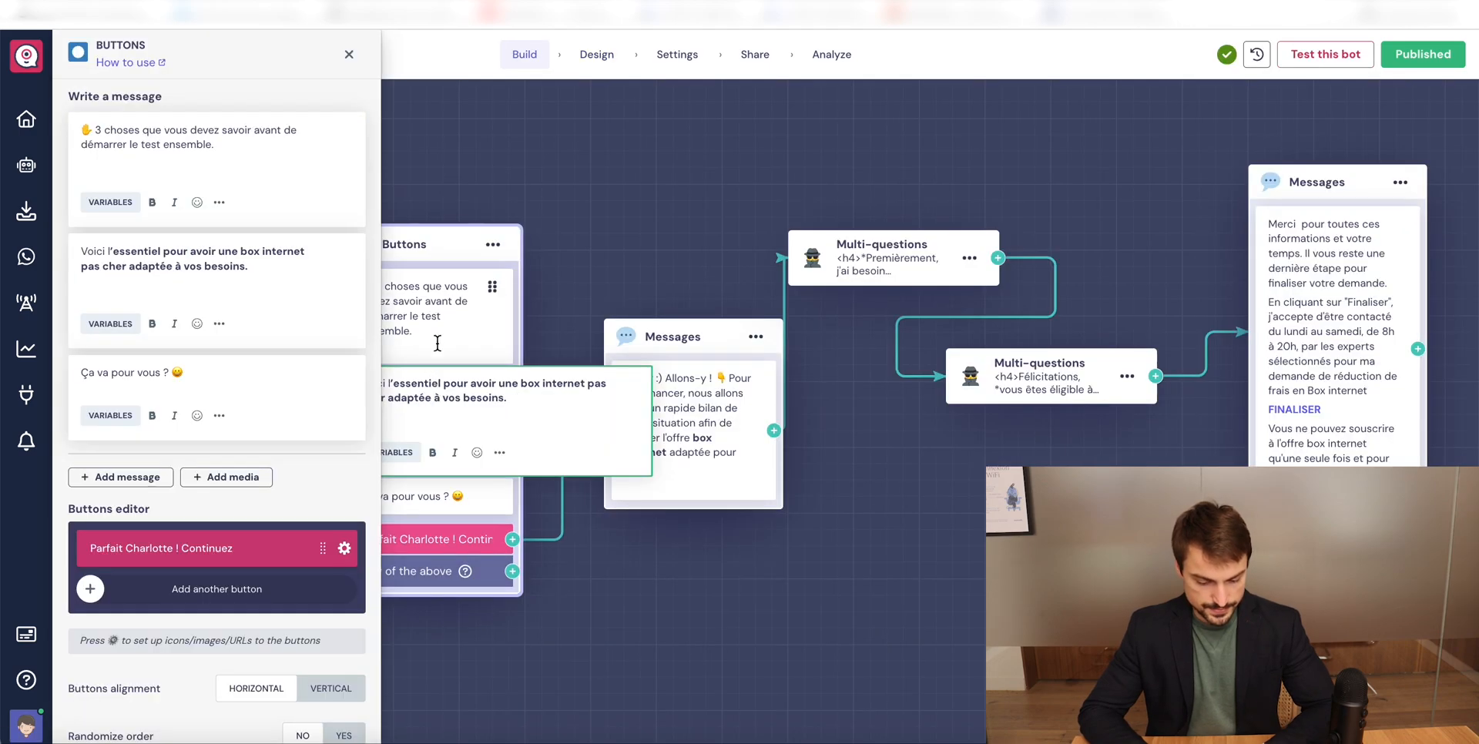
left_click(220, 478)
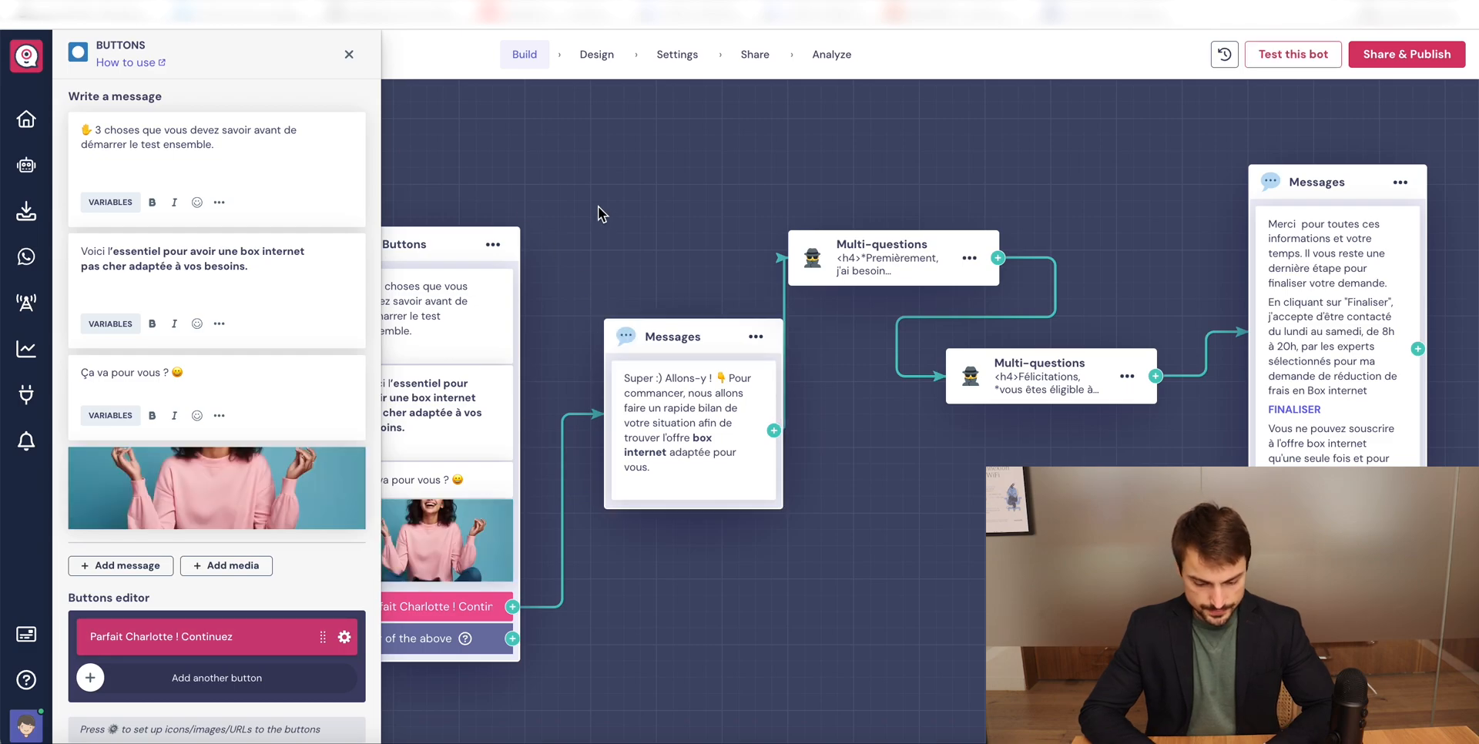
- Publish the bot, reload its public page to check the new design, and return to the flow builder
left_click(1407, 53)
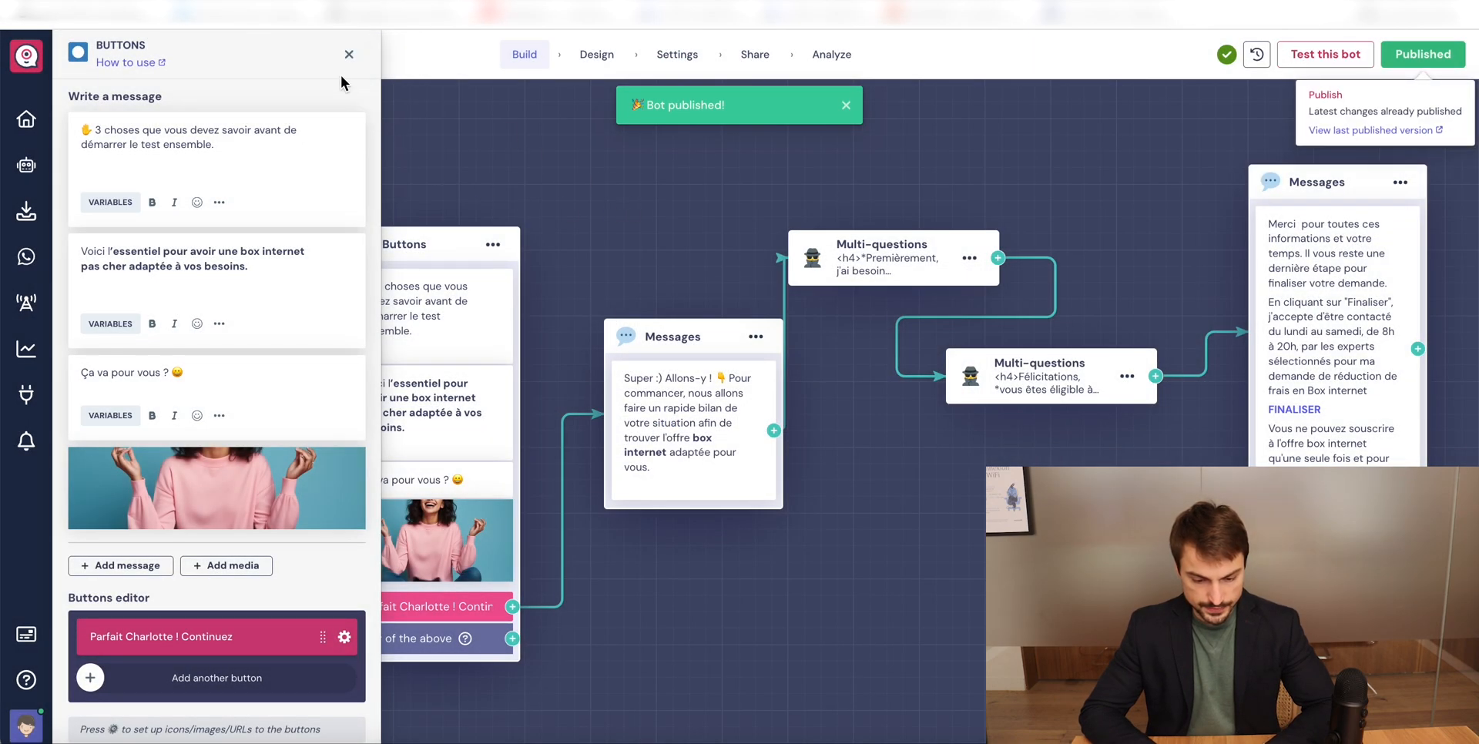
left_click(347, 57)
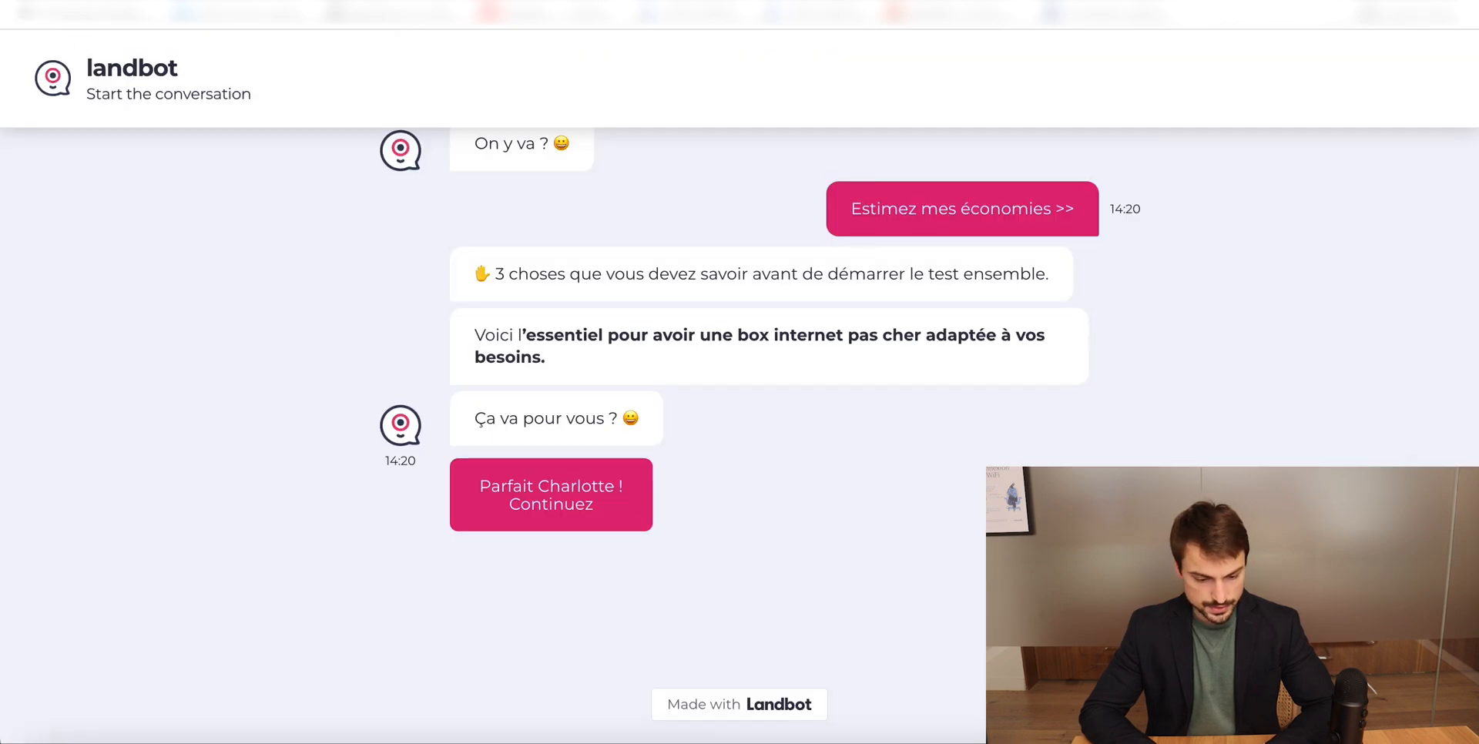
key("super+r")
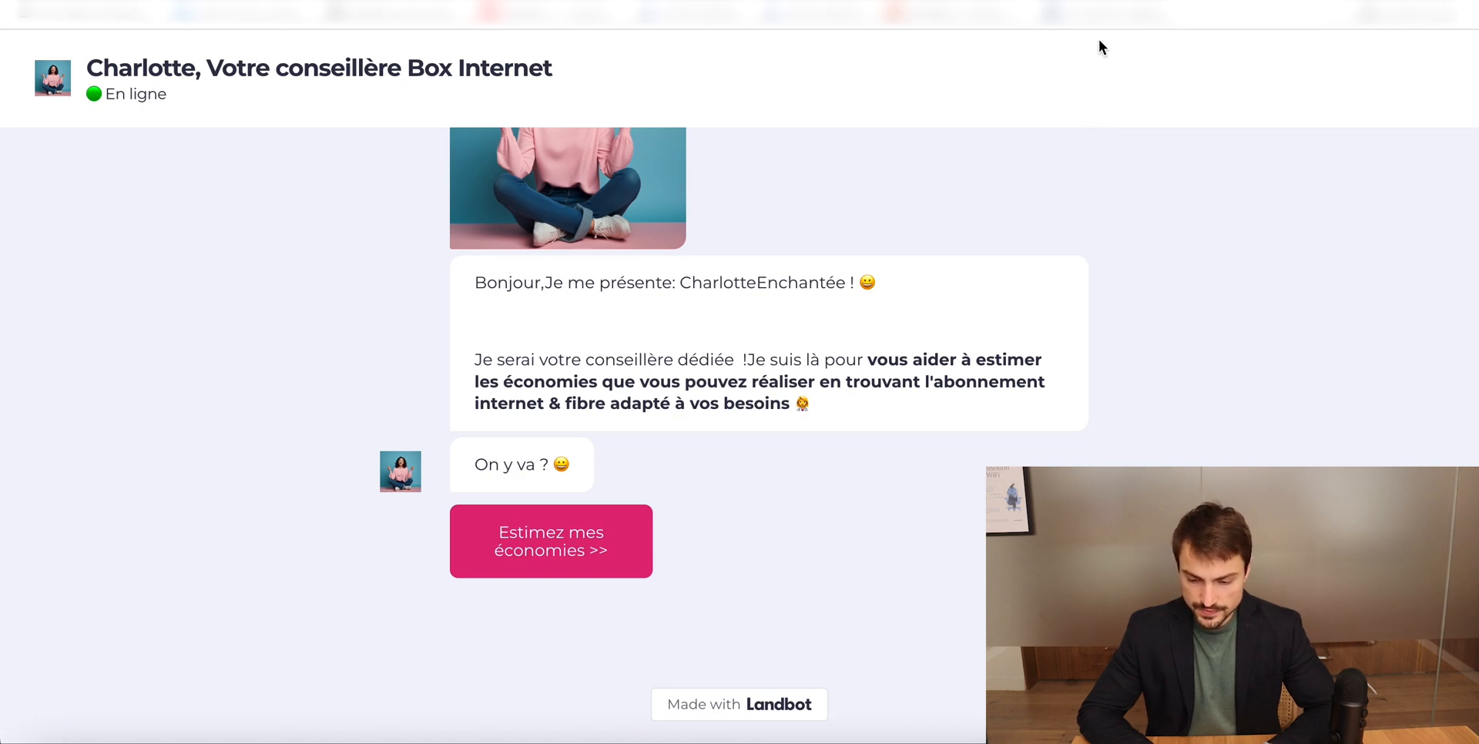
left_click(1036, 3)
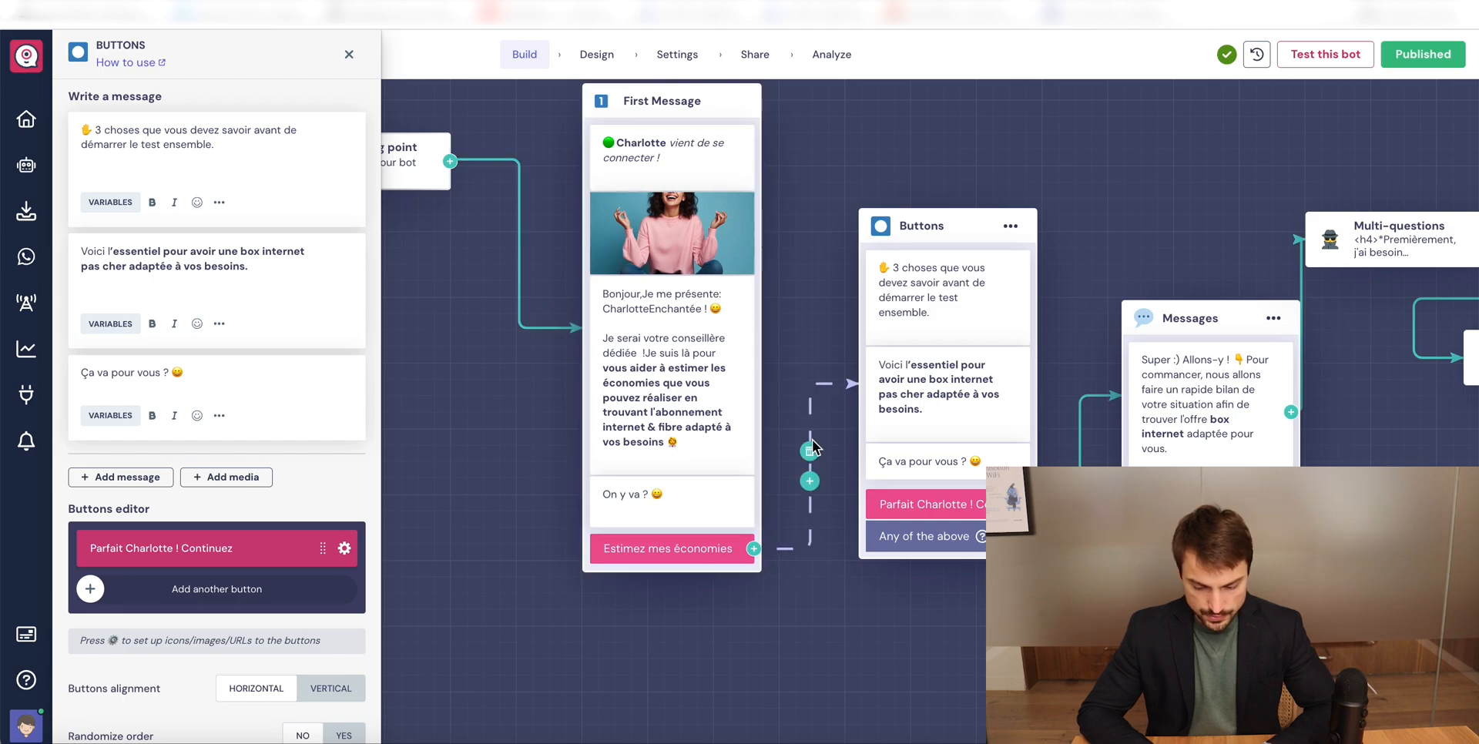
- Remove the link between First Message and the Buttons block and insert a Code block between them, placed below First Message
left_click(811, 450)
left_click(346, 59)
left_click(80, 143)
scroll(123, 485, "down", 5)
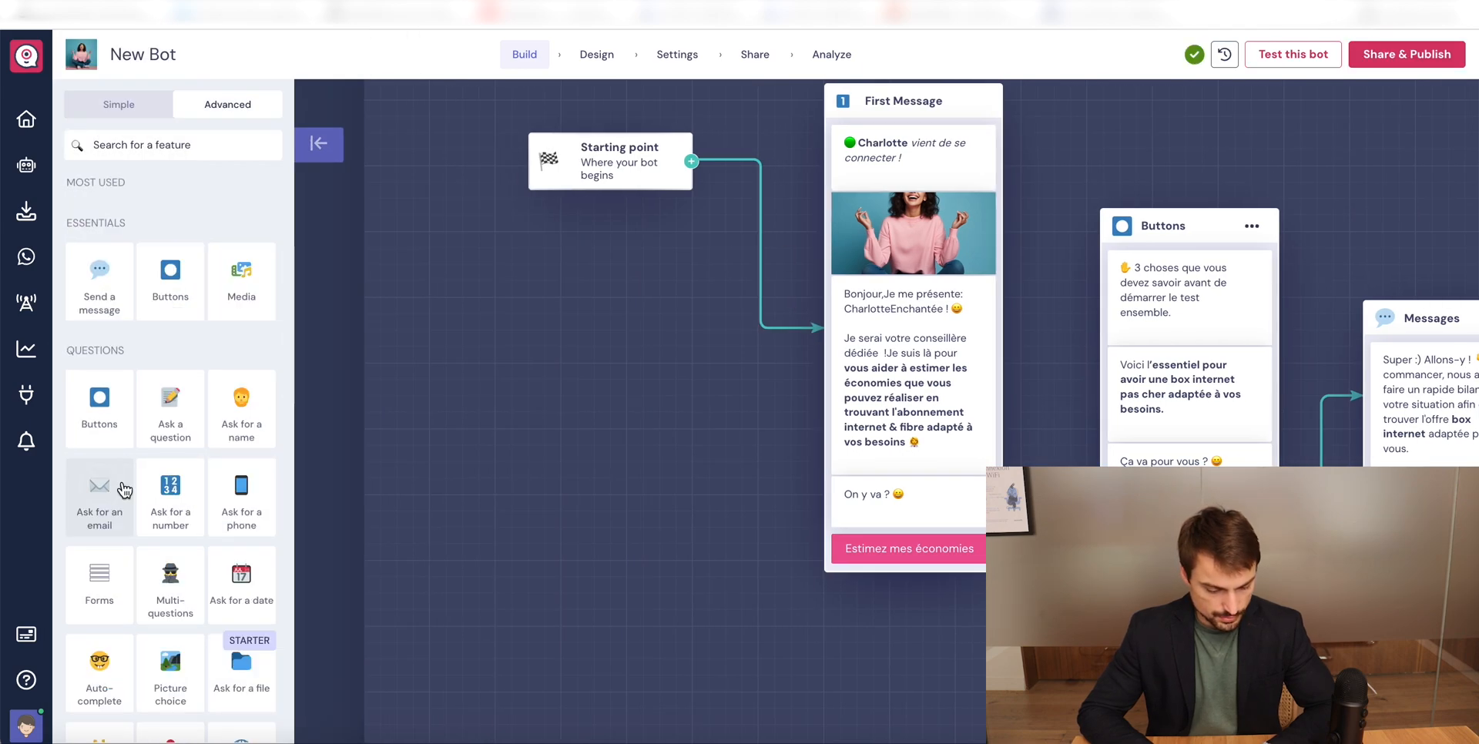
type("co")
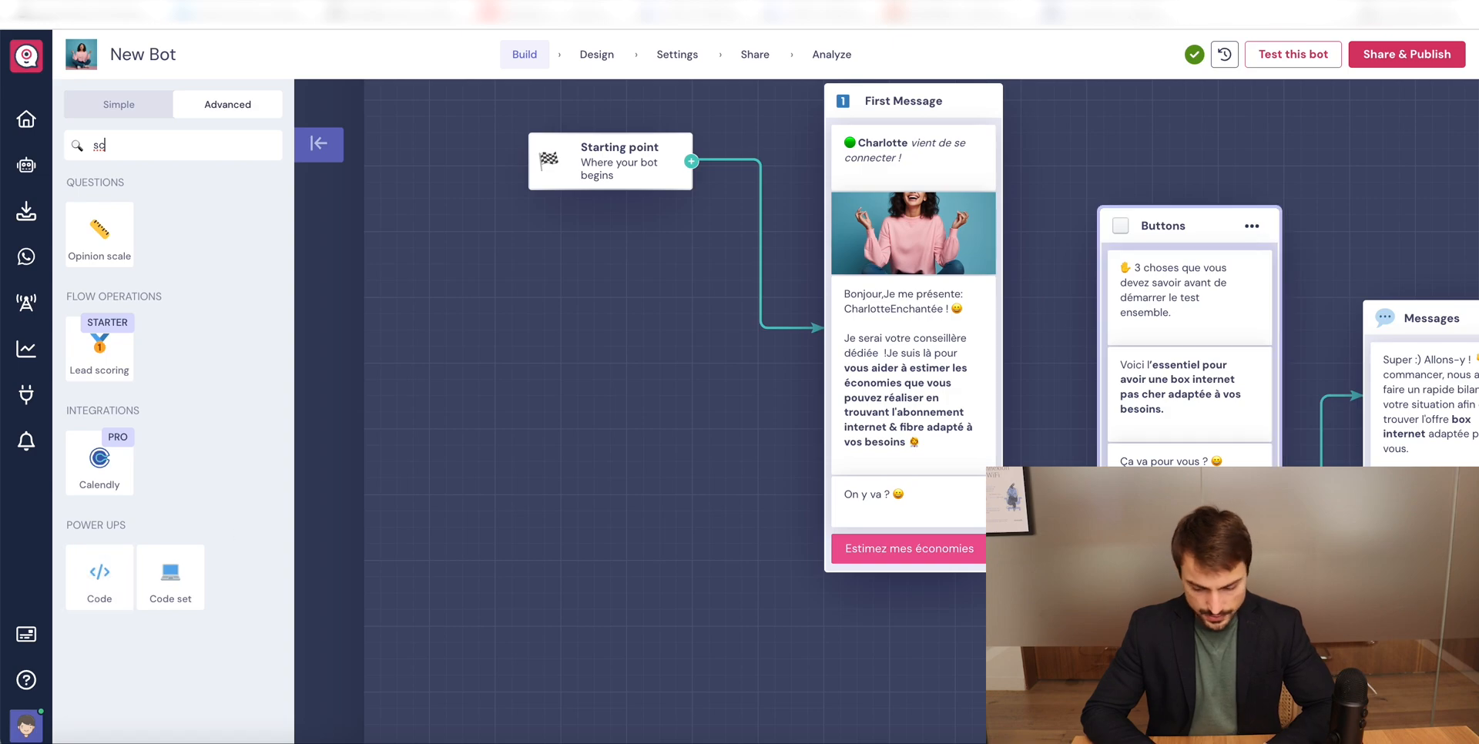
left_click(98, 579)
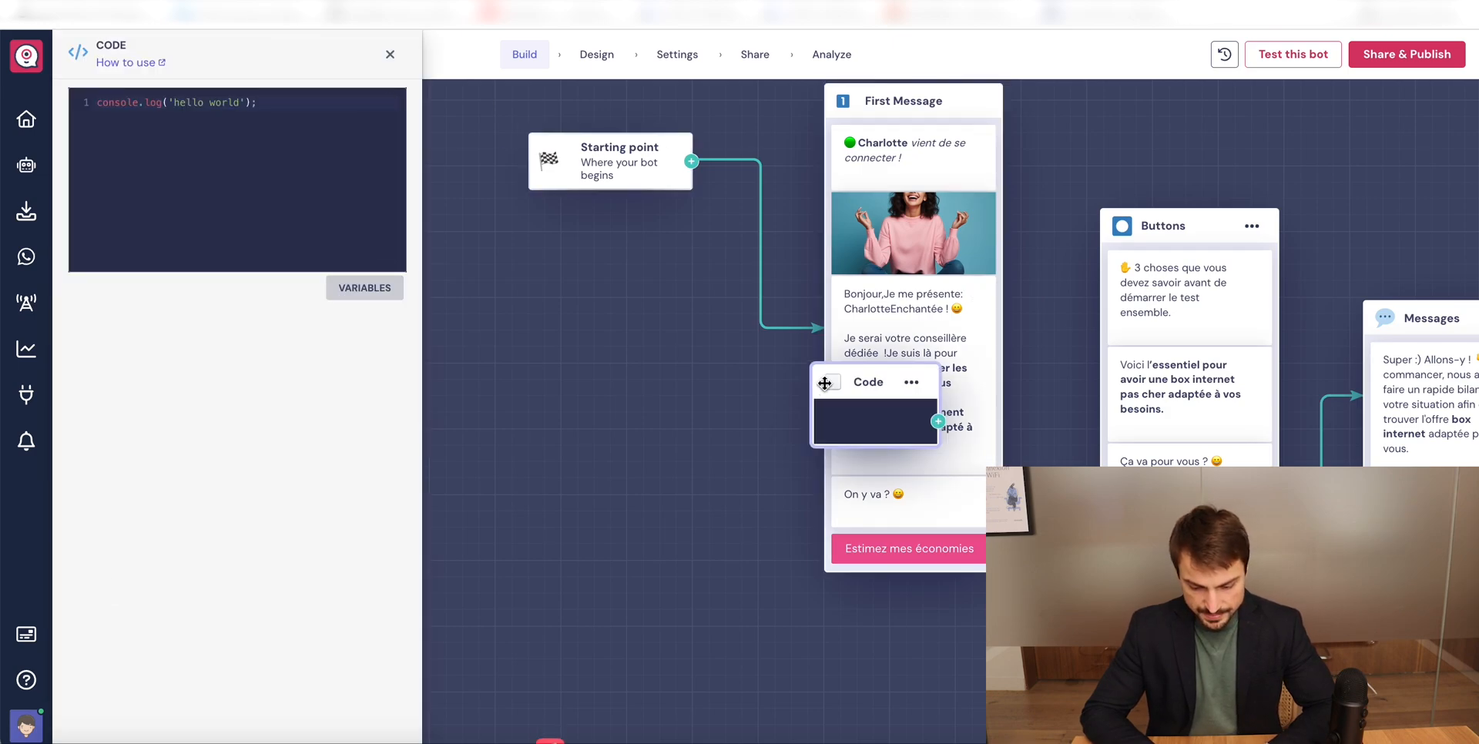
left_click_drag(871, 392, 1050, 624)
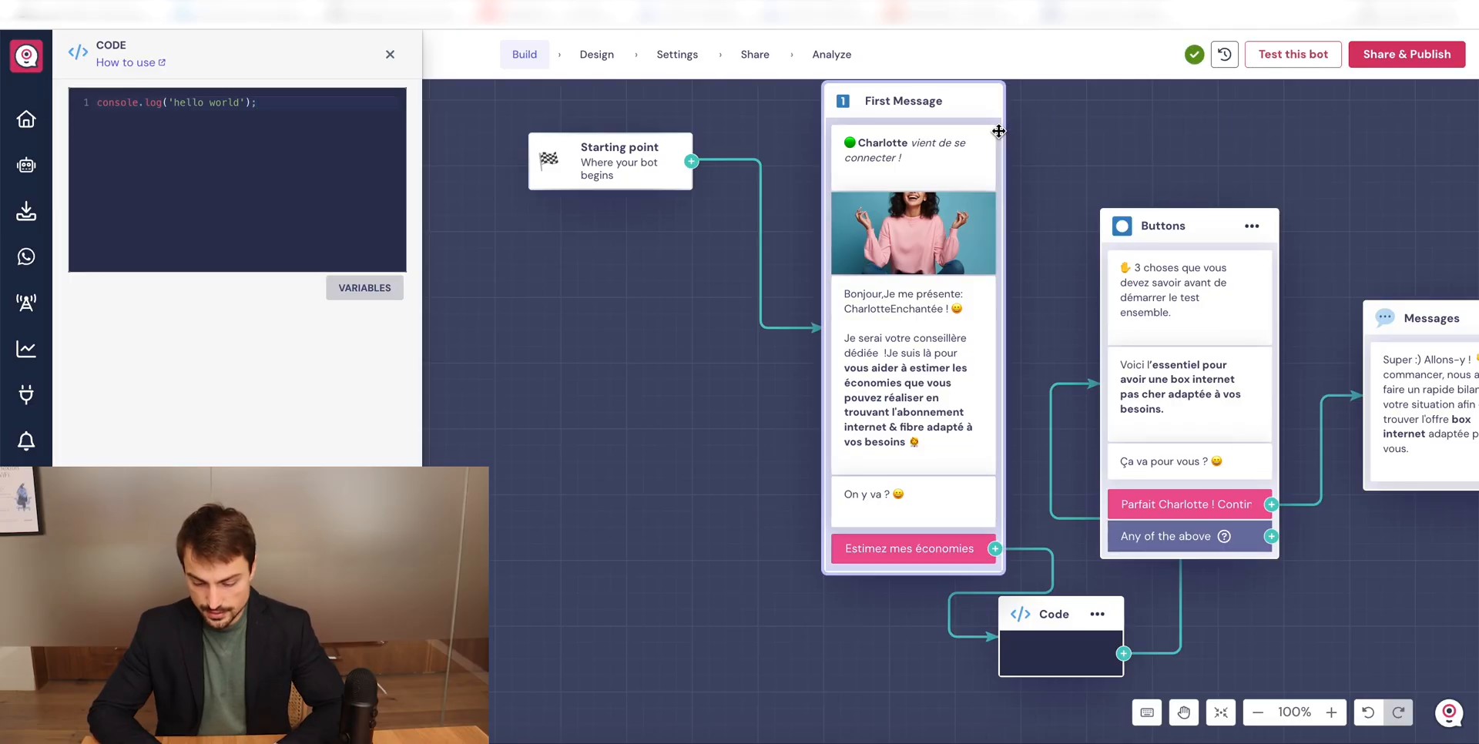
- Save the Code block with its sample console.log('hello world') script and publish the bot
left_click(390, 54)
left_click(857, 420)
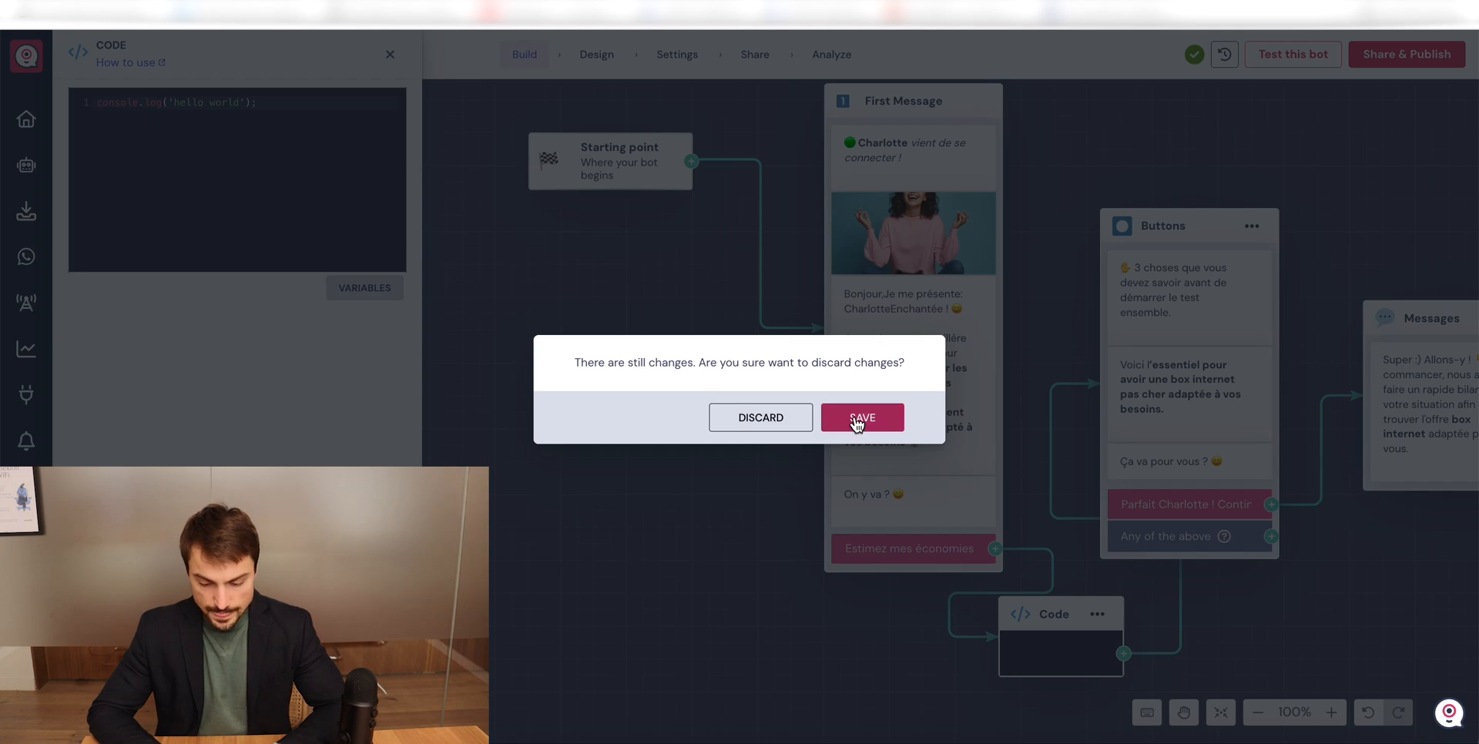
left_click(1330, 718)
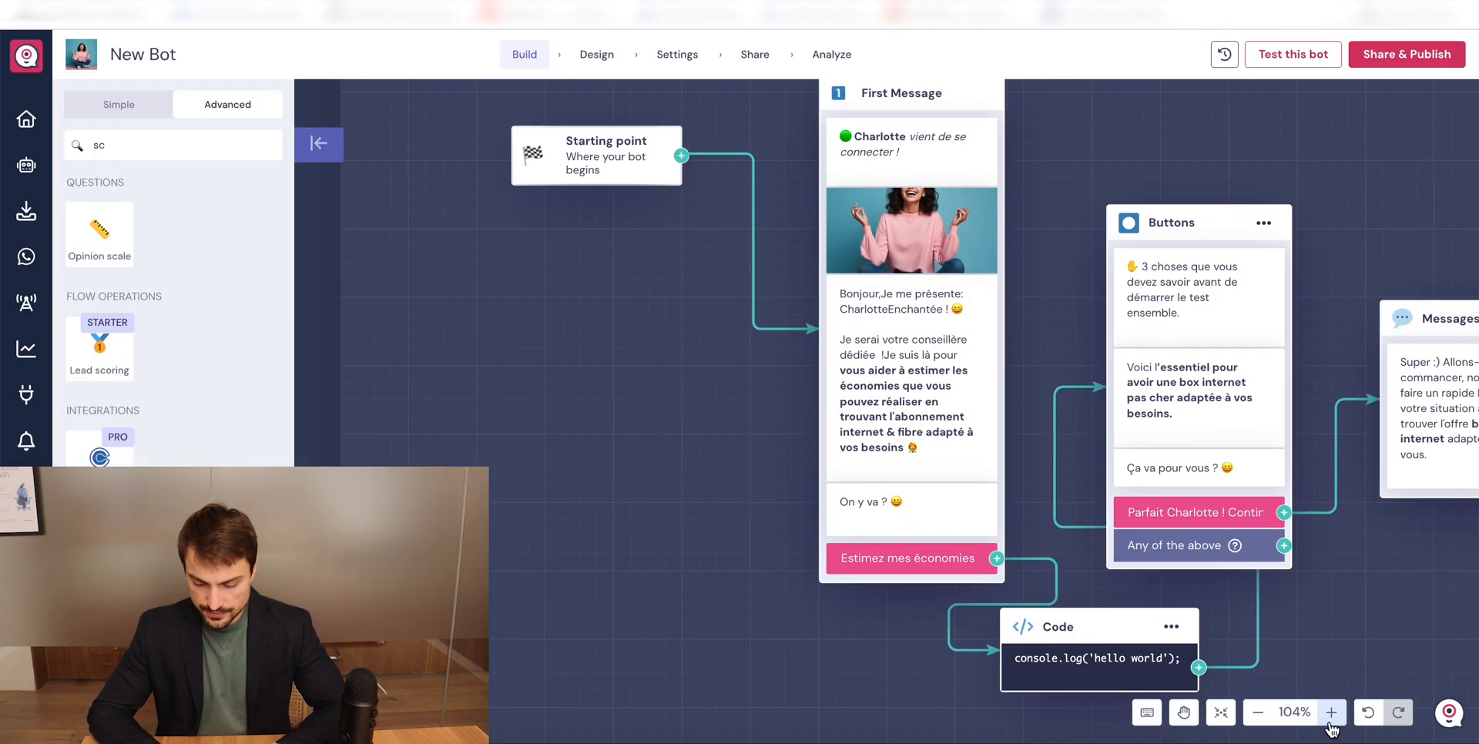
left_click(1220, 712)
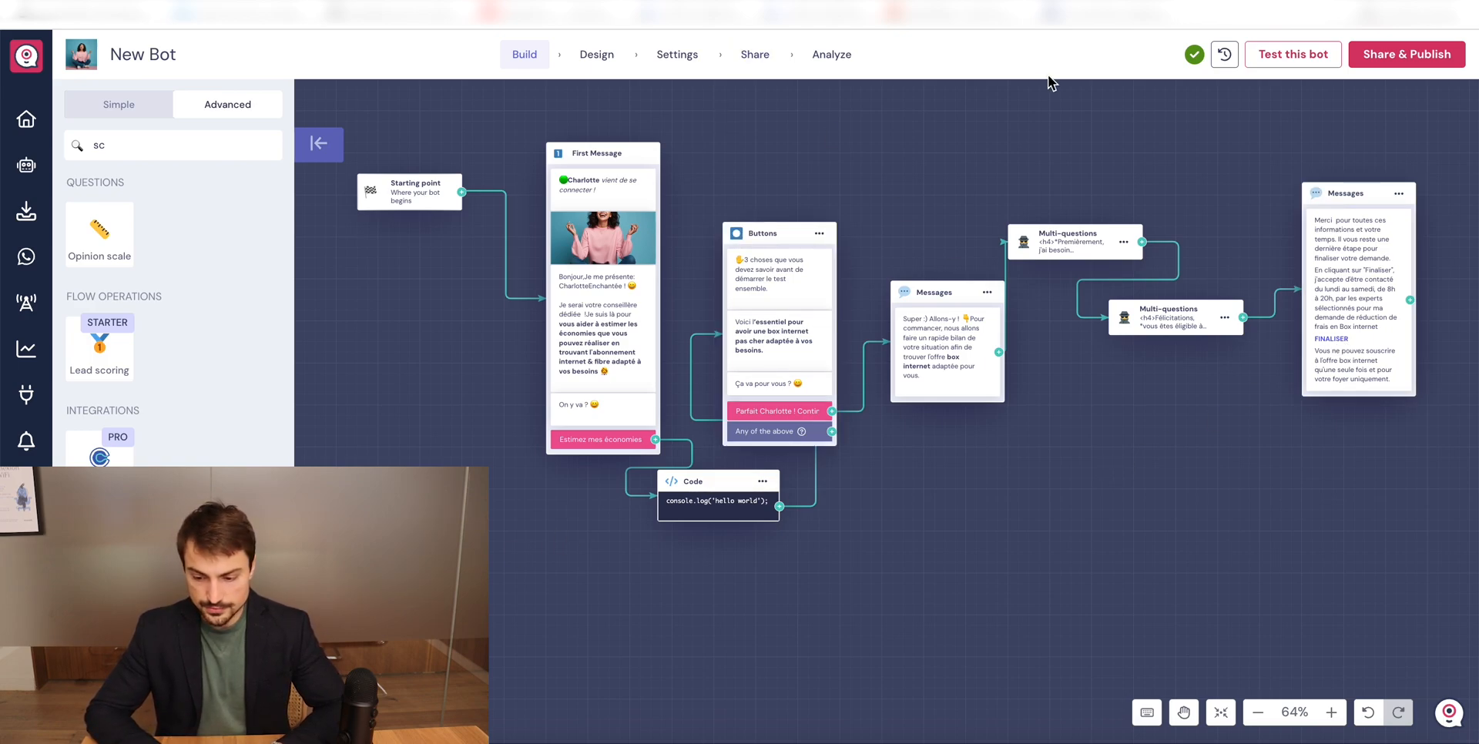
left_click(1382, 60)
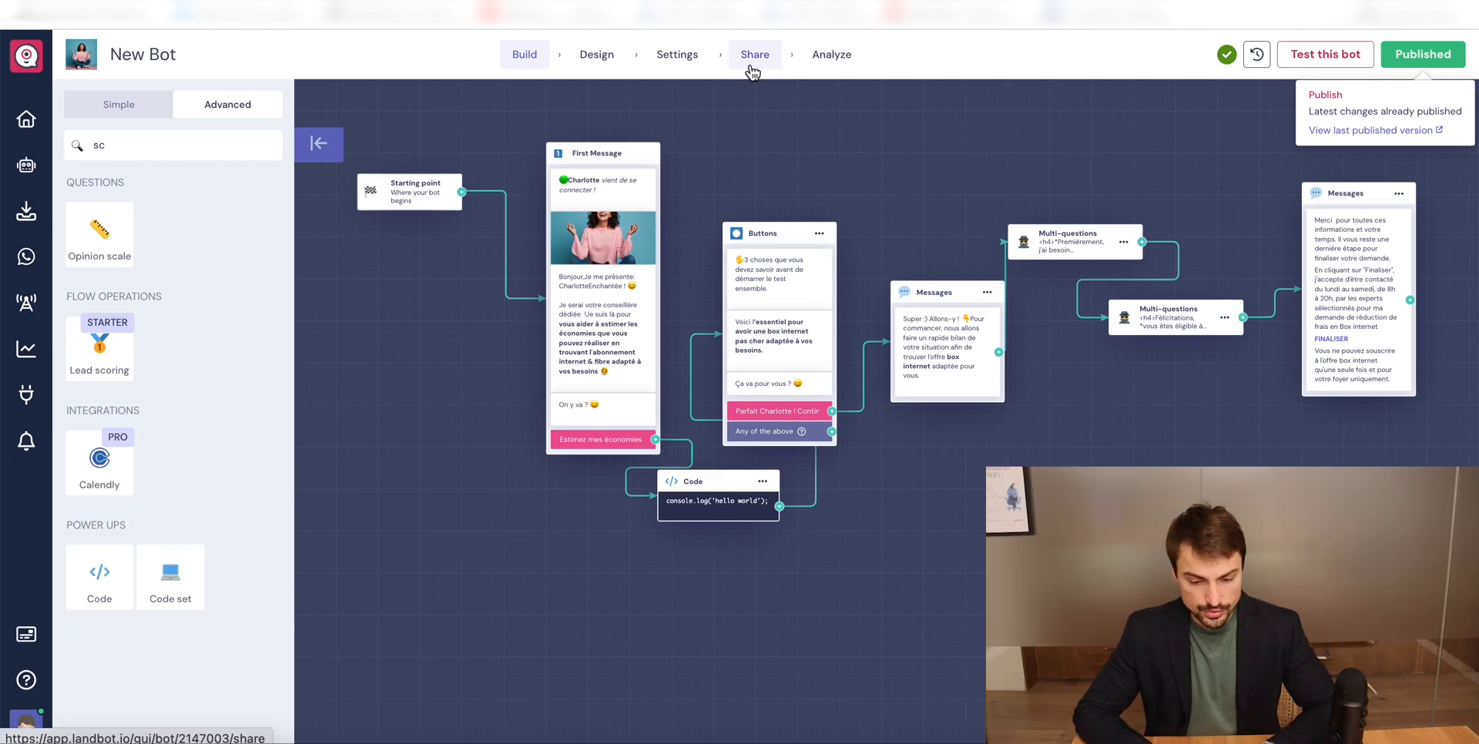
- Compare the Fullpage, Livechat, Embed and Popup options for embedding the bot into a website
left_click(752, 68)
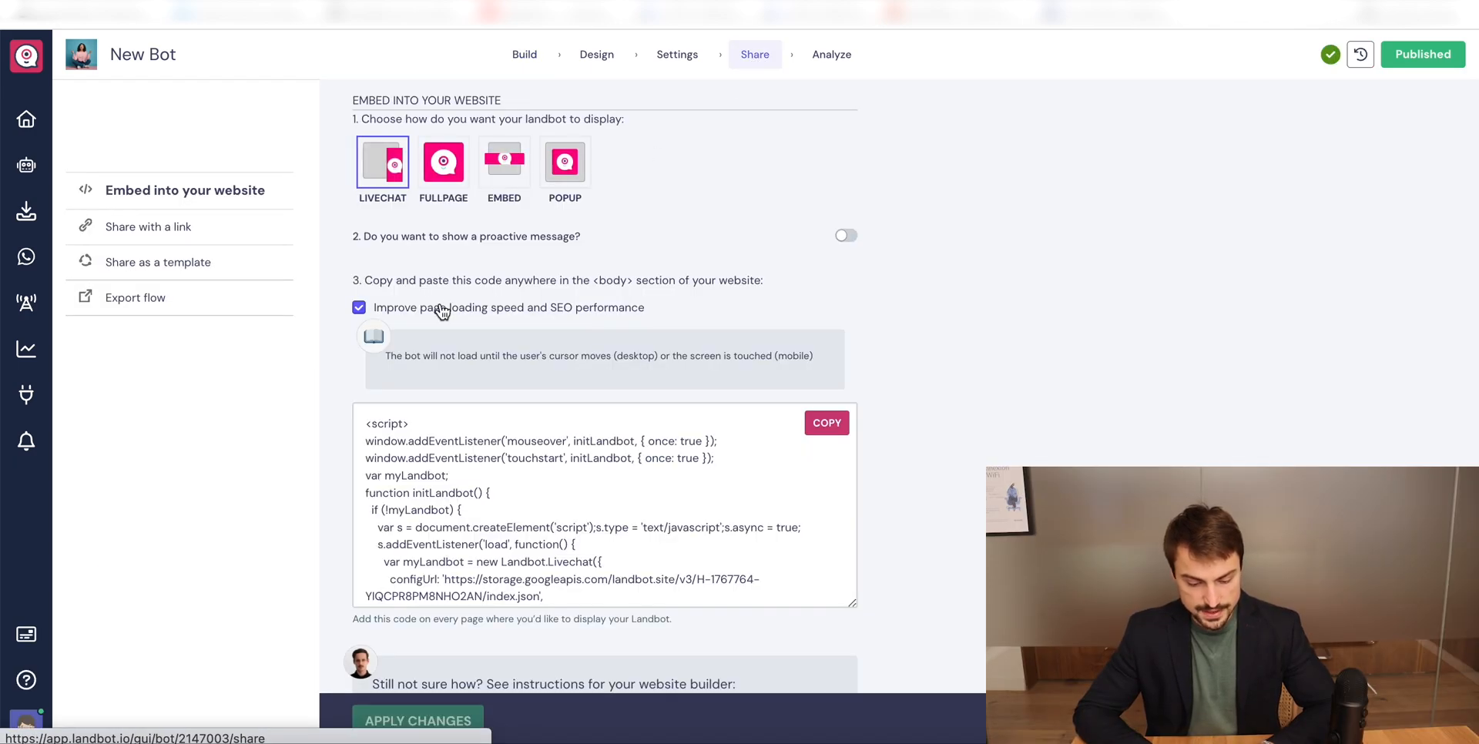
left_click(455, 162)
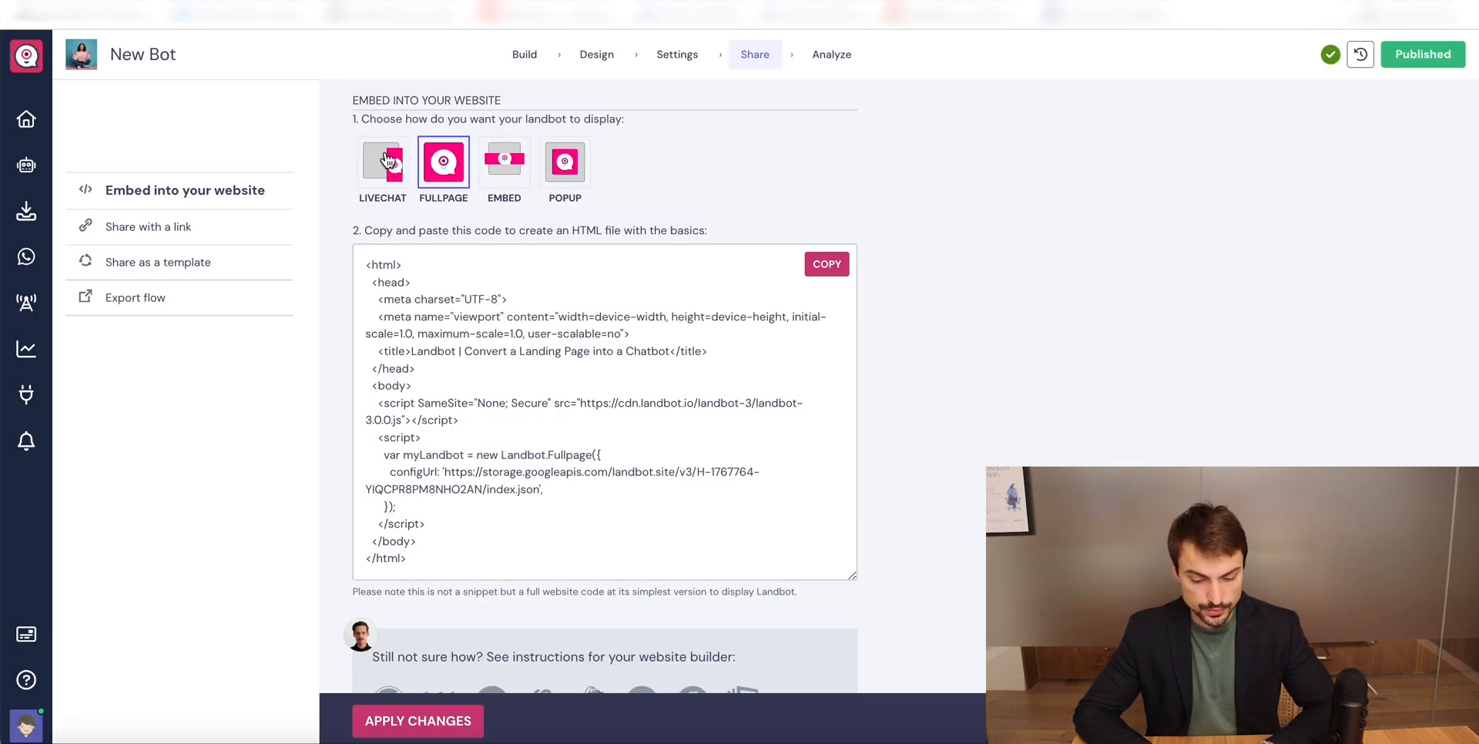
left_click(389, 162)
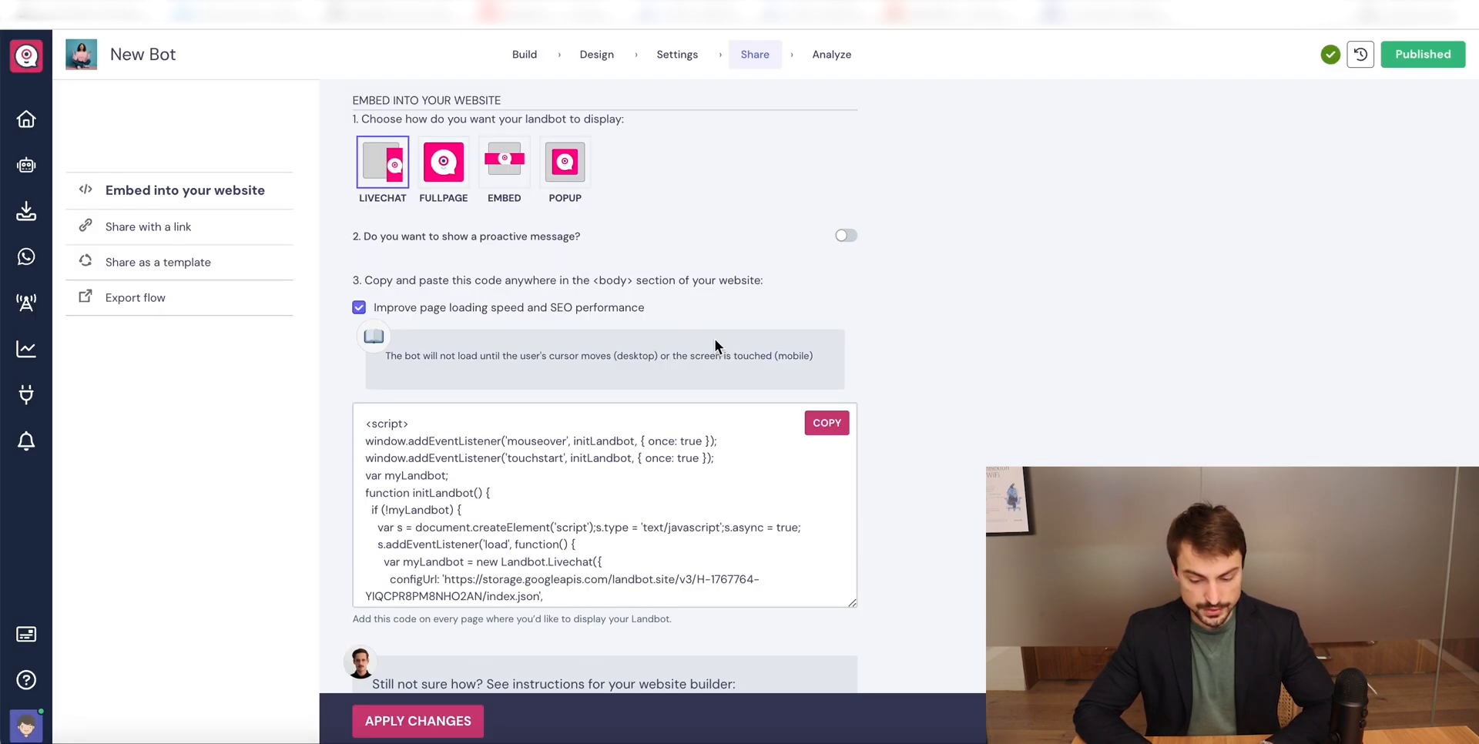
left_click(506, 164)
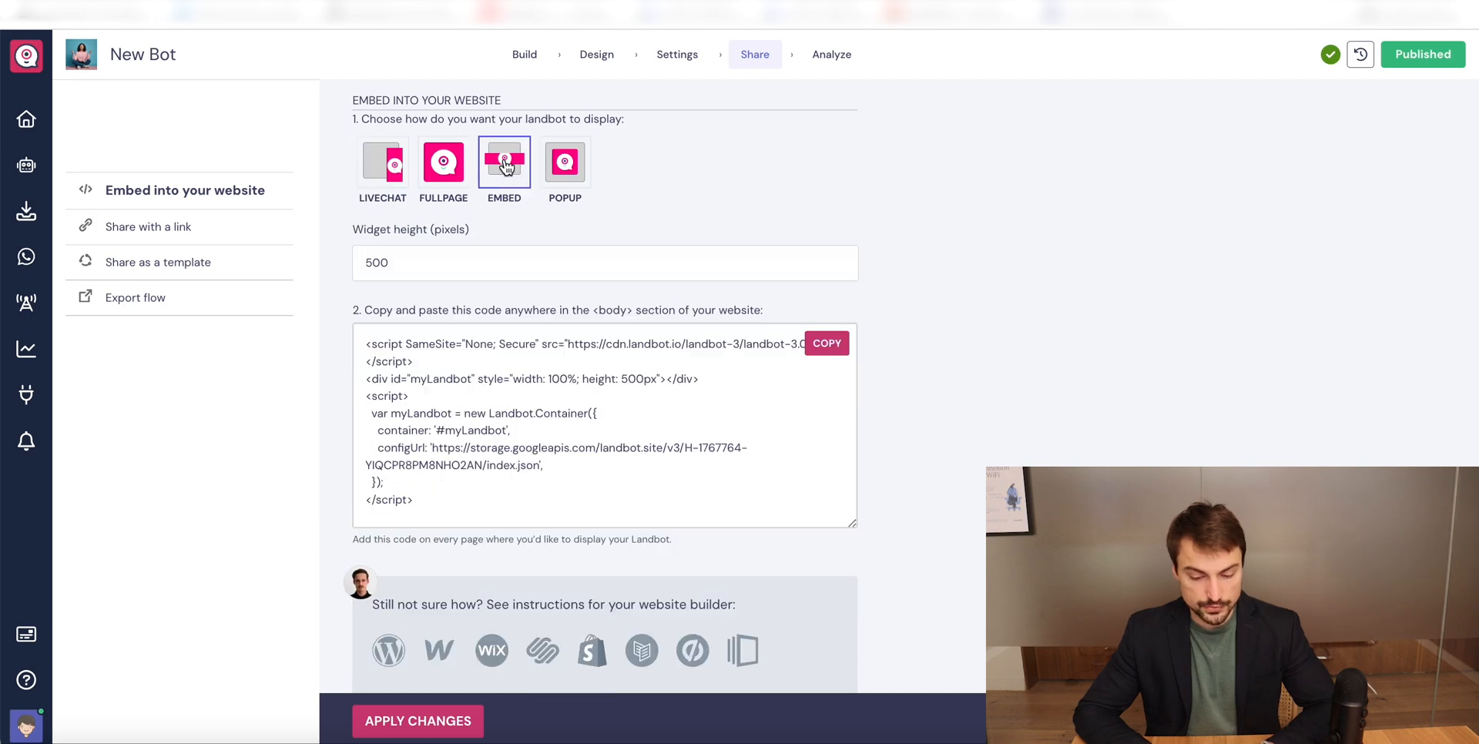
left_click(550, 165)
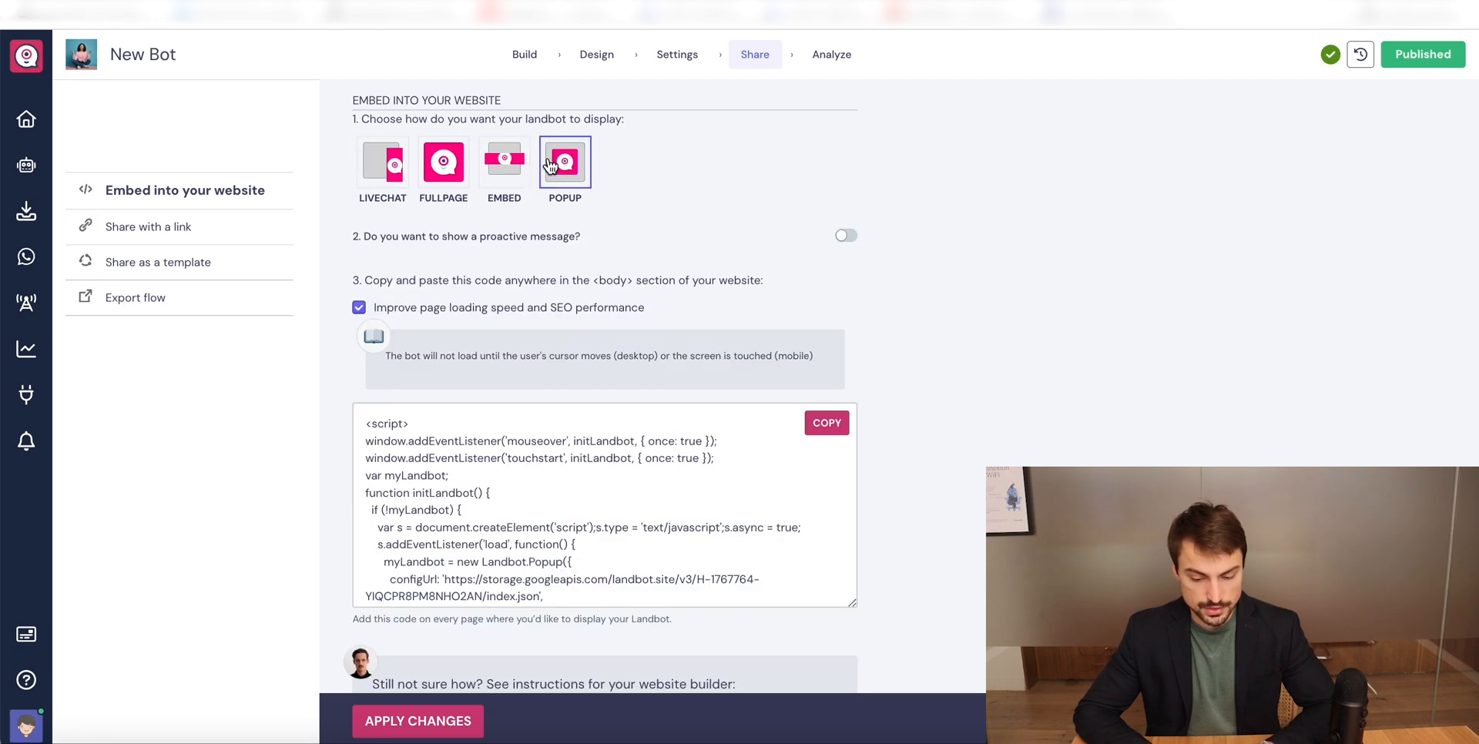
- Apply the Popup display while viewing the link-sharing options, and return to the website embedding to select Fullpage
left_click(197, 230)
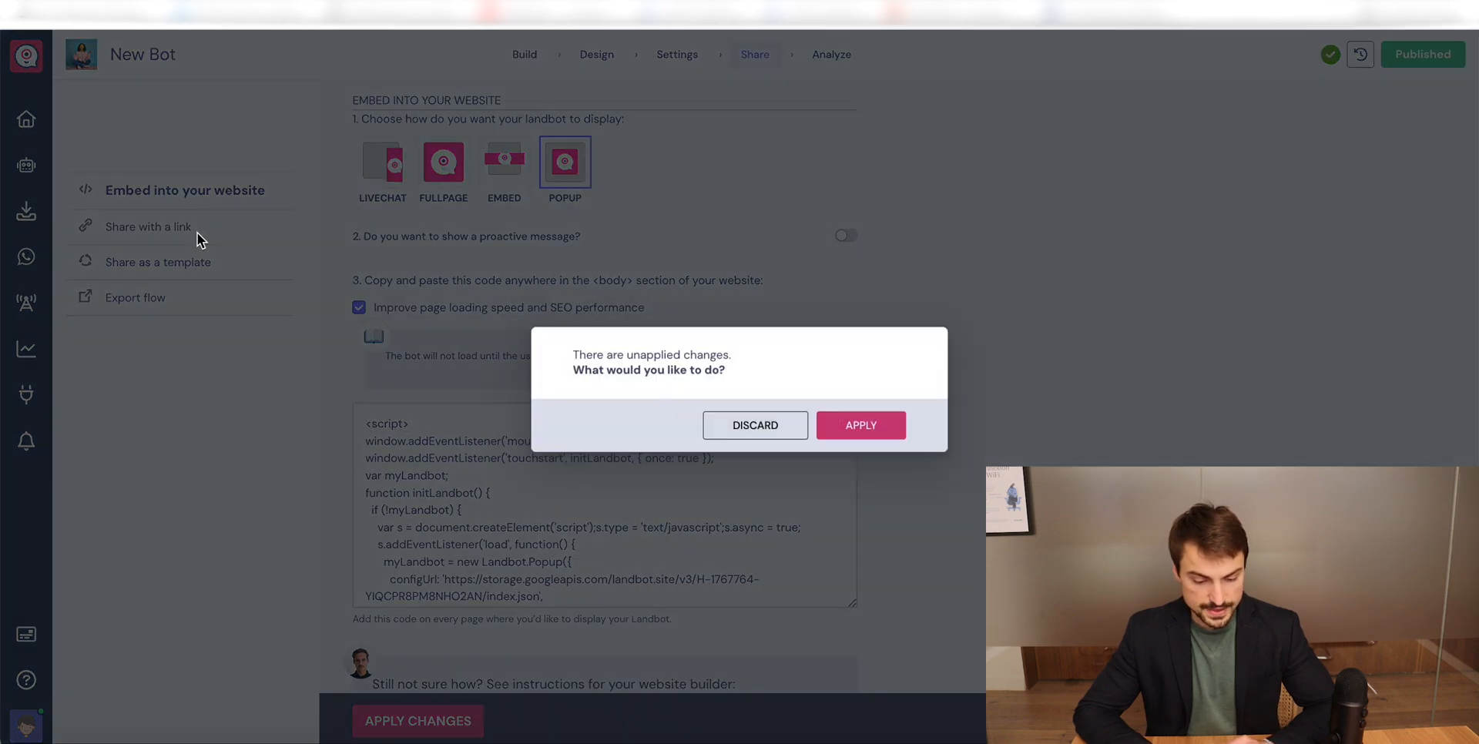
left_click(898, 423)
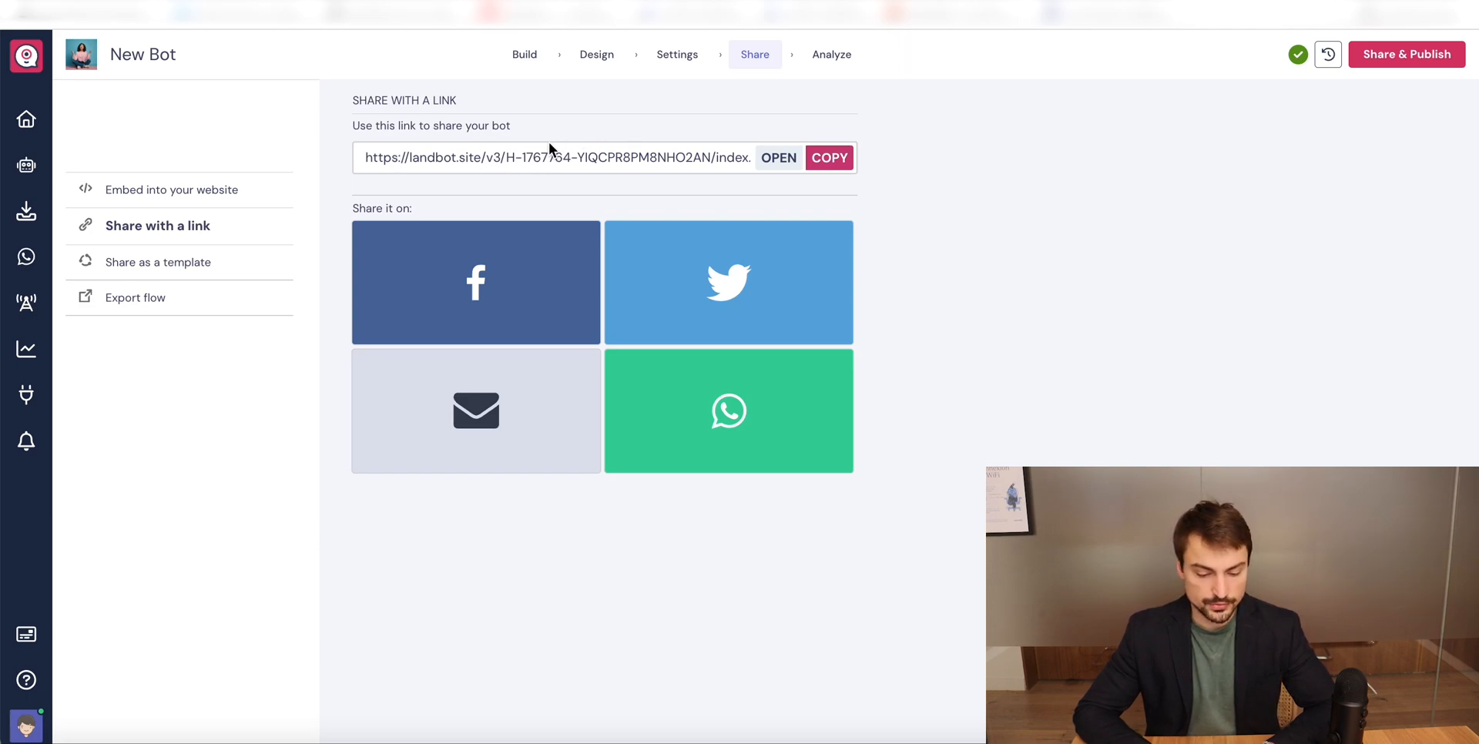
left_click(159, 190)
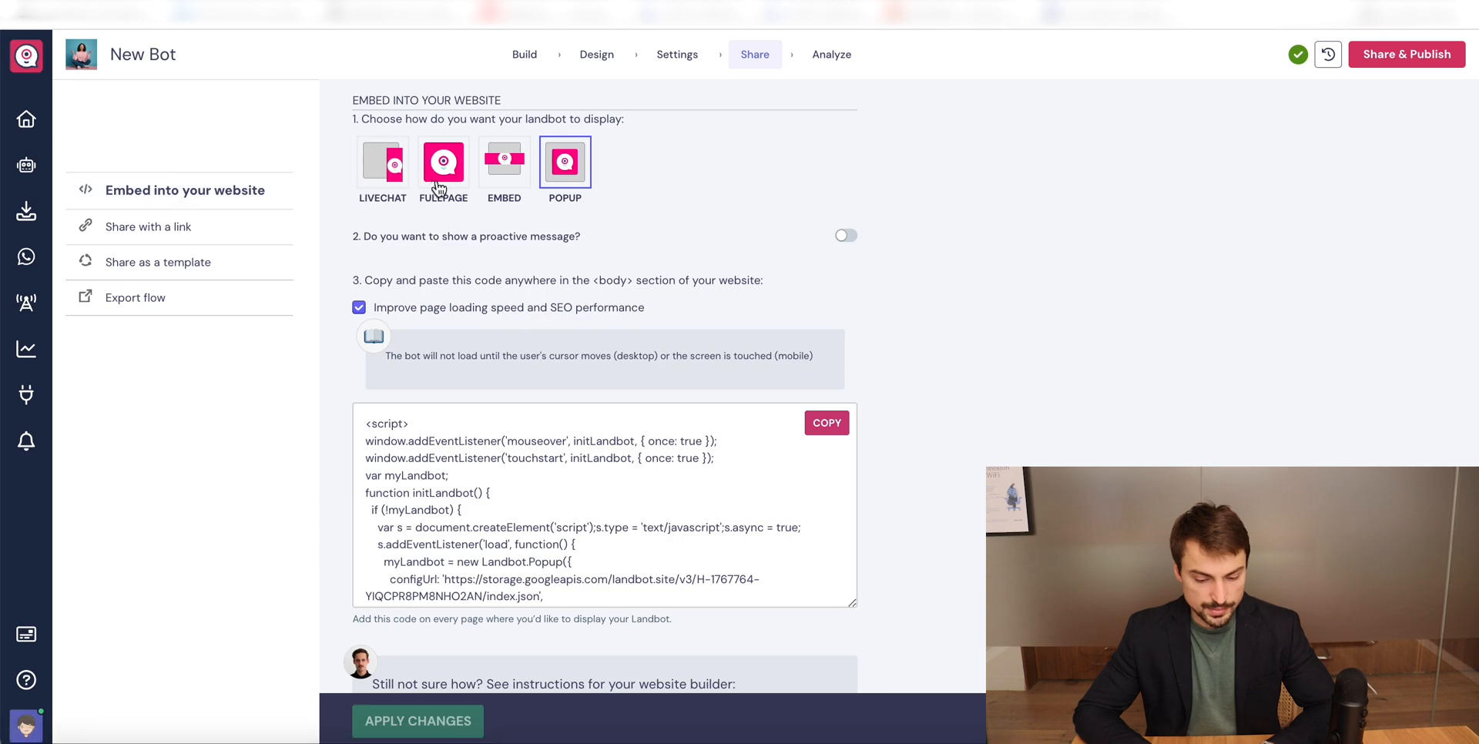
left_click(444, 168)
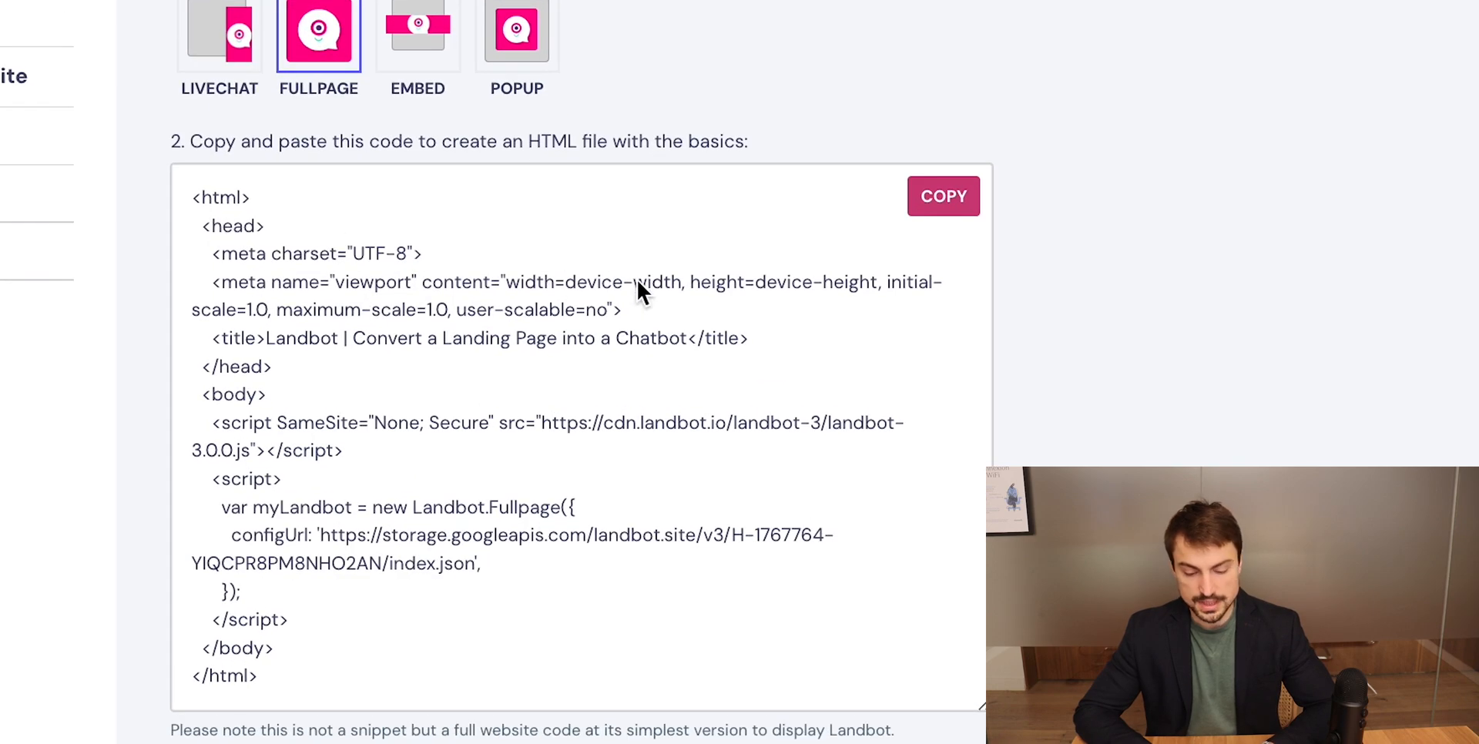